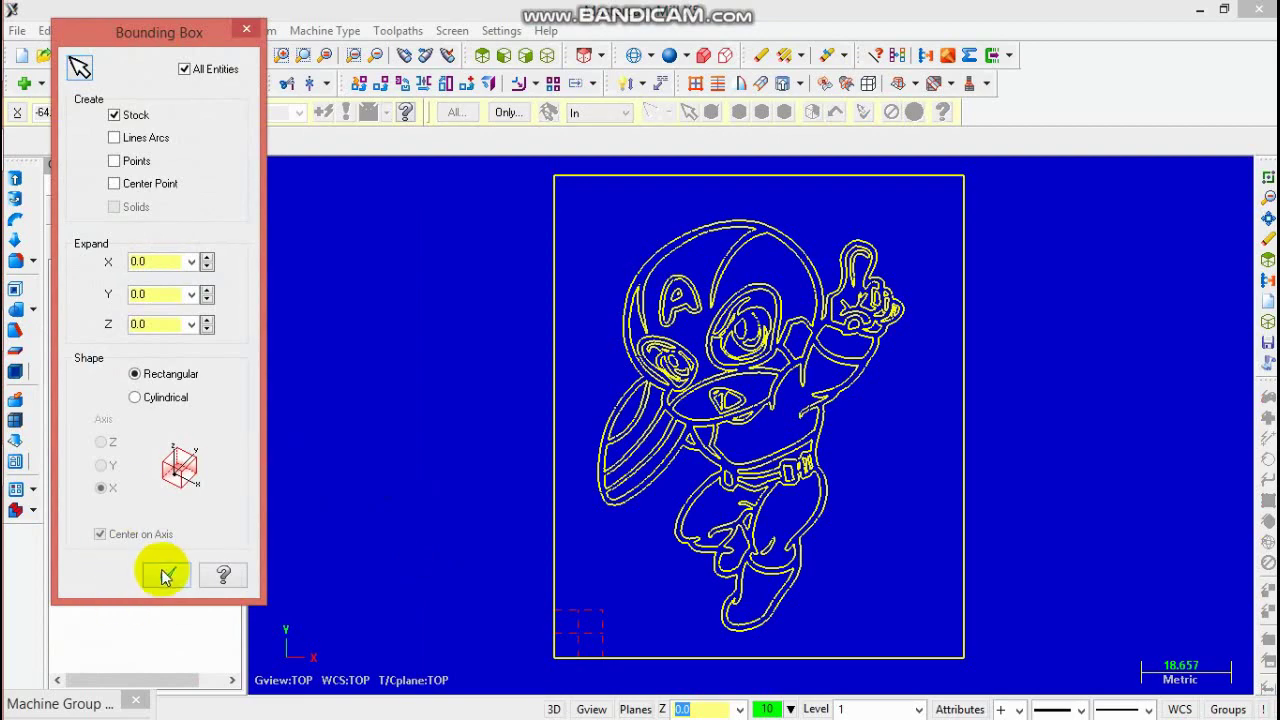
# - Size the stock with a bounding box around all entities and set its Z thickness to 3.0
pyautogui.click(167, 575)
pyautogui.click(472, 441)
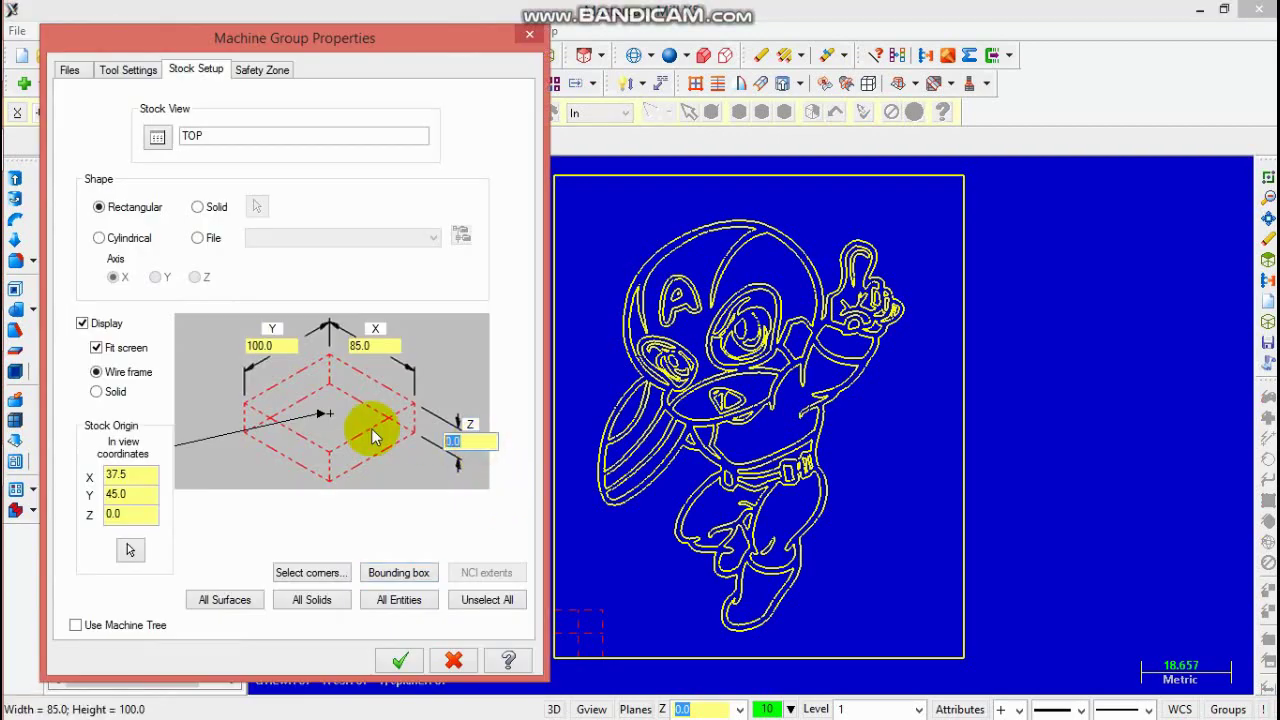
pyautogui.write('3')
pyautogui.press('Tab')
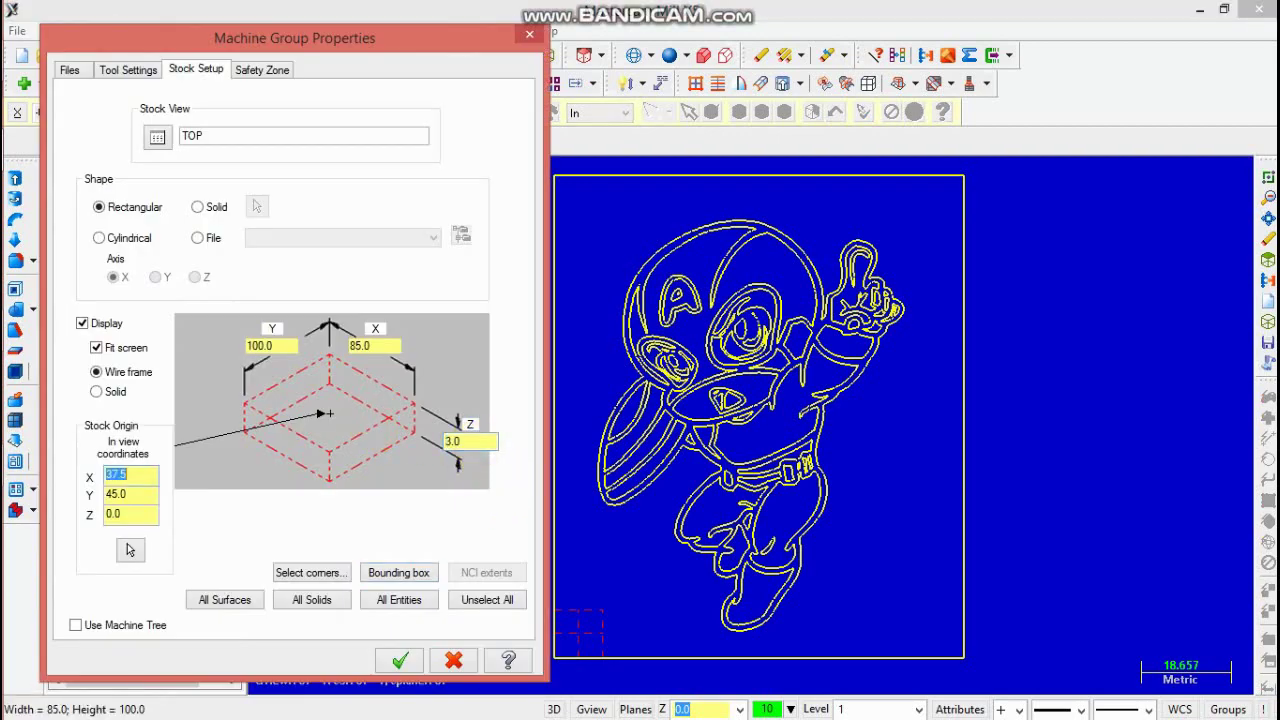
pyautogui.click(400, 659)
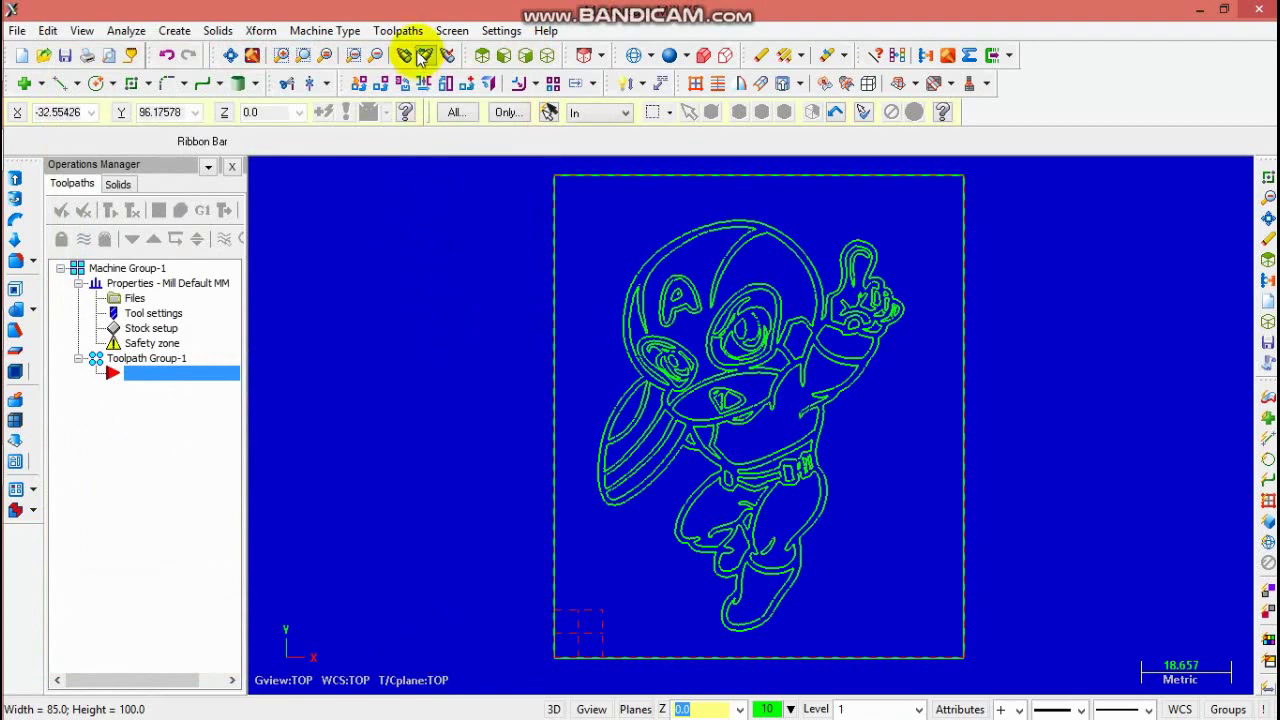
# - Start an Engraving toolpath and accept the proposed NC name
pyautogui.click(405, 33)
pyautogui.click(410, 225)
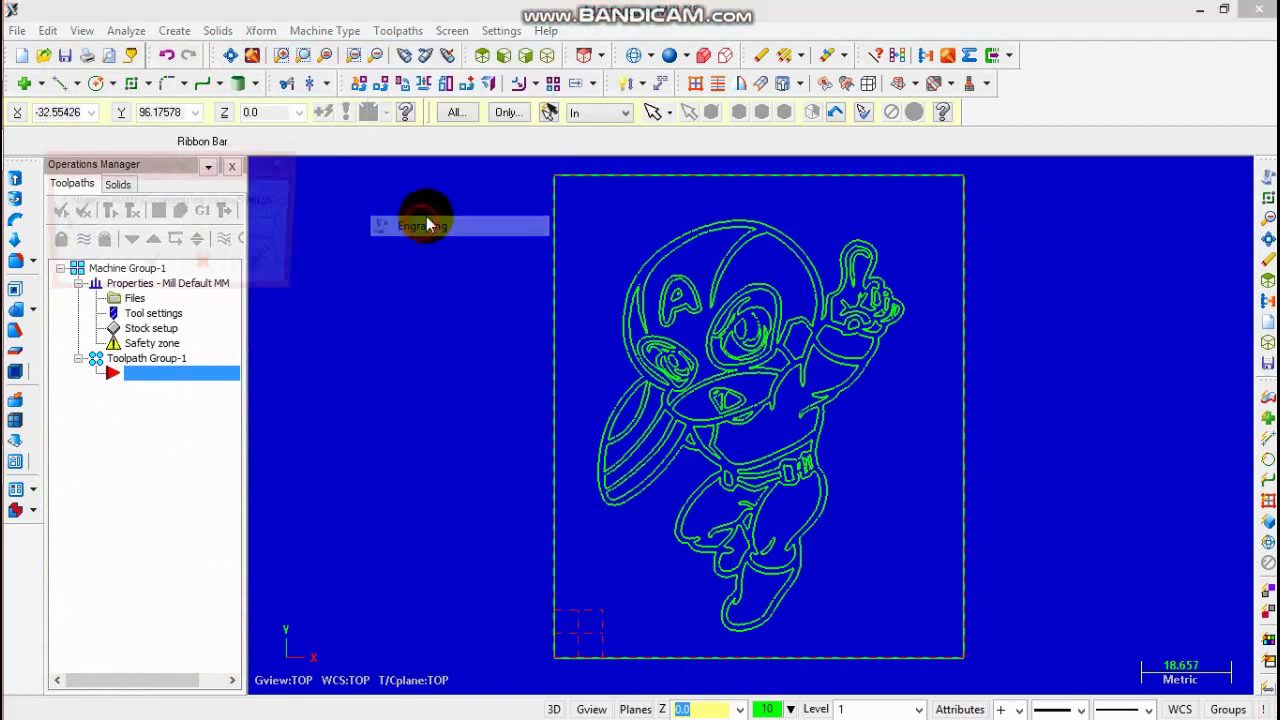
pyautogui.click(149, 265)
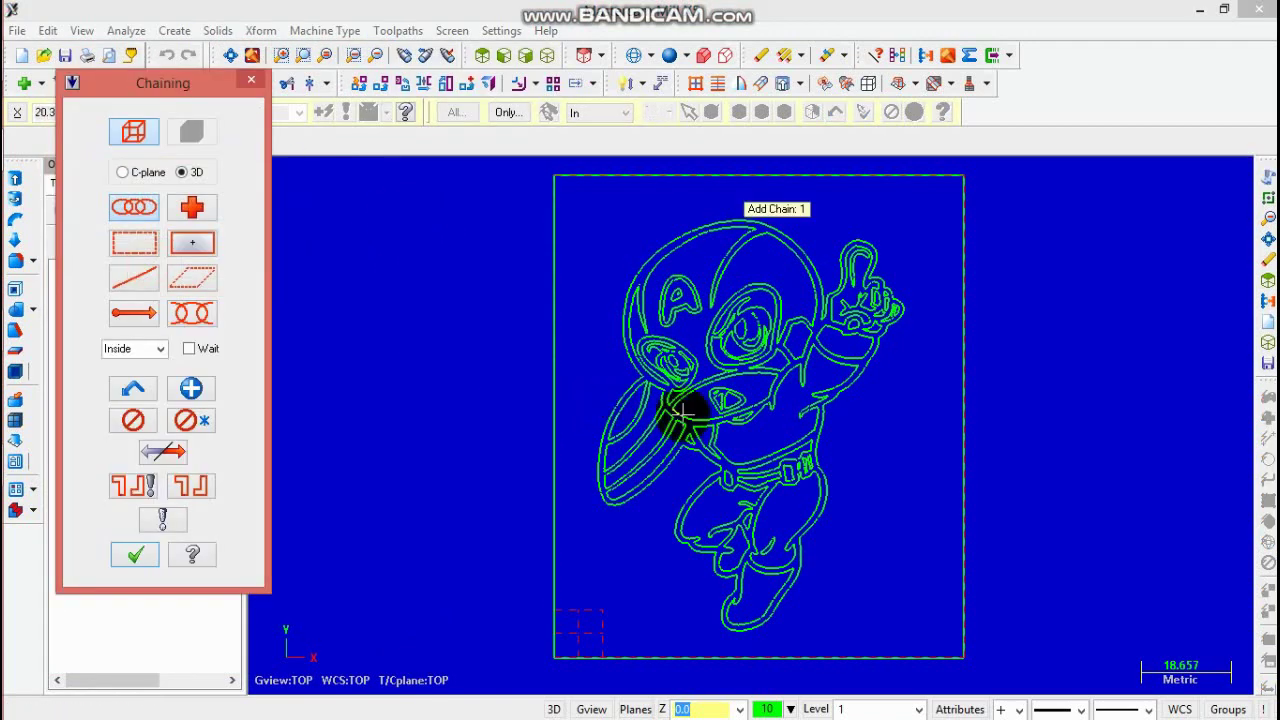
# - Chain the helmet's inner contour, following its branches around the face and crest, and end the chain
pyautogui.scroll(3, 658, 416)
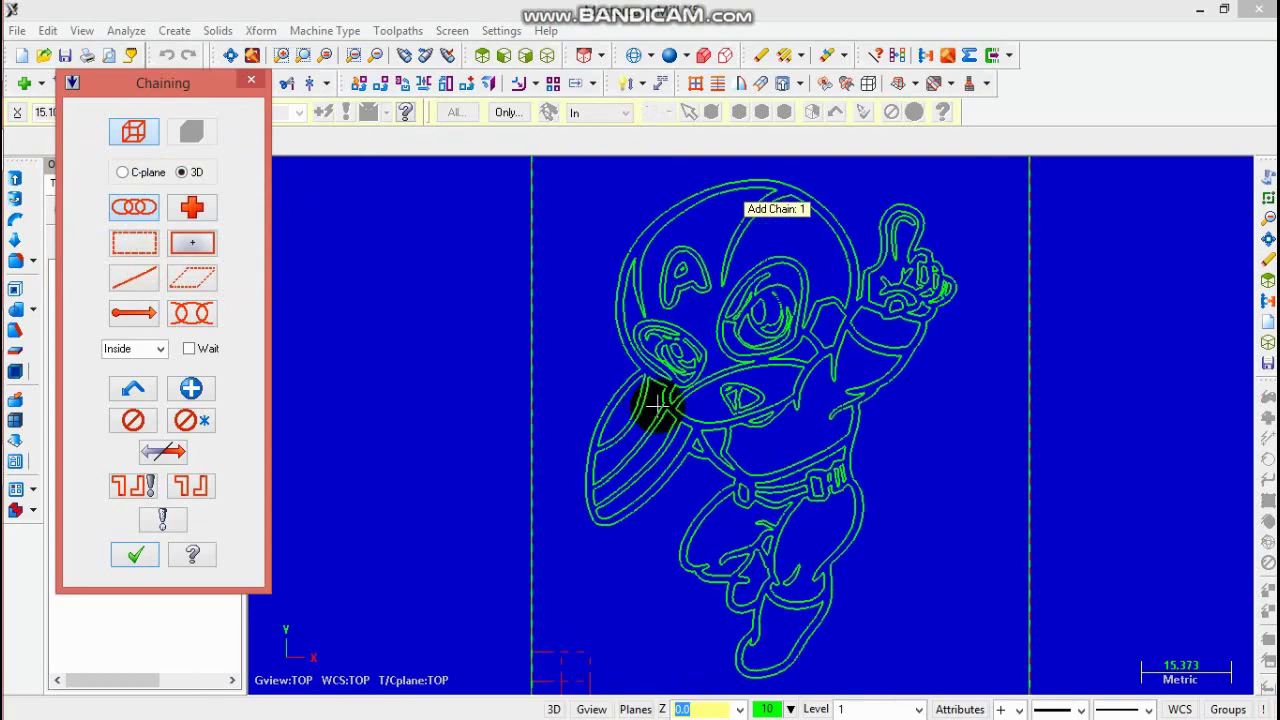
pyautogui.click(630, 256)
pyautogui.scroll(3, 845, 290)
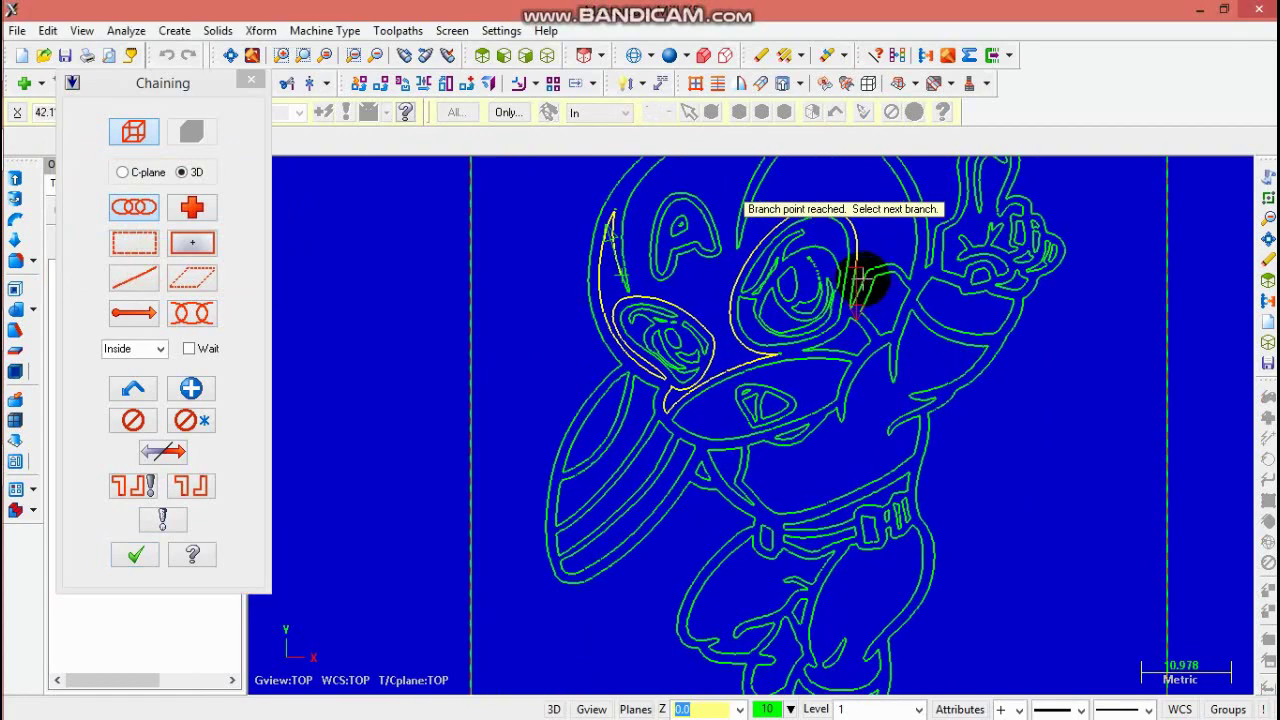
pyautogui.scroll(-5, 686, 200)
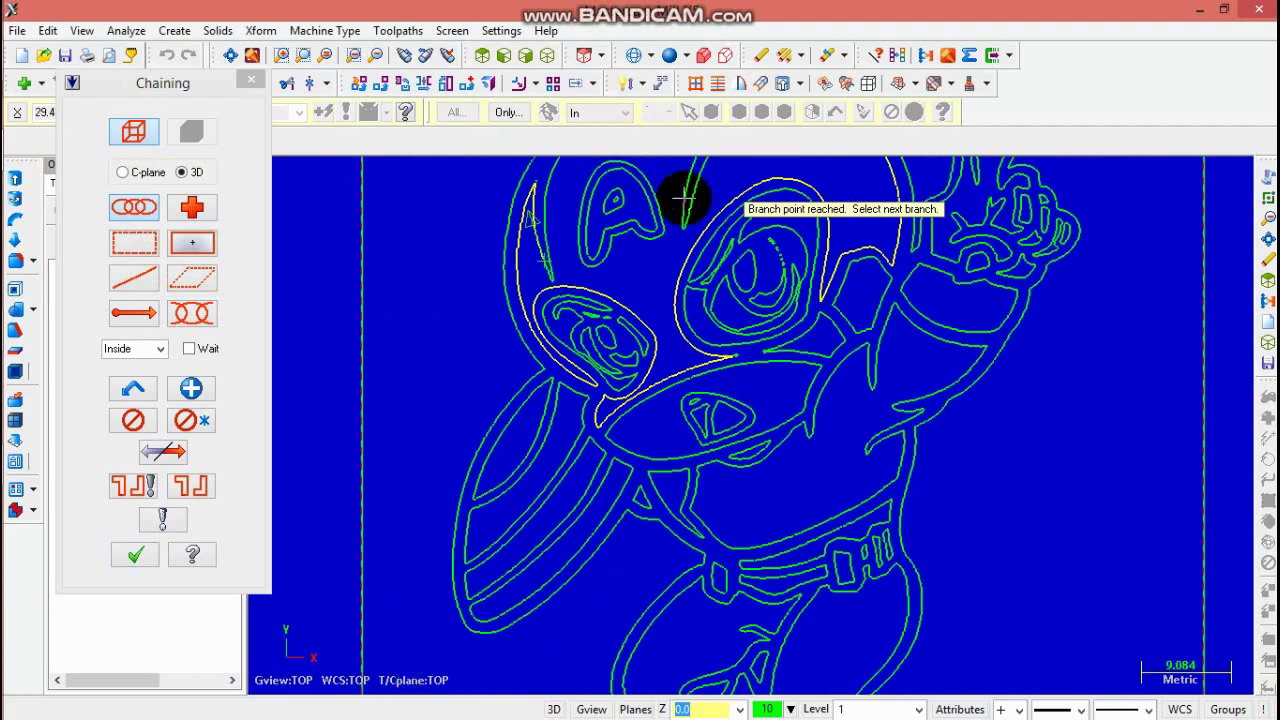
pyautogui.click(383, 62)
pyautogui.scroll(6, 730, 262)
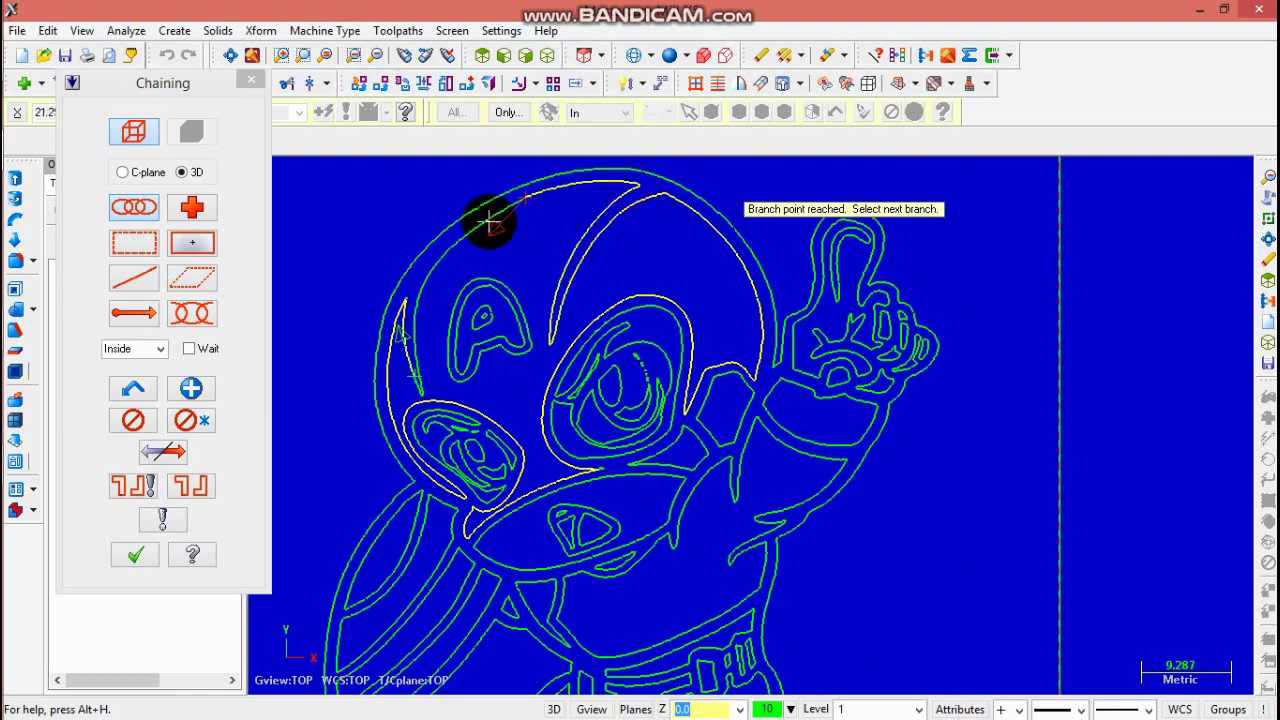
pyautogui.scroll(5, 411, 378)
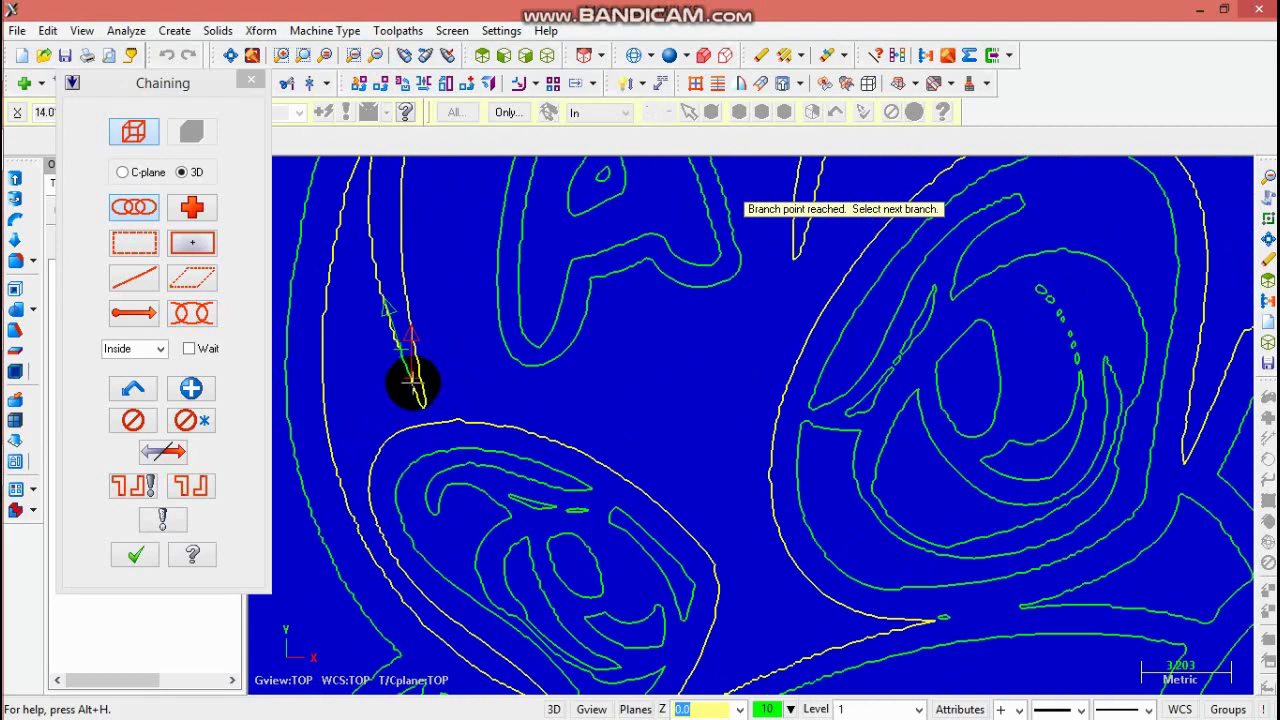
pyautogui.scroll(-8, 405, 368)
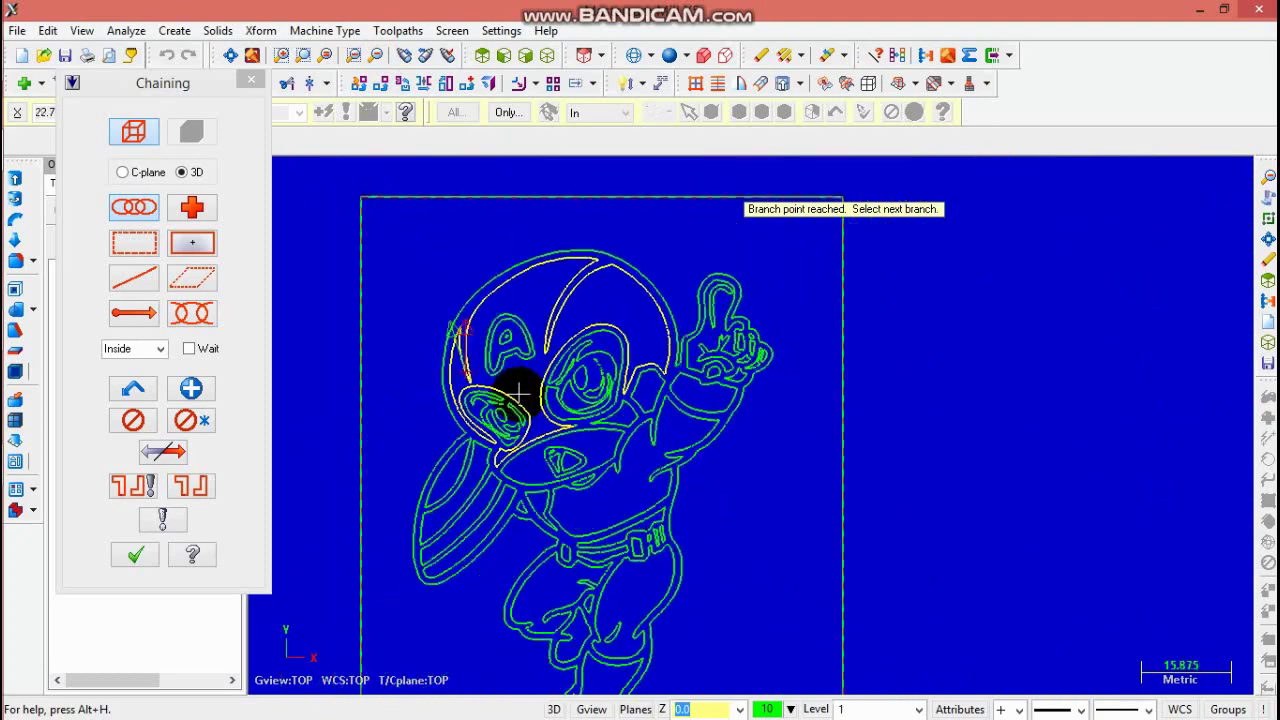
pyautogui.click(191, 388)
# - Add the inner and outer outlines of the letter A on the helmet as chains
pyautogui.scroll(2, 508, 277)
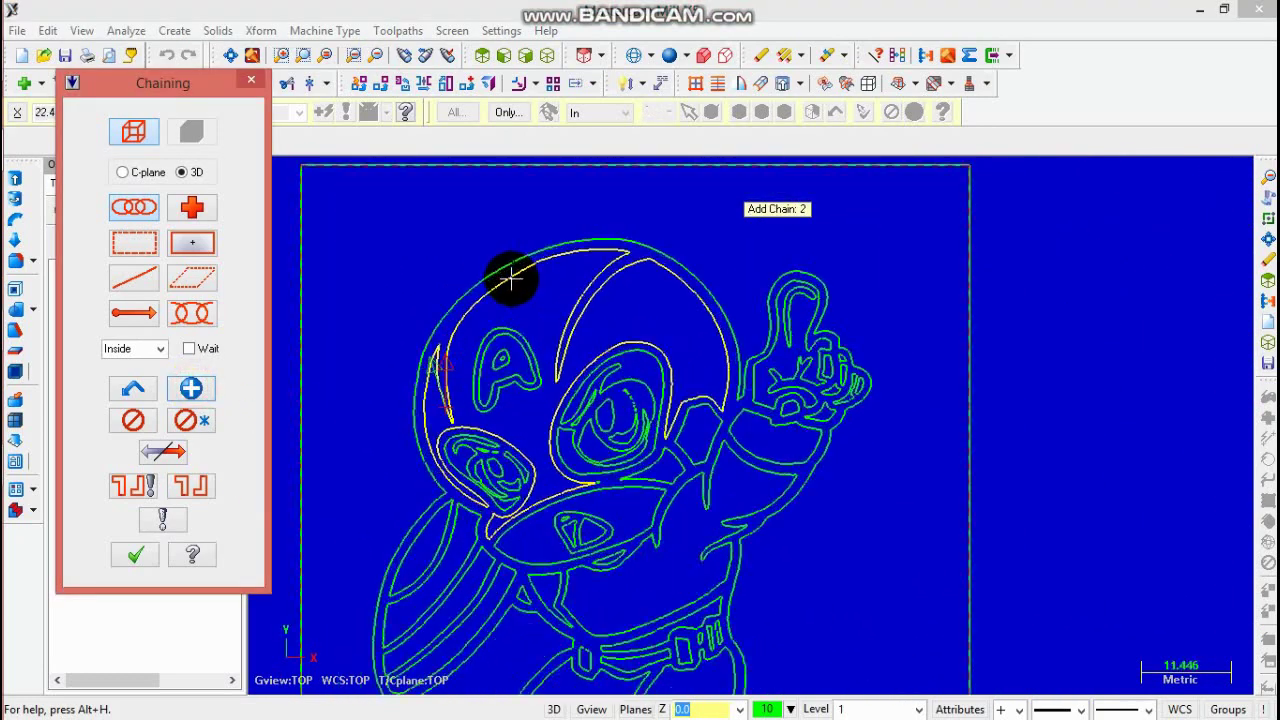
pyautogui.click(518, 355)
pyautogui.scroll(4, 495, 345)
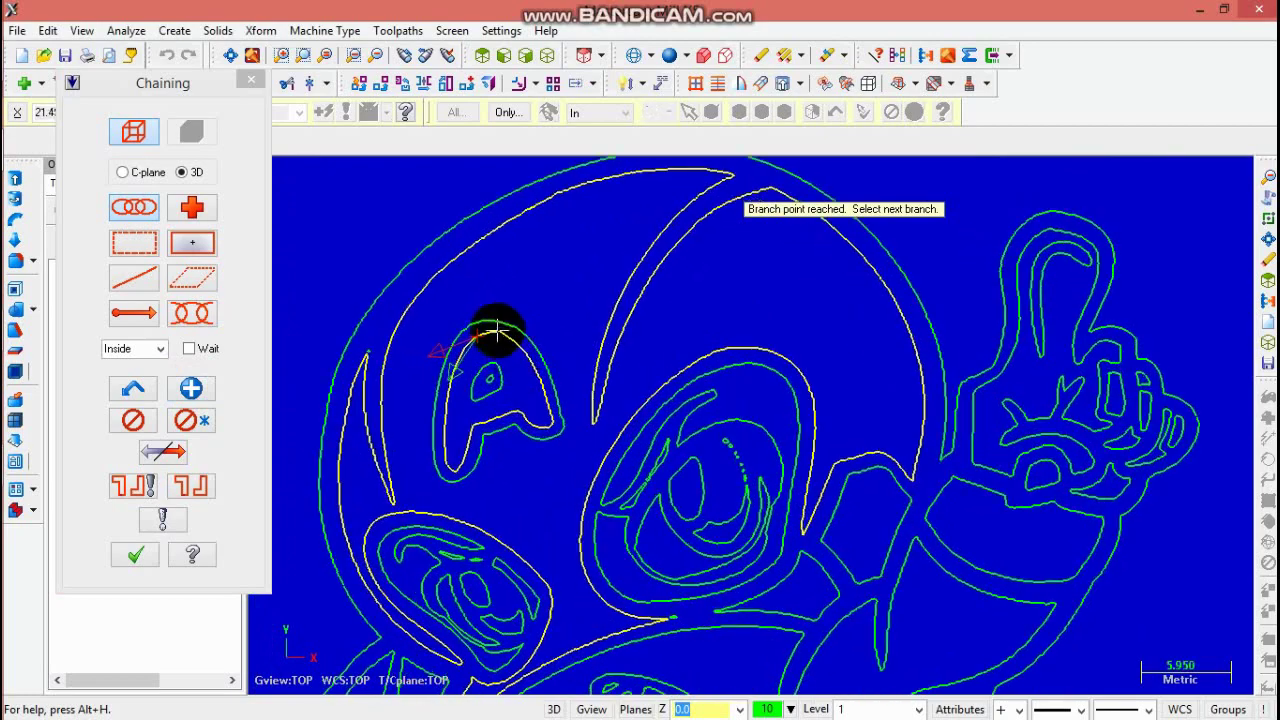
pyautogui.click(188, 393)
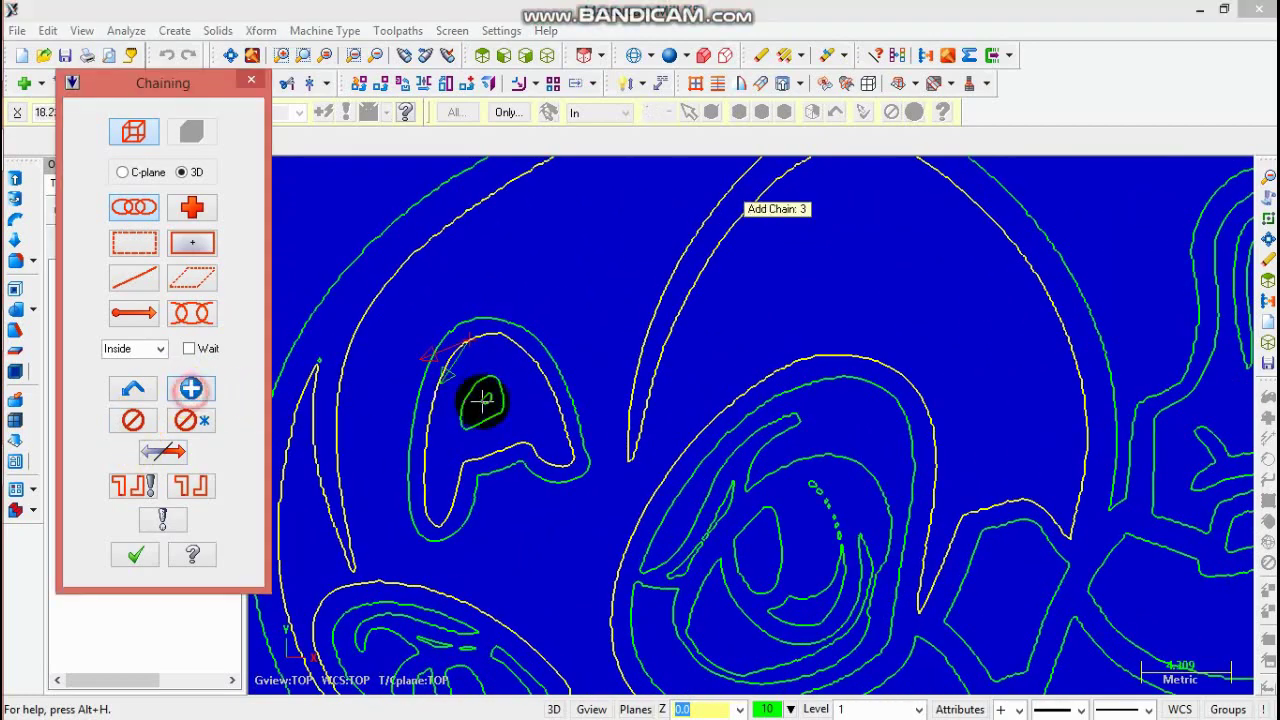
pyautogui.click(547, 350)
pyautogui.scroll(-2, 549, 387)
pyautogui.scroll(-2, 510, 450)
pyautogui.scroll(4, 508, 414)
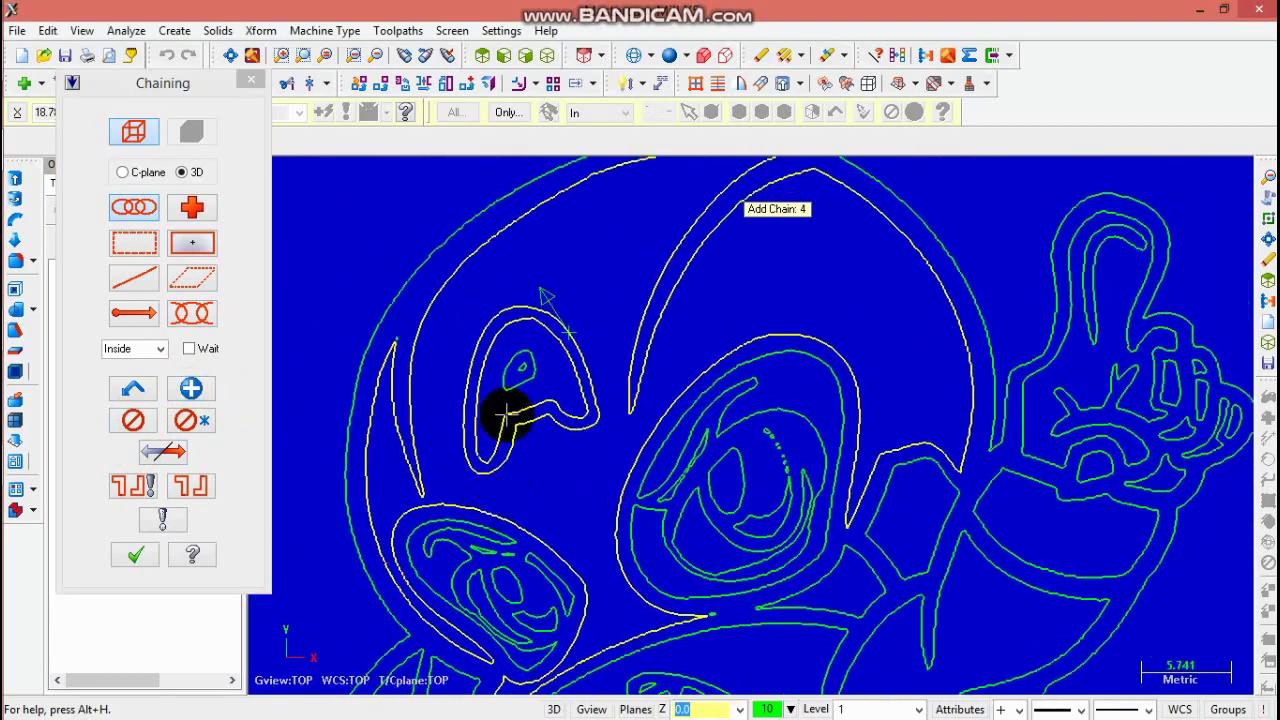
# - Add the two small closed loops inside the letter A as chains
pyautogui.click(531, 342)
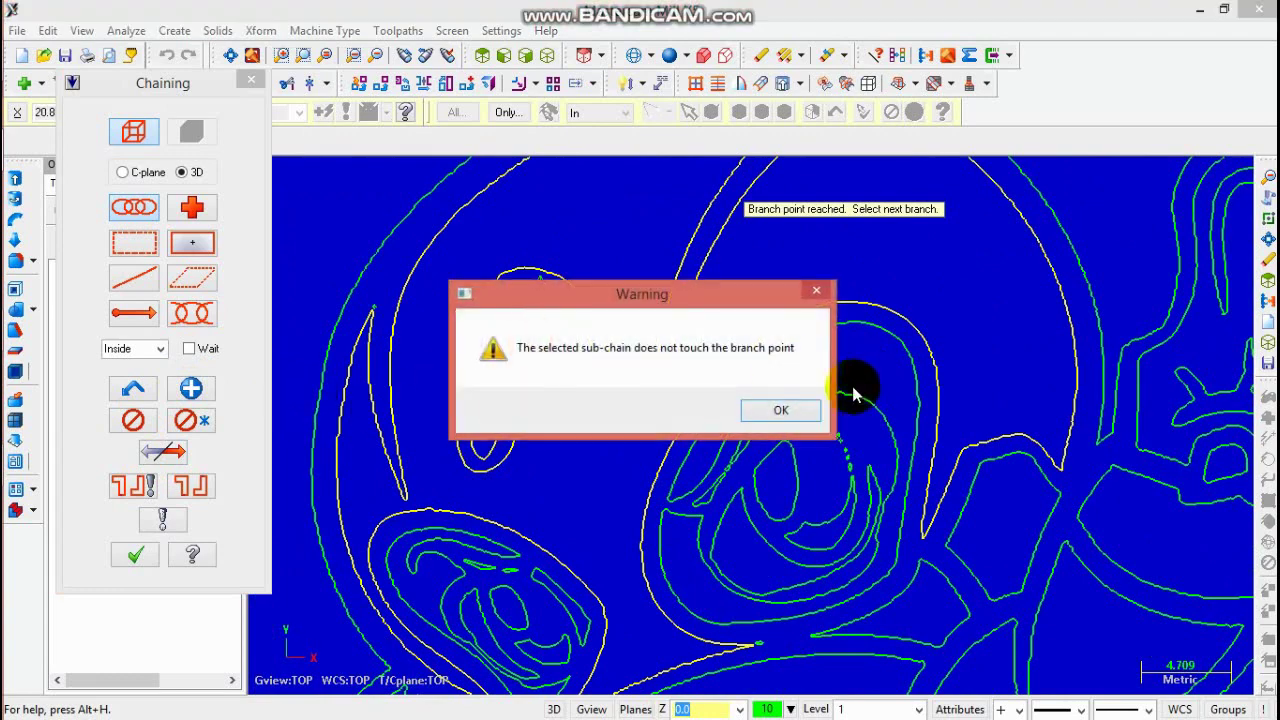
pyautogui.click(777, 409)
pyautogui.click(191, 390)
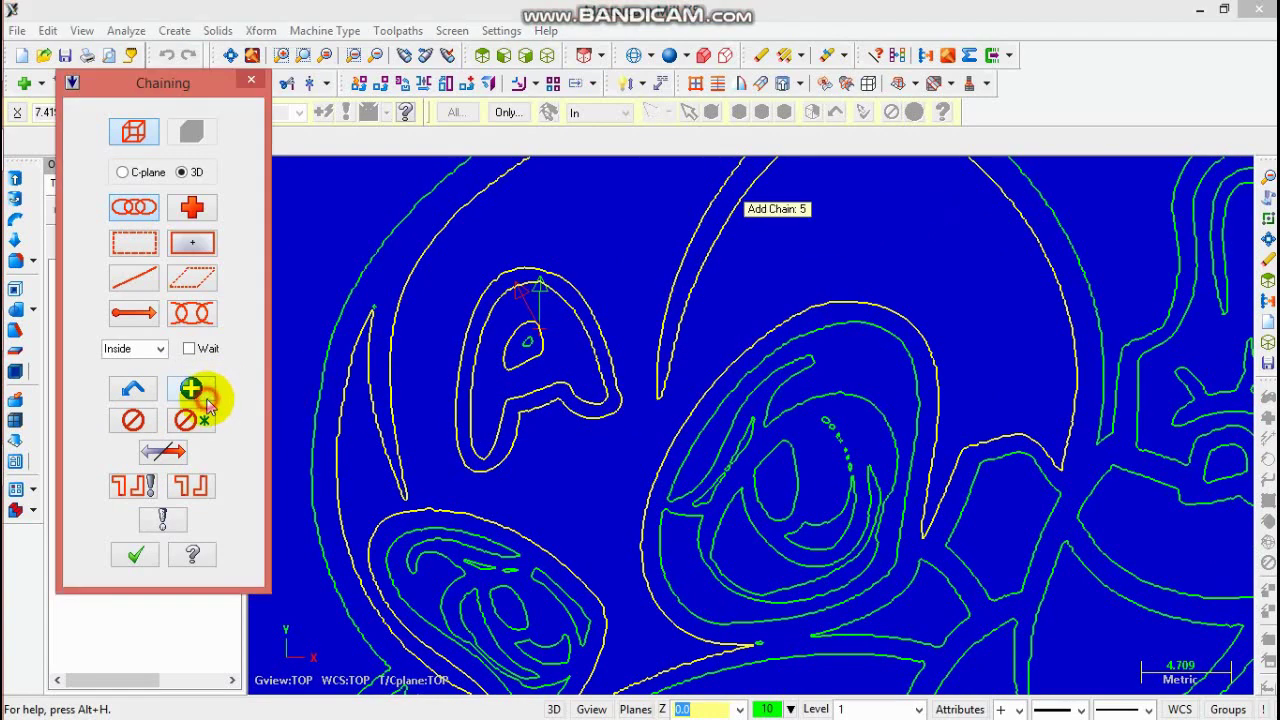
pyautogui.click(527, 350)
# - Add the contours of the smaller eye, including its pupil and highlight shapes, as chains
pyautogui.scroll(2, 470, 556)
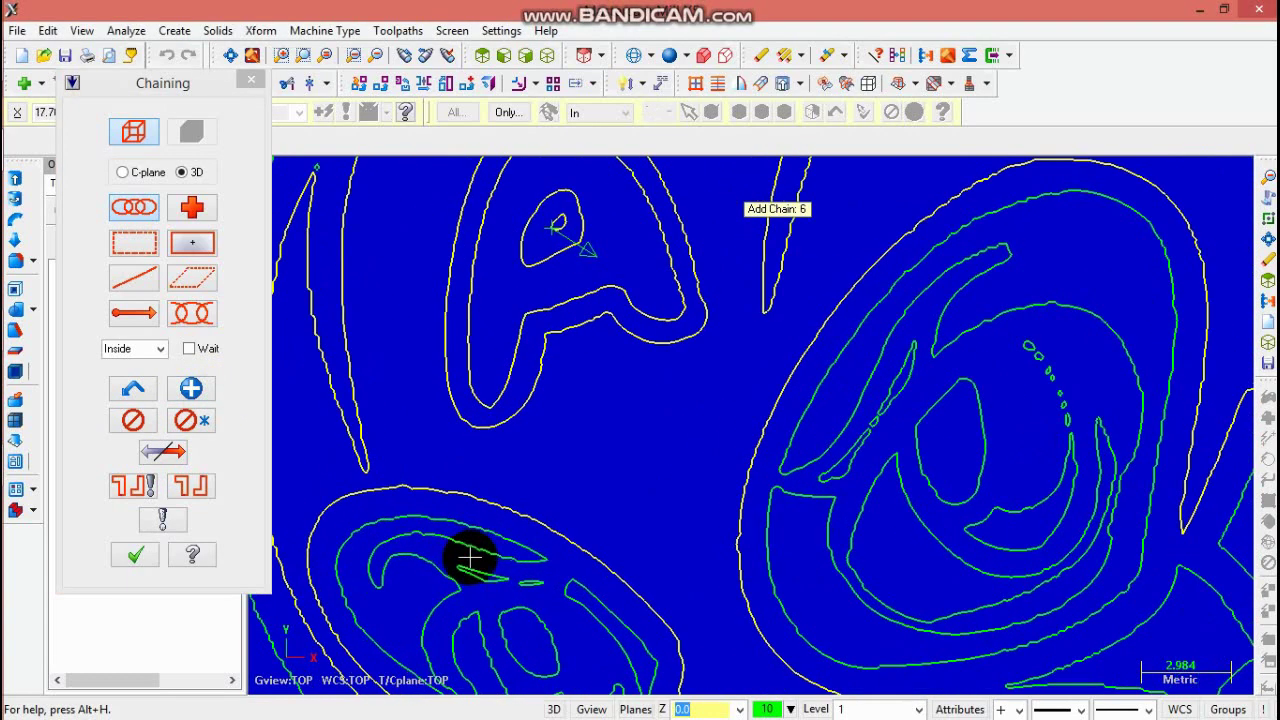
pyautogui.scroll(-3, 491, 634)
pyautogui.scroll(2, 537, 655)
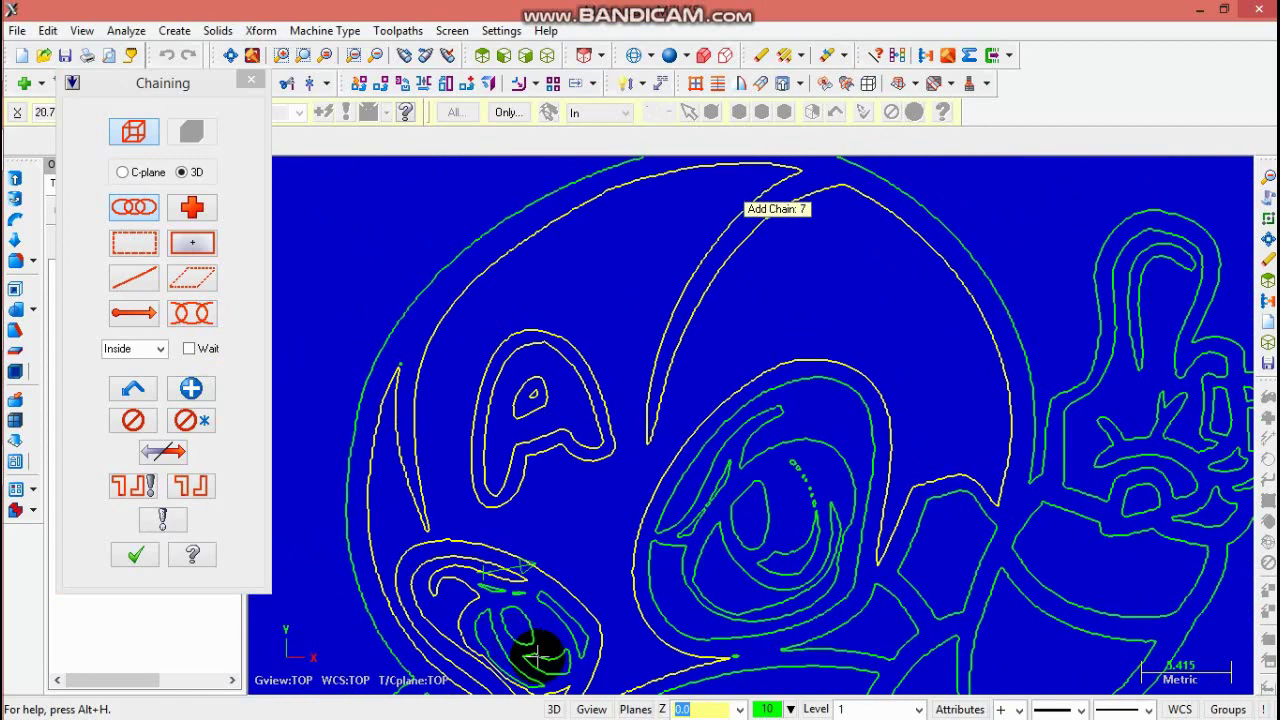
pyautogui.scroll(1, 537, 655)
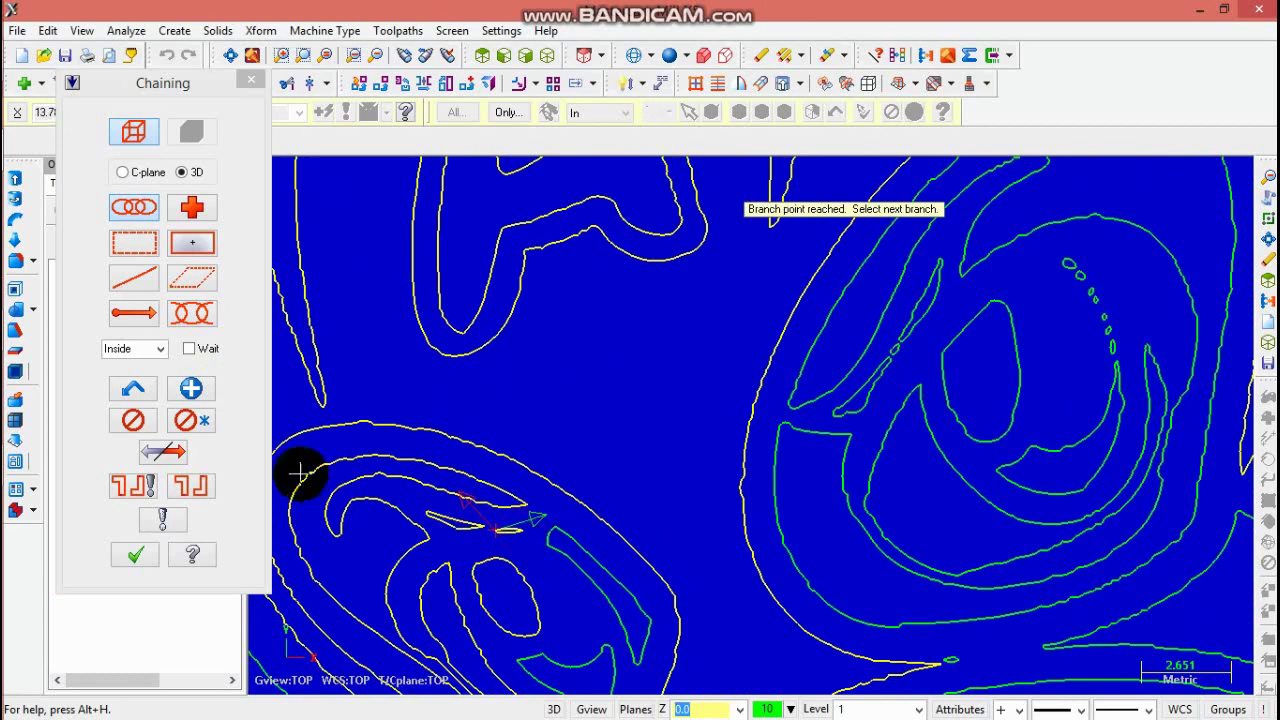
pyautogui.click(191, 388)
pyautogui.click(578, 570)
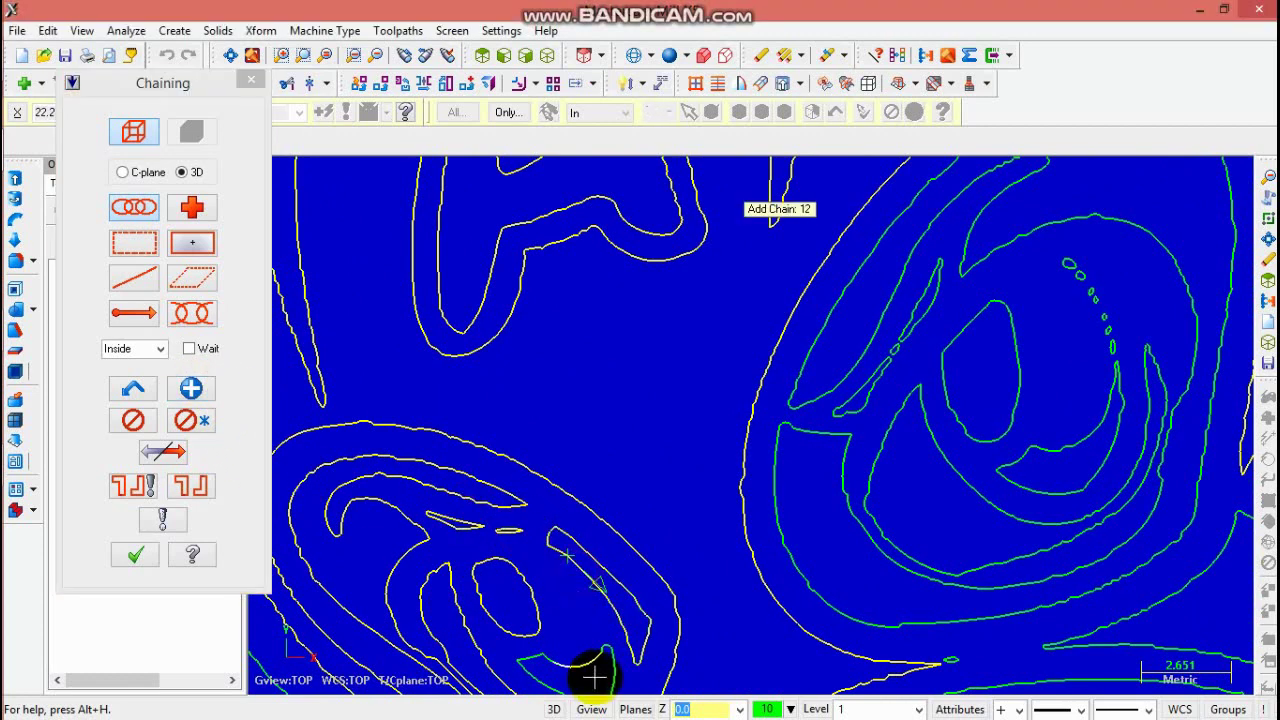
# - Chain the larger eye's main outline through its branch points and end the chain
pyautogui.scroll(-5, 634, 609)
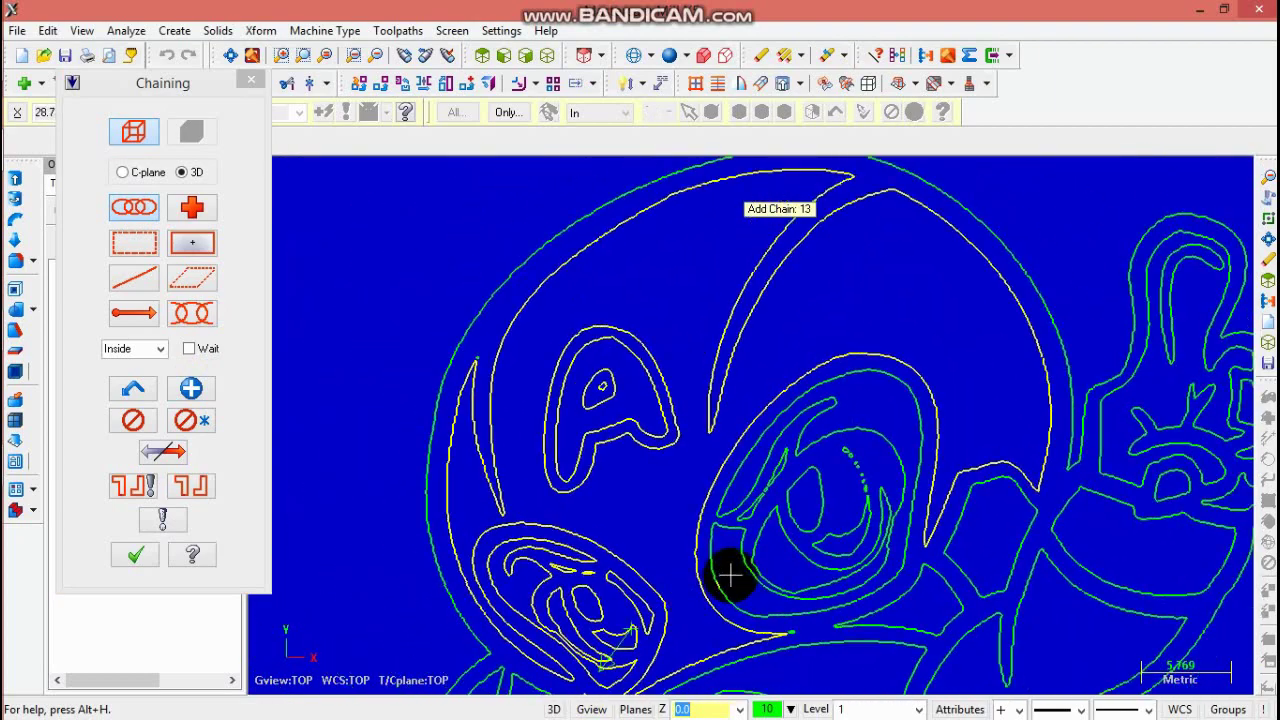
pyautogui.scroll(3, 832, 511)
pyautogui.click(195, 387)
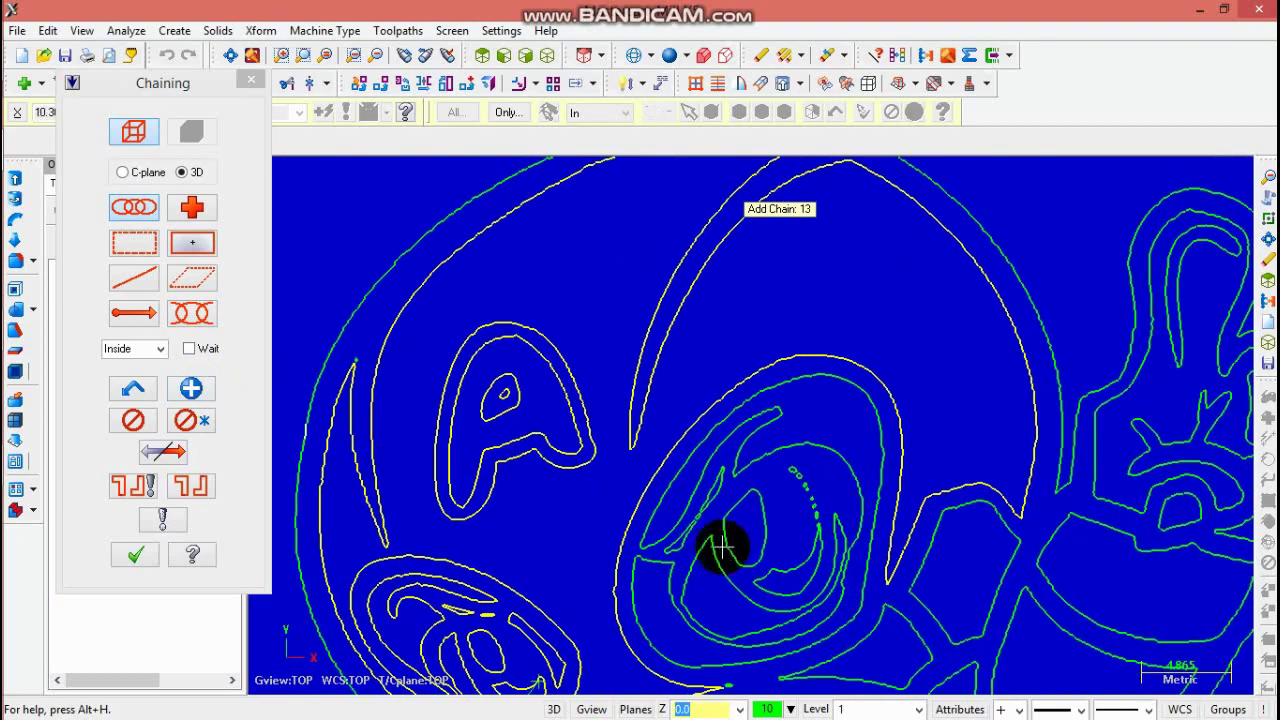
pyautogui.scroll(2, 714, 523)
pyautogui.click(676, 486)
pyautogui.scroll(-3, 677, 514)
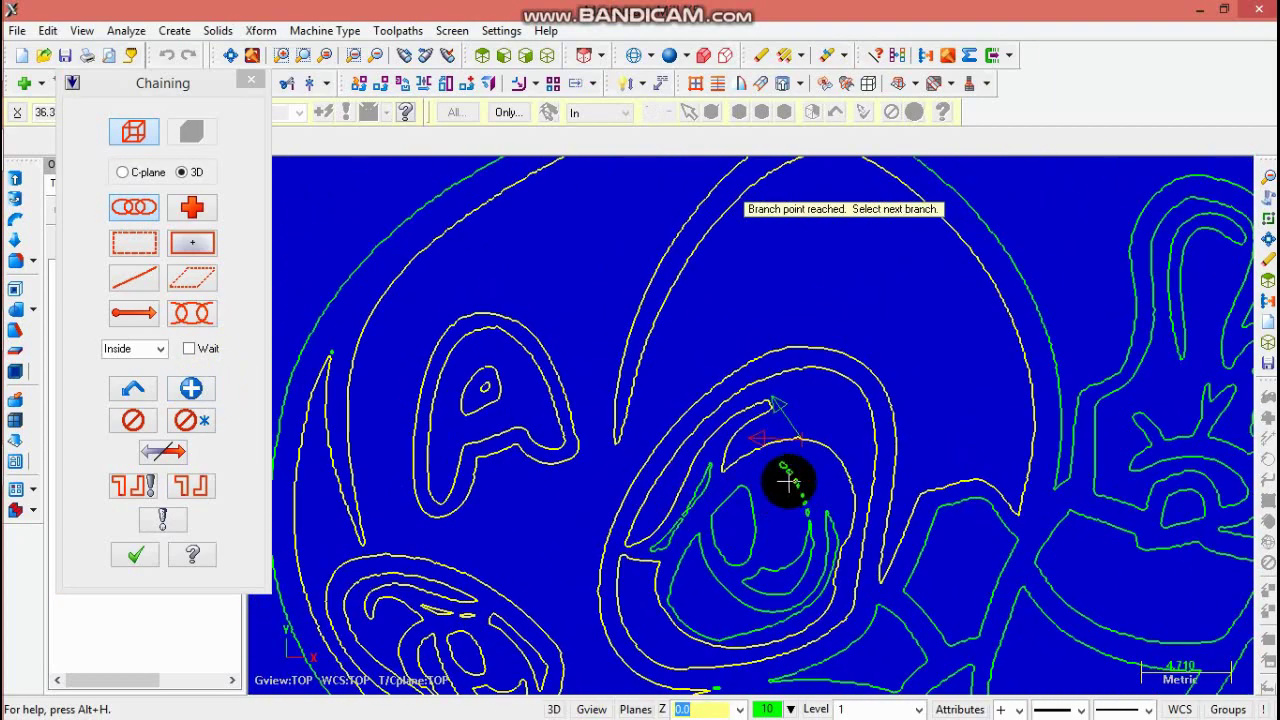
pyautogui.scroll(2, 791, 457)
pyautogui.scroll(-2, 791, 457)
pyautogui.click(191, 389)
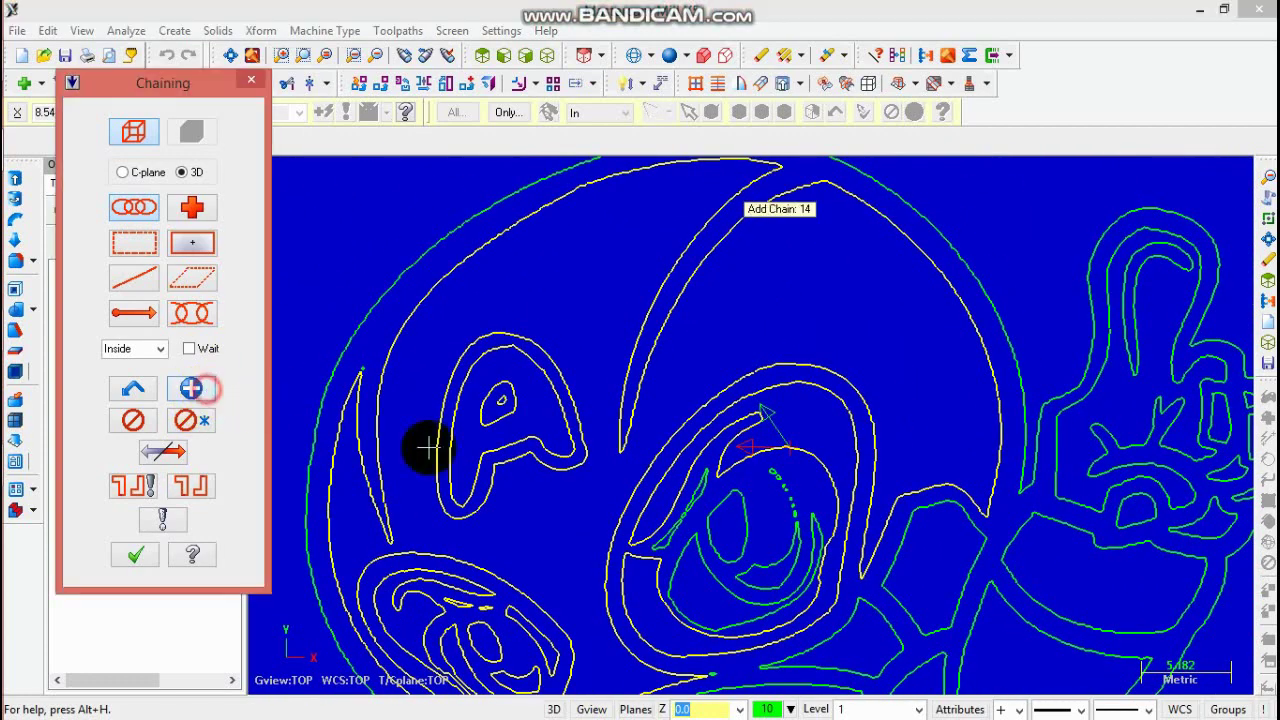
# - Add the larger eye's pupil and the thin sliver shapes beside it as chains
pyautogui.click(748, 533)
pyautogui.click(681, 518)
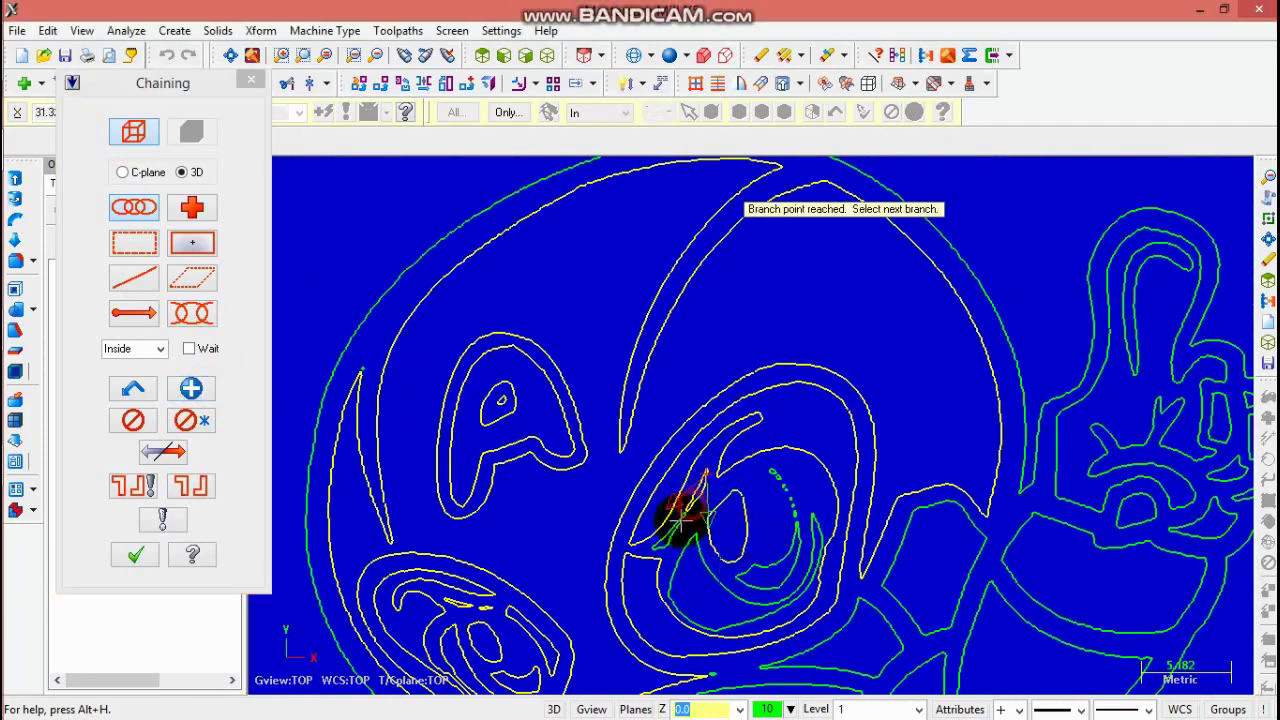
pyautogui.click(191, 389)
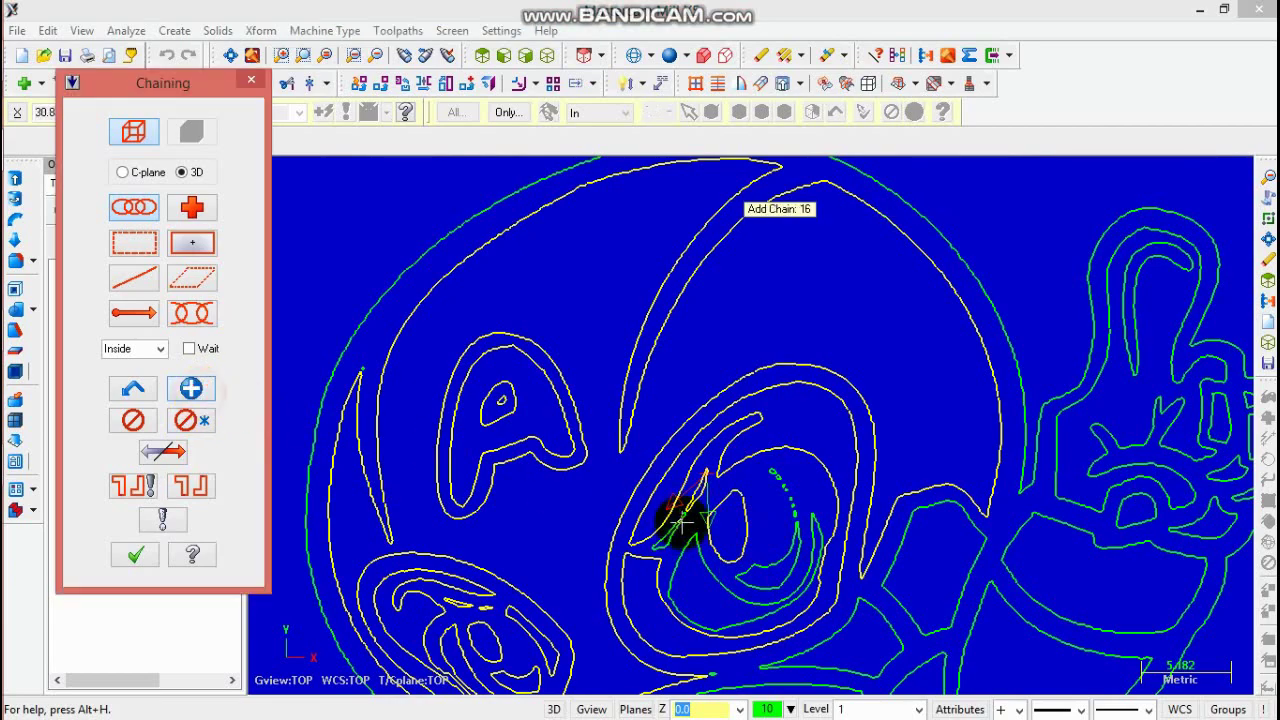
pyautogui.scroll(4, 720, 535)
pyautogui.click(673, 495)
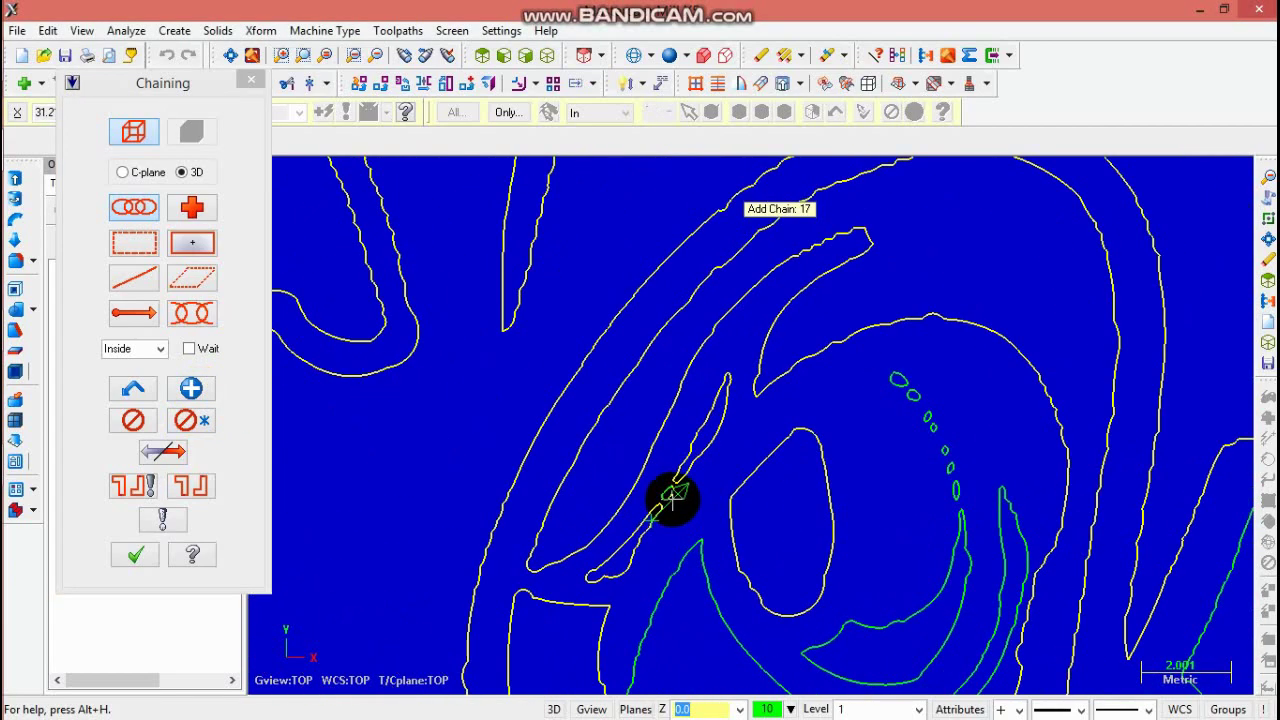
# - Add the larger eye's lower iris contour, inner highlight and row of tiny loops as chains
pyautogui.scroll(-4, 777, 523)
pyautogui.scroll(2, 791, 586)
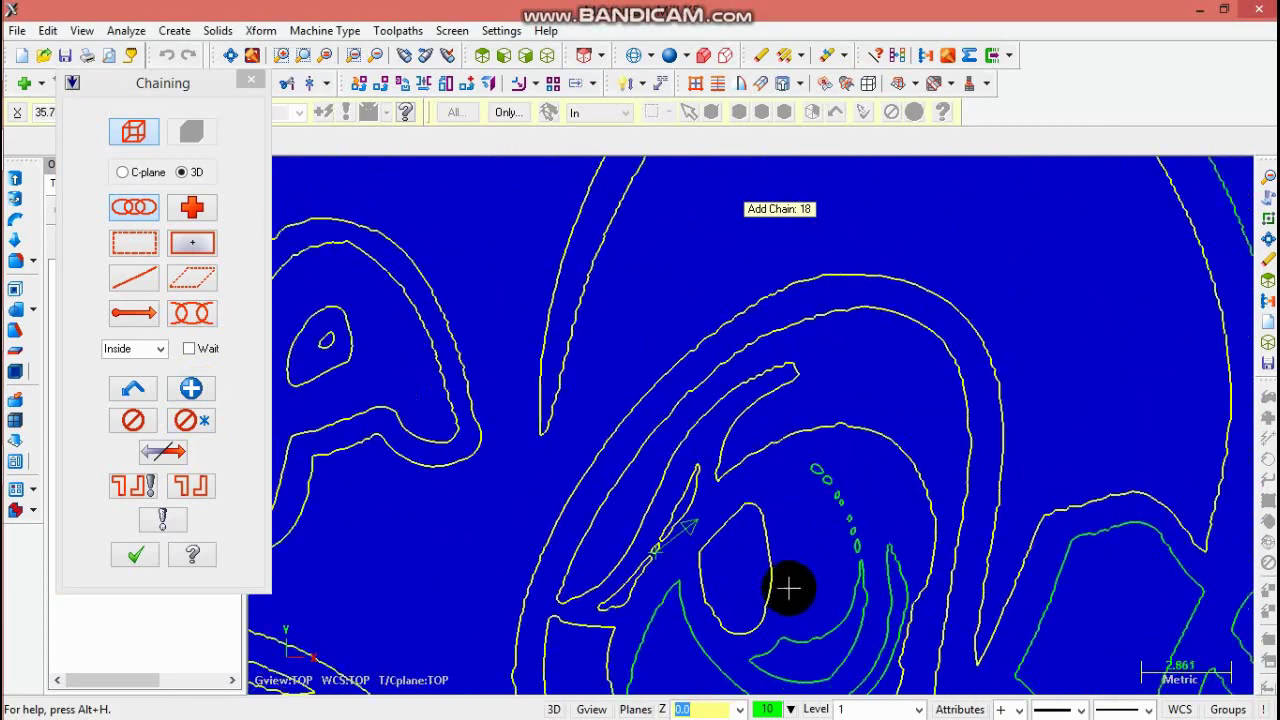
pyautogui.click(704, 607)
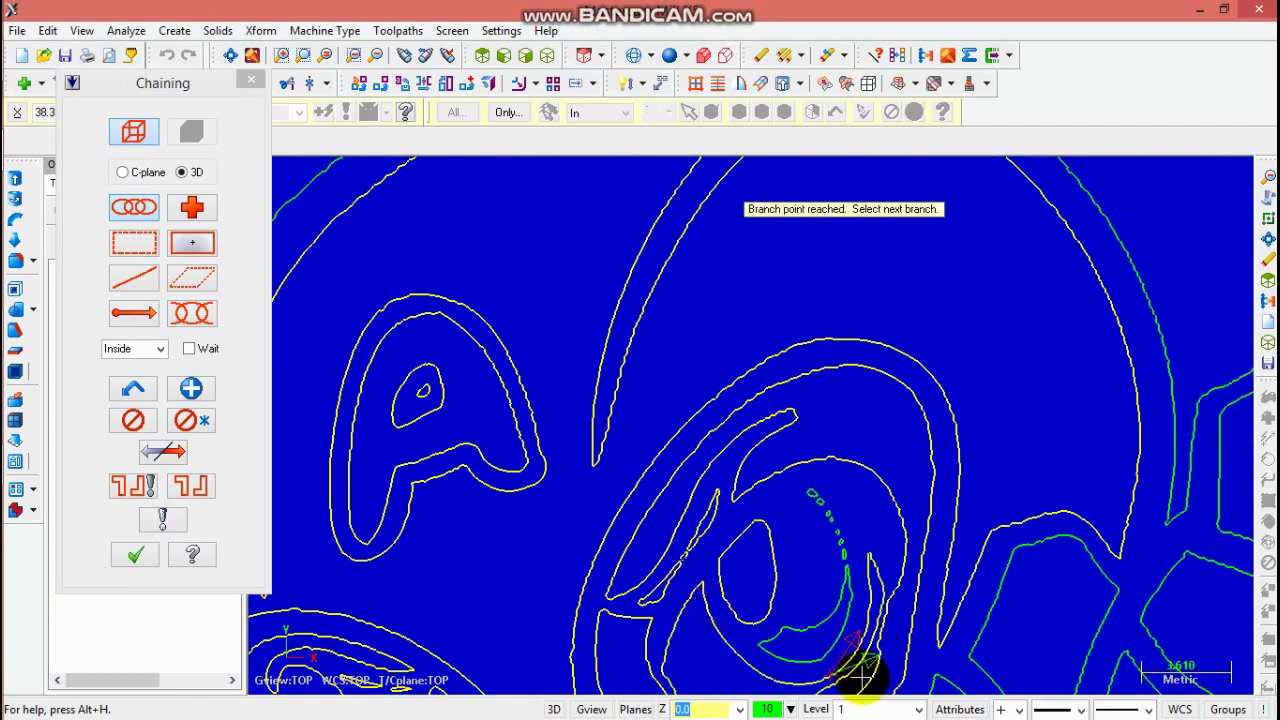
pyautogui.scroll(1, 737, 646)
pyautogui.click(206, 420)
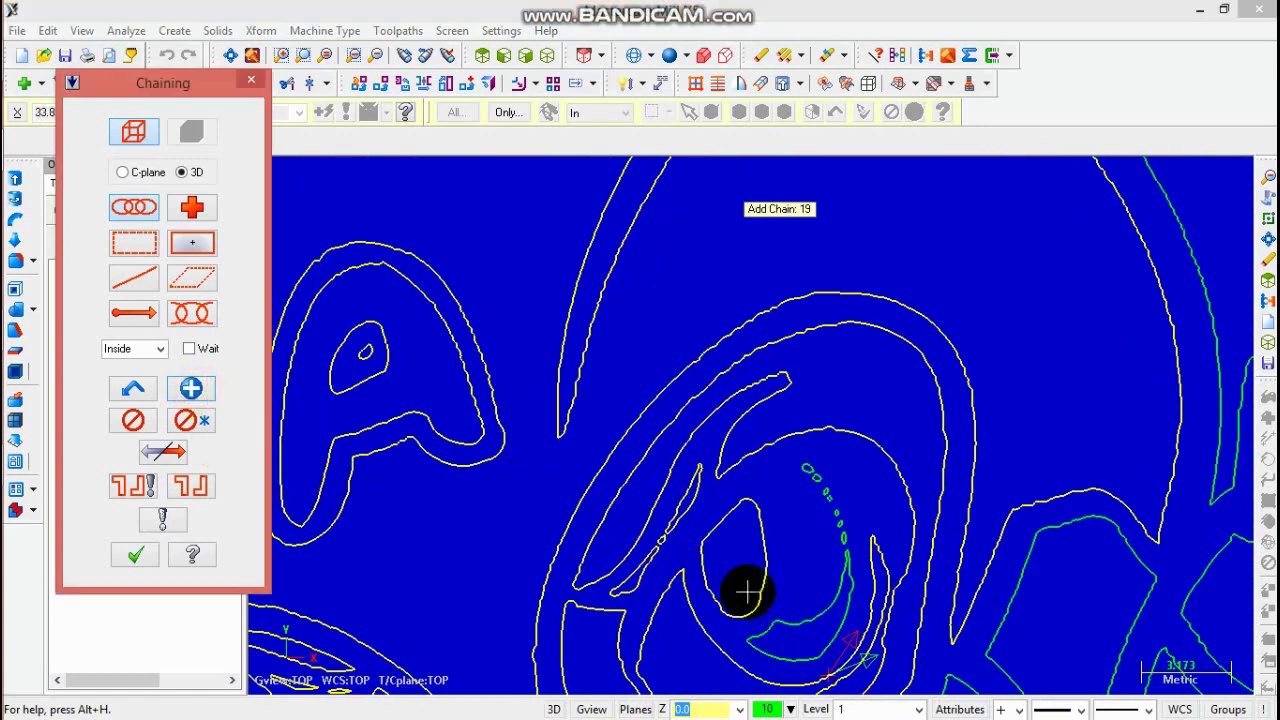
pyautogui.click(797, 622)
pyautogui.scroll(3, 846, 560)
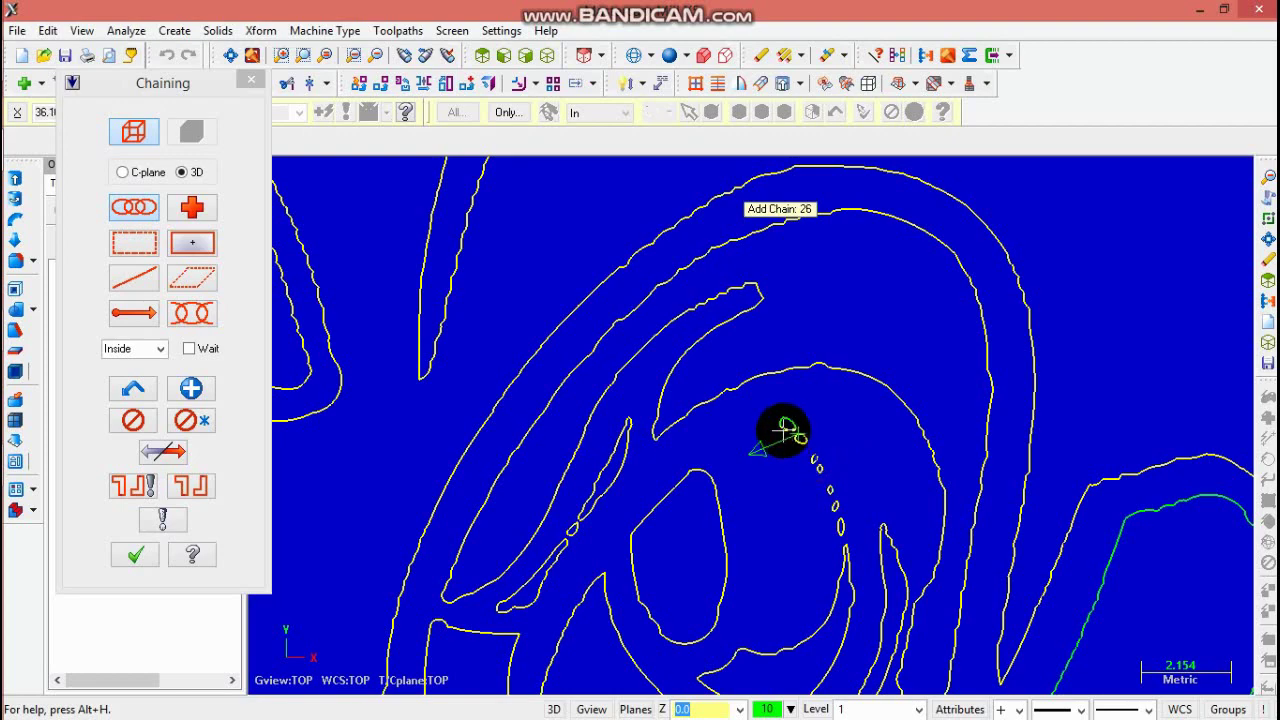
pyautogui.scroll(-8, 790, 453)
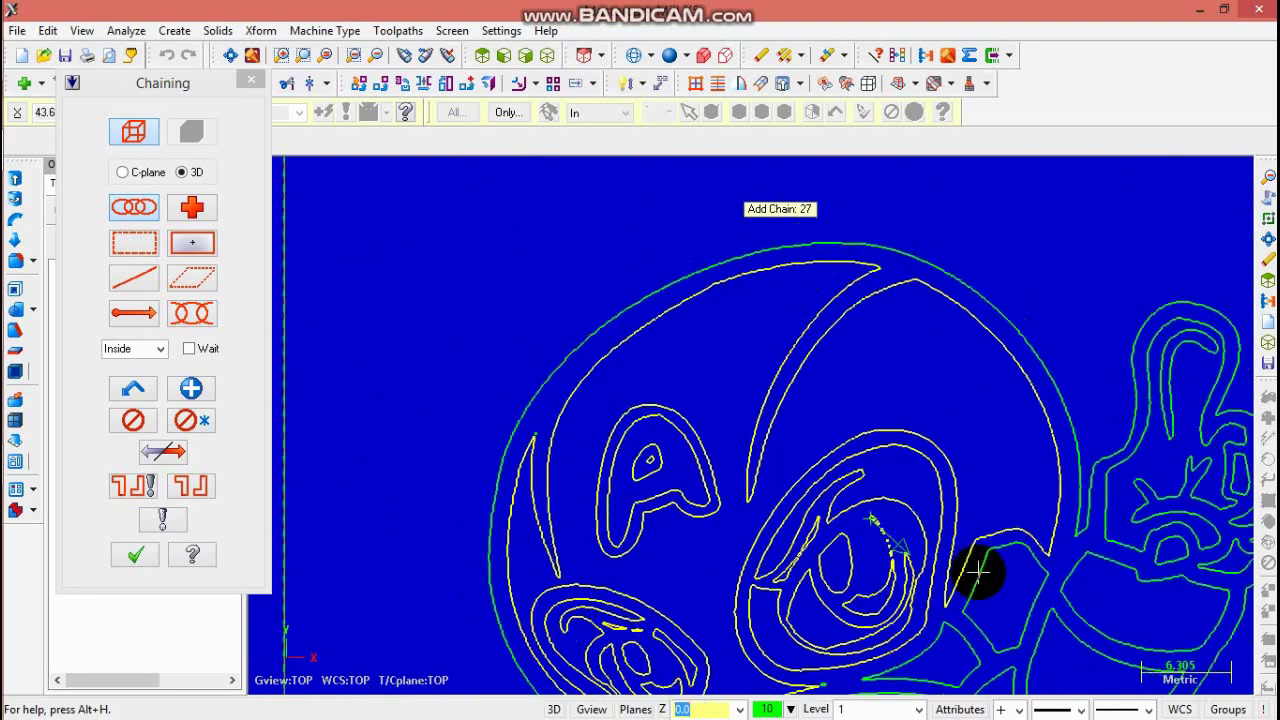
pyautogui.scroll(3, 985, 600)
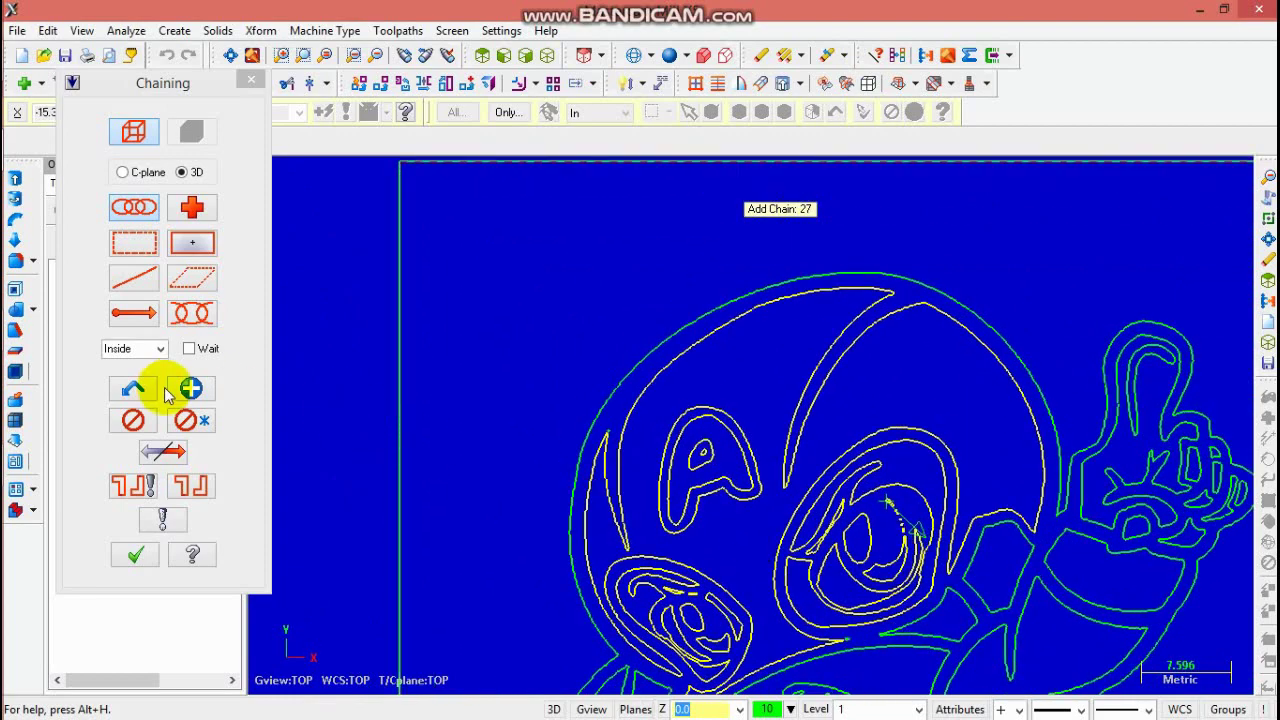
pyautogui.click(198, 390)
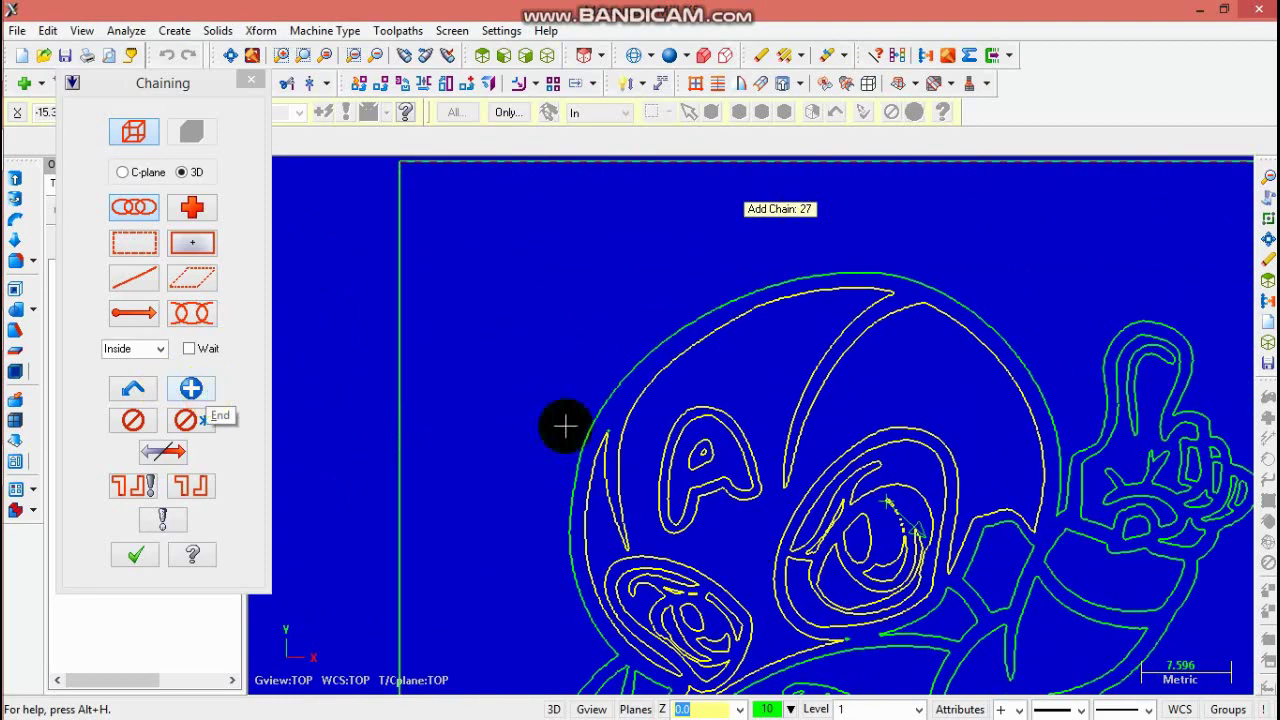
# - Chain the raised hand's inner outline through its branch point and end the chain
pyautogui.click(376, 57)
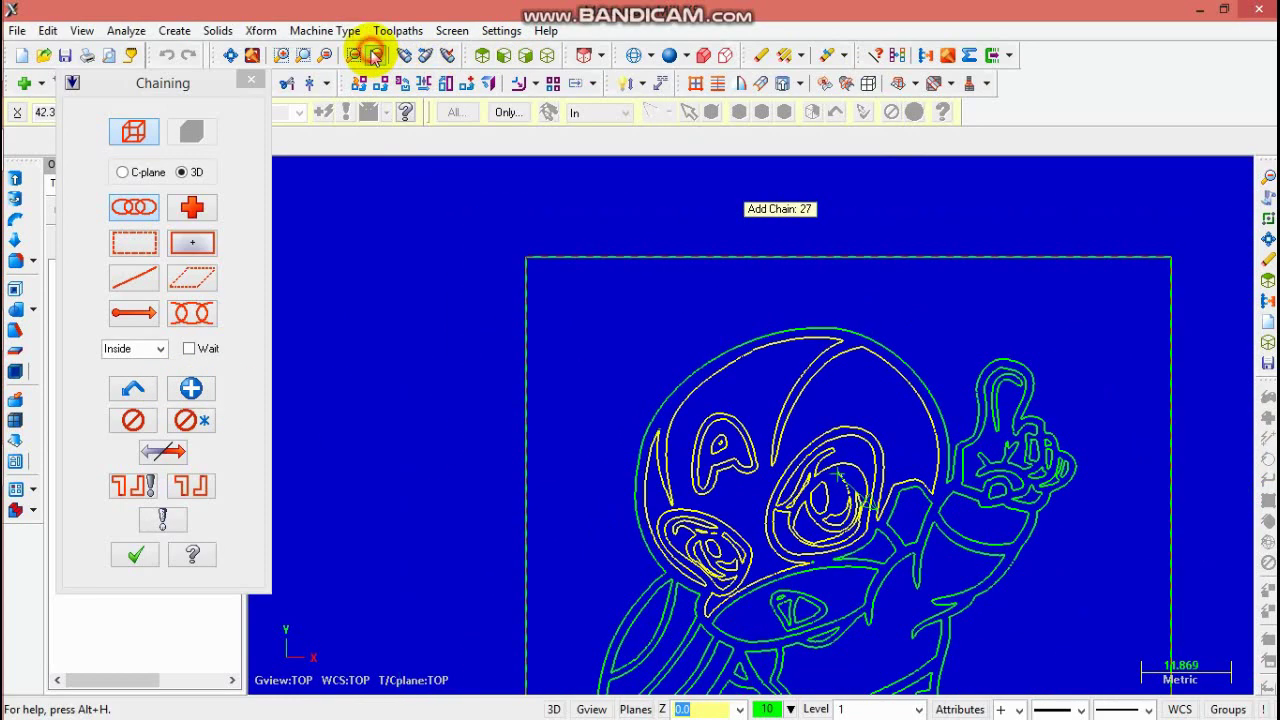
pyautogui.scroll(2, 966, 358)
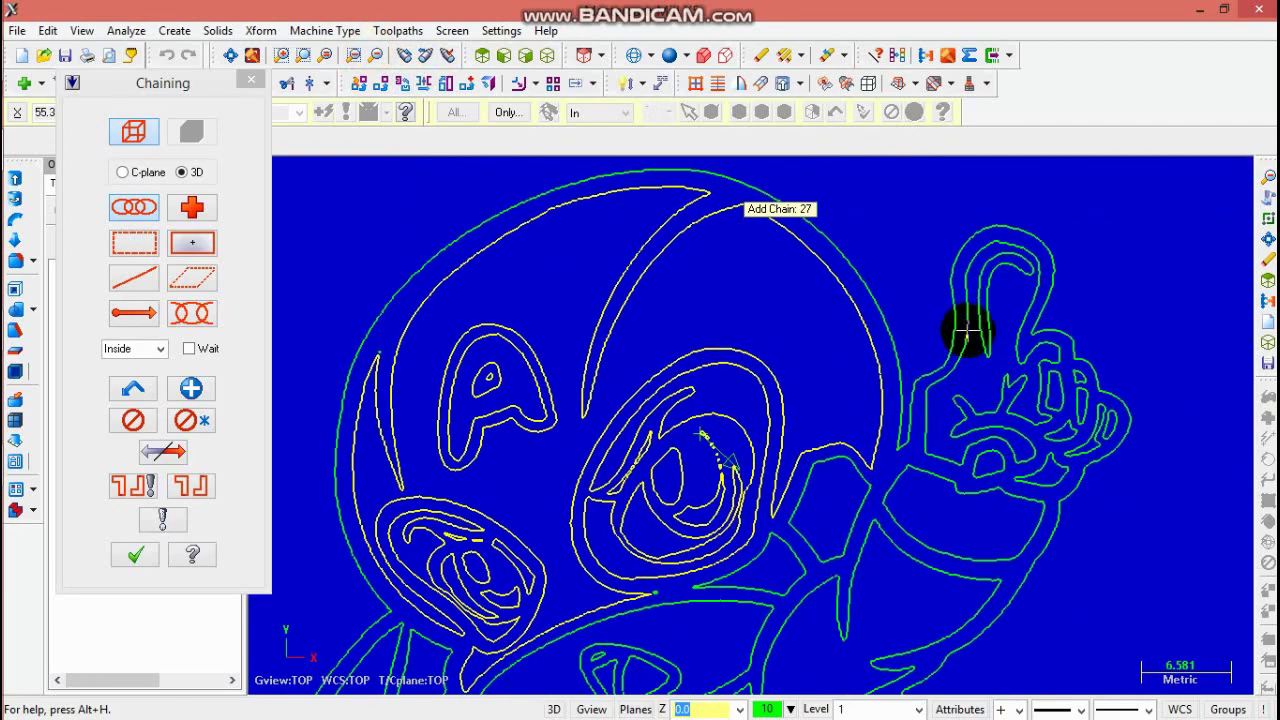
pyautogui.scroll(1, 933, 413)
pyautogui.click(925, 420)
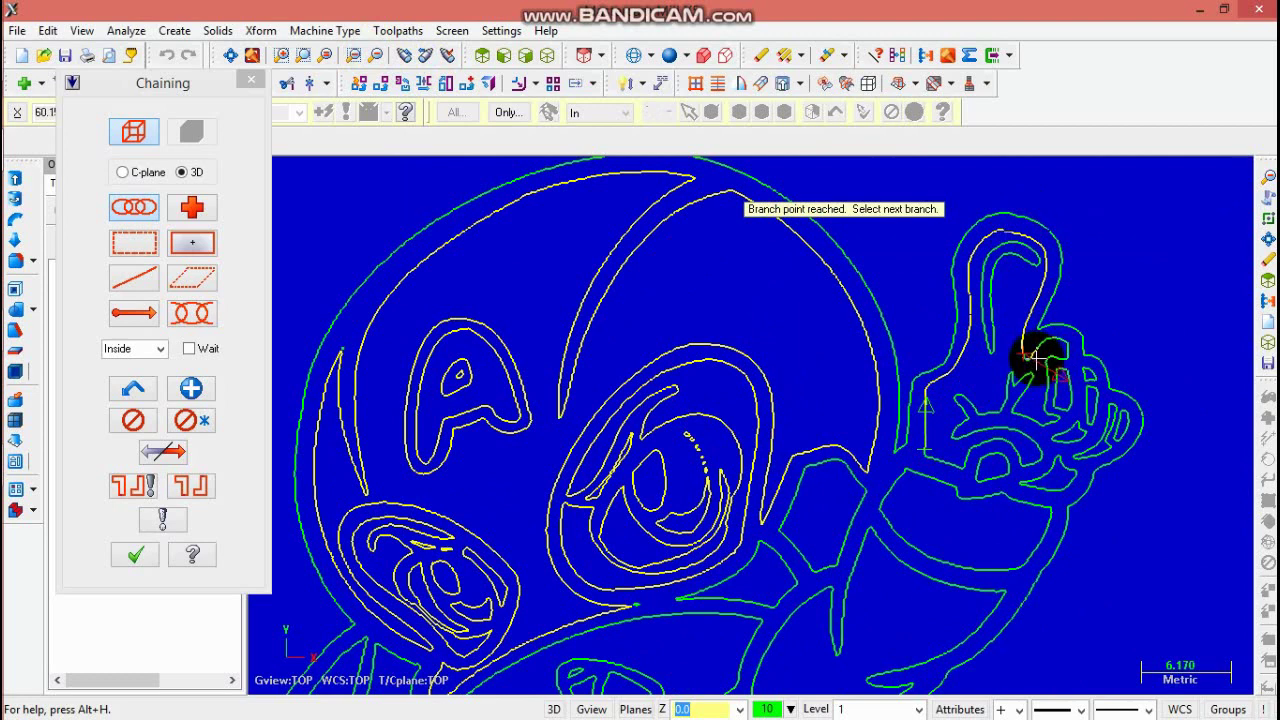
pyautogui.click(1003, 424)
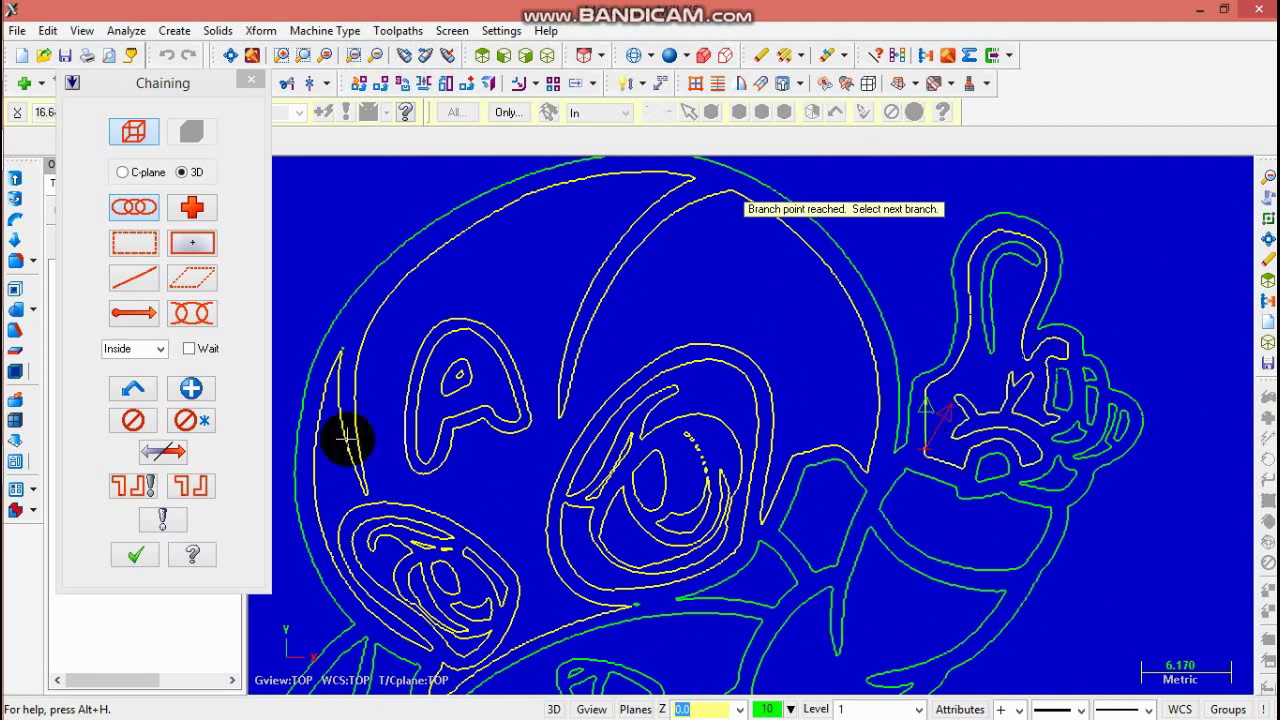
pyautogui.click(191, 388)
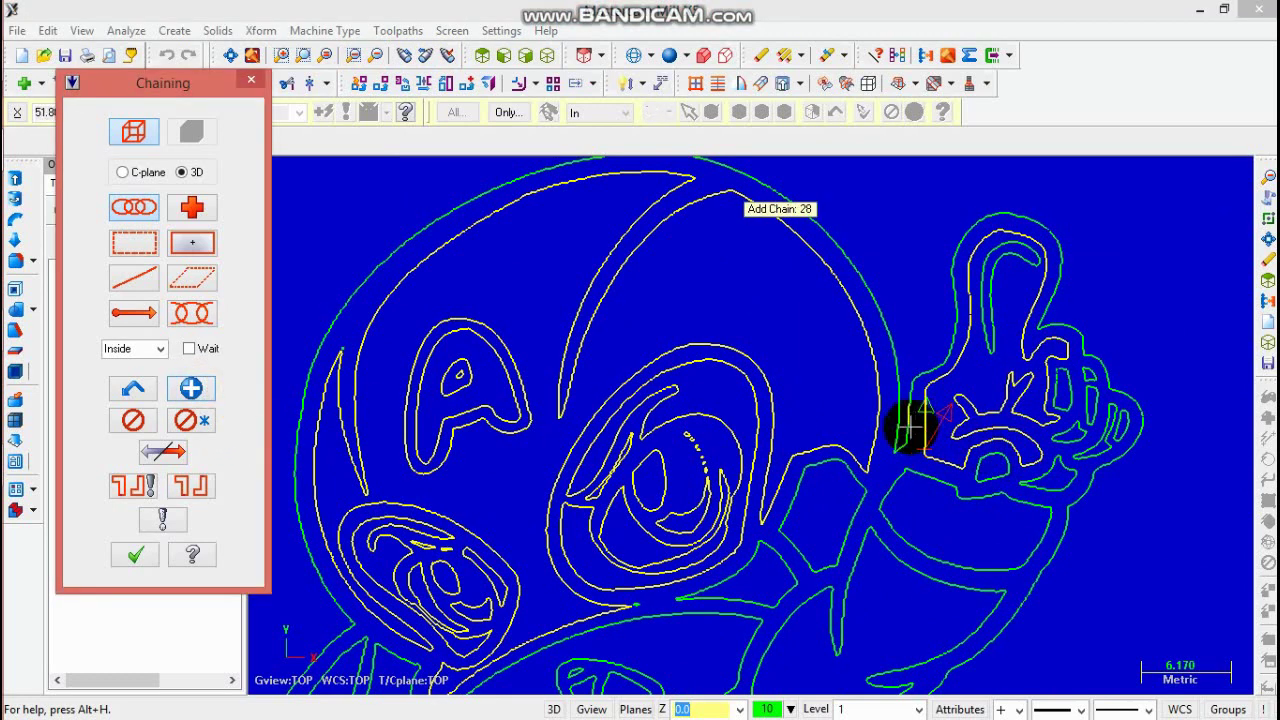
# - Add the hexagonal ear shape beside the helmet and the slim contour inside the raised finger as chains
pyautogui.click(857, 486)
pyautogui.click(197, 387)
pyautogui.click(197, 387)
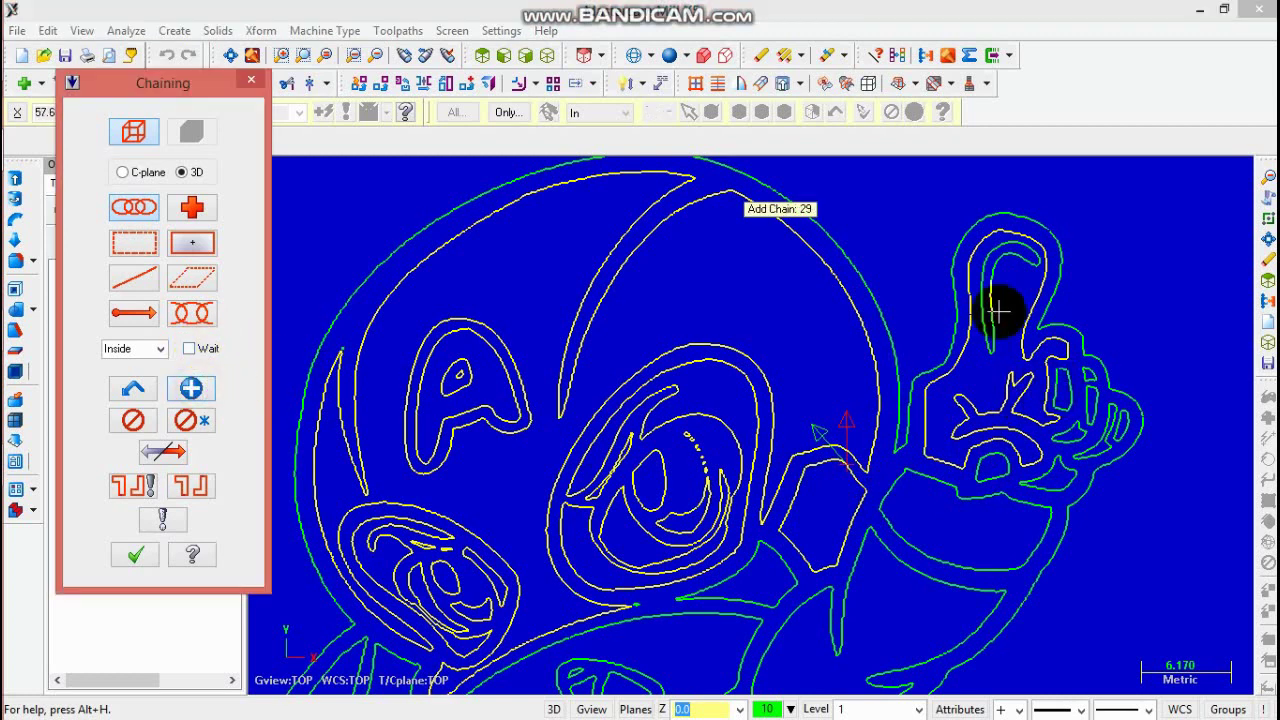
pyautogui.click(1030, 330)
pyautogui.click(191, 388)
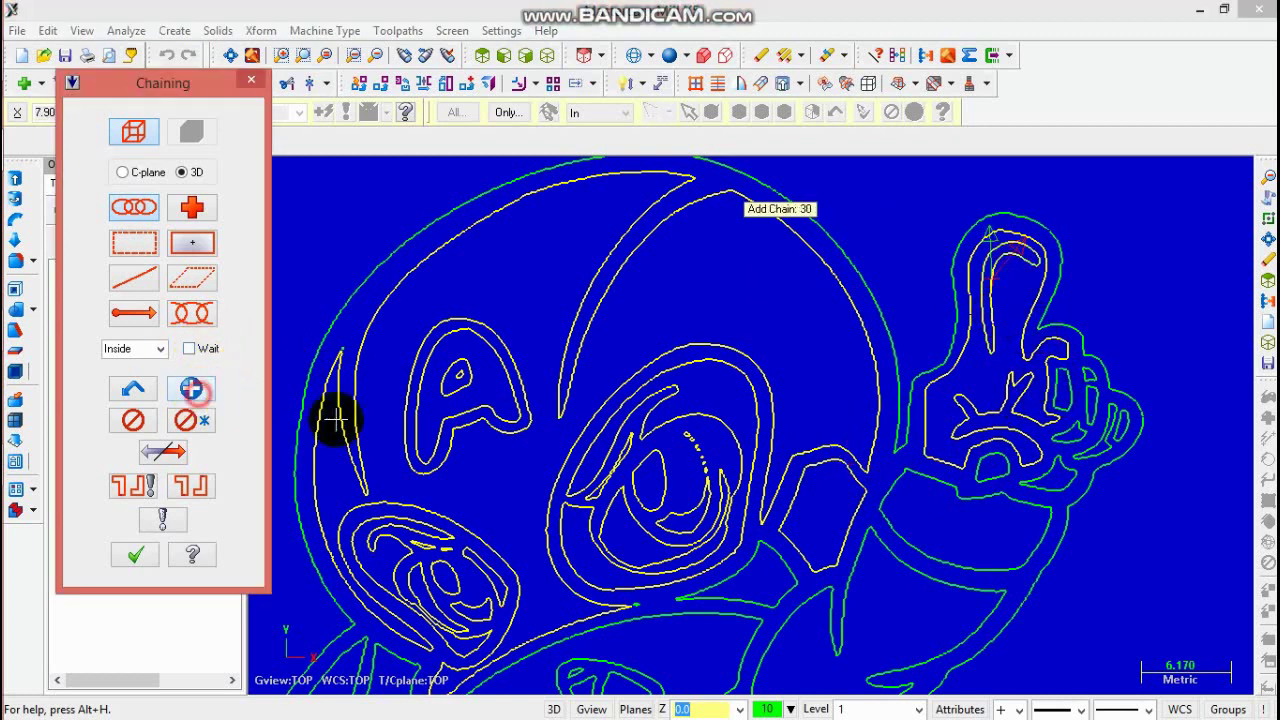
# - Add the small contours of the folded fingers as chains, ending the outer finger's chain at its branch point
pyautogui.click(1070, 395)
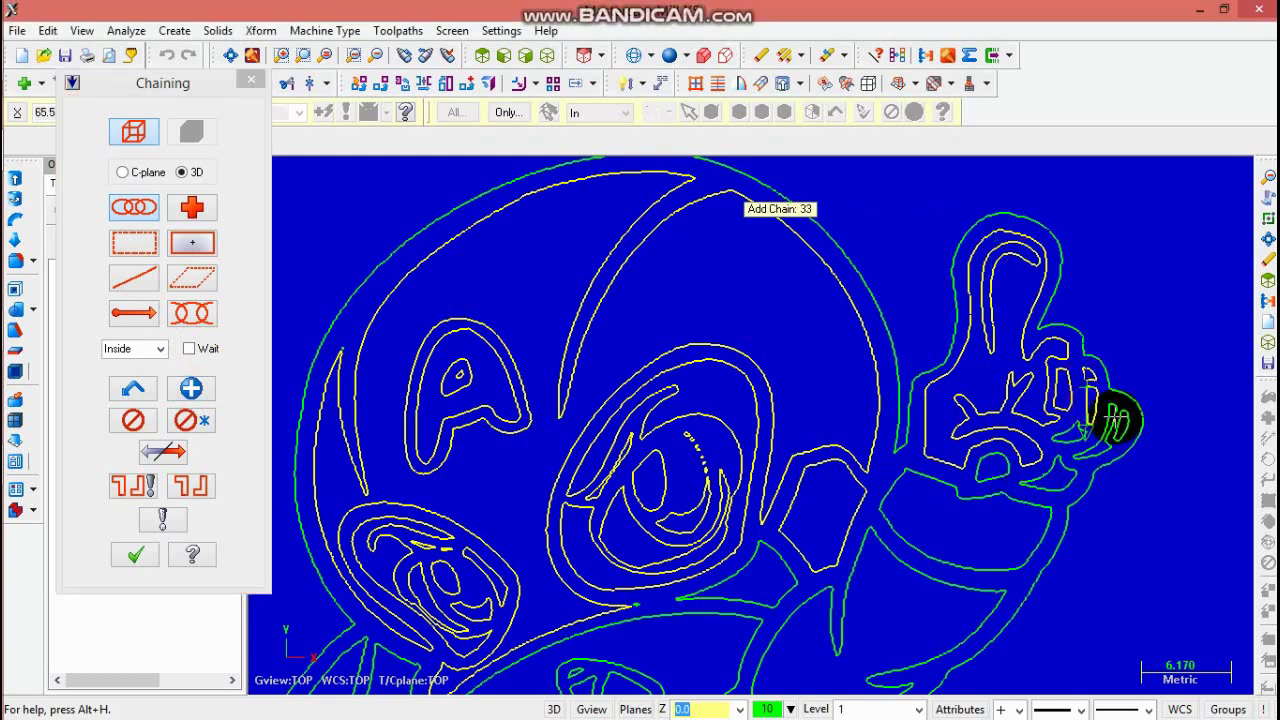
pyautogui.click(1115, 418)
pyautogui.scroll(5, 1150, 432)
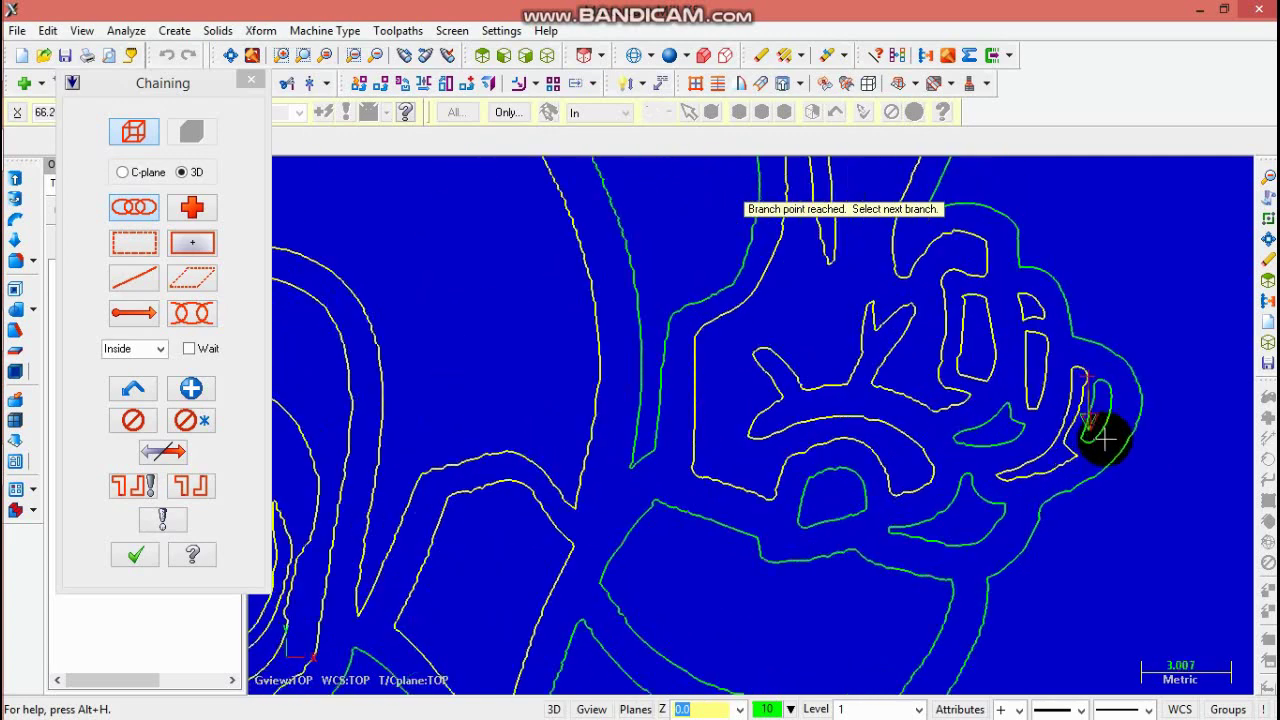
pyautogui.scroll(-2, 1068, 450)
pyautogui.click(191, 388)
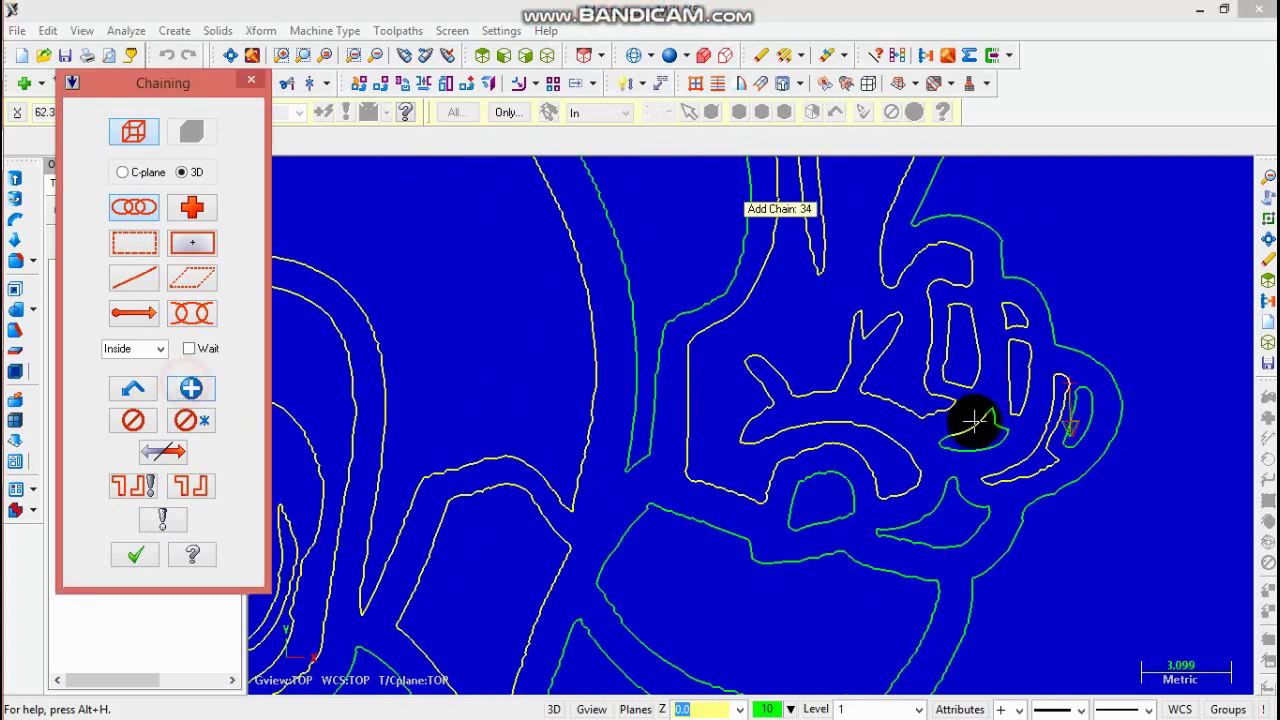
pyautogui.click(1092, 405)
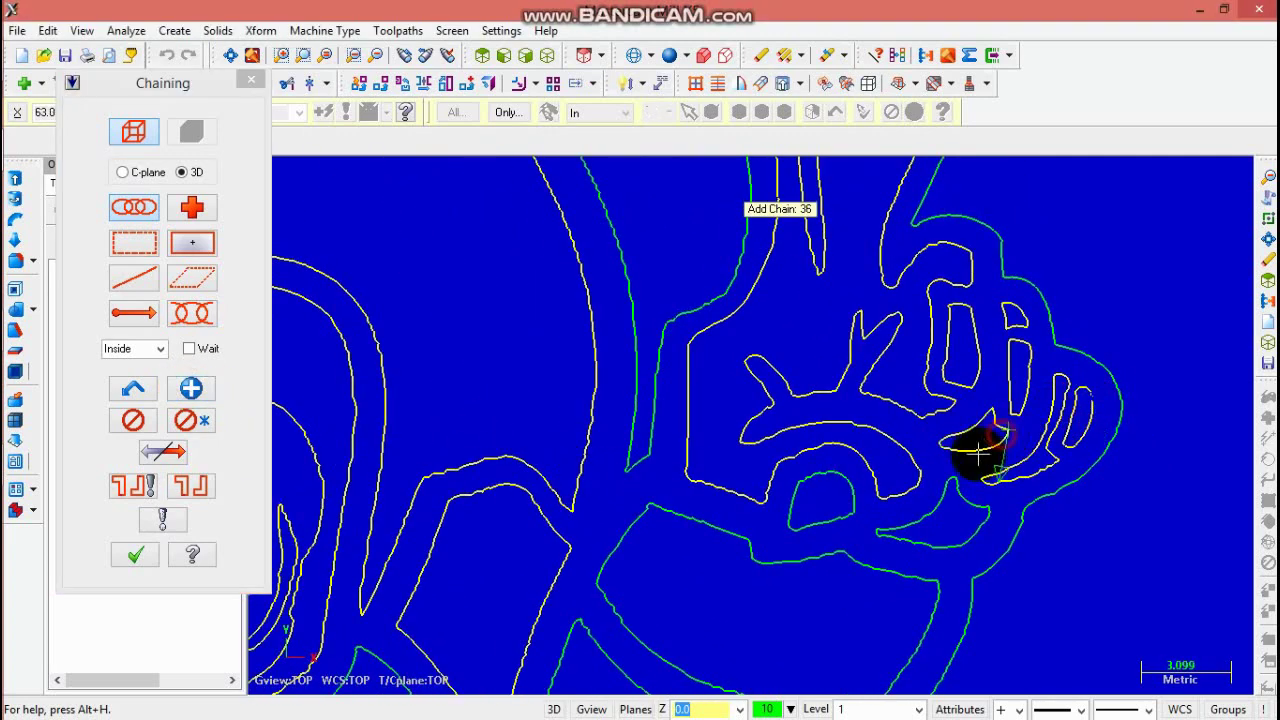
# - Add the crescent and half-round shapes at the base of the palm and the glove cuff outline as chains
pyautogui.click(960, 505)
pyautogui.click(853, 533)
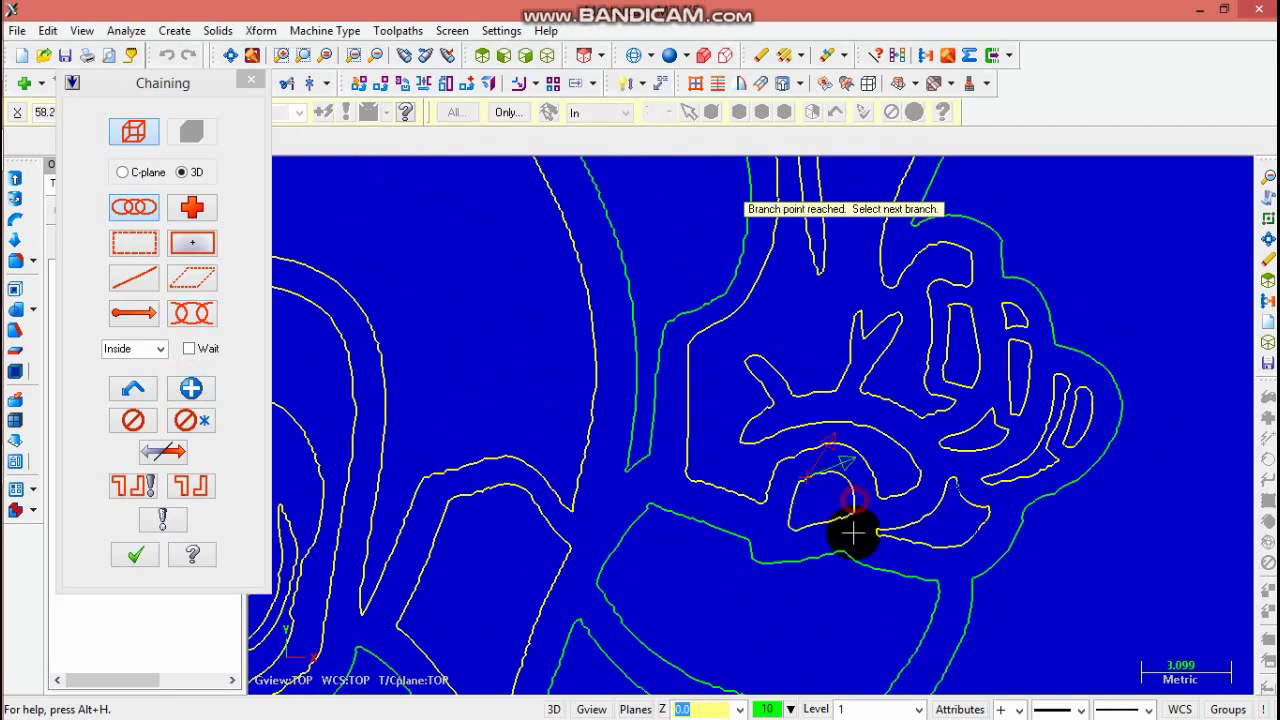
pyautogui.click(191, 388)
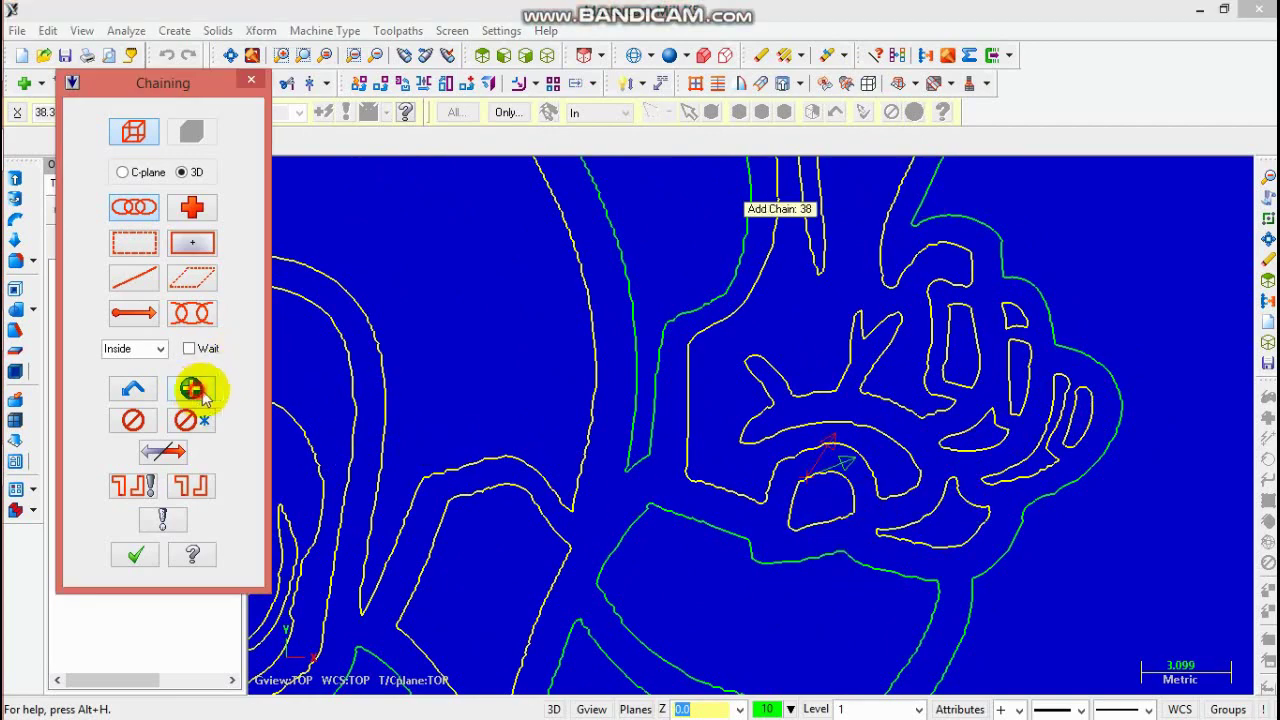
pyautogui.click(748, 535)
# - Start chaining the raised arm's inner contour below the glove cuff
pyautogui.scroll(-5, 709, 517)
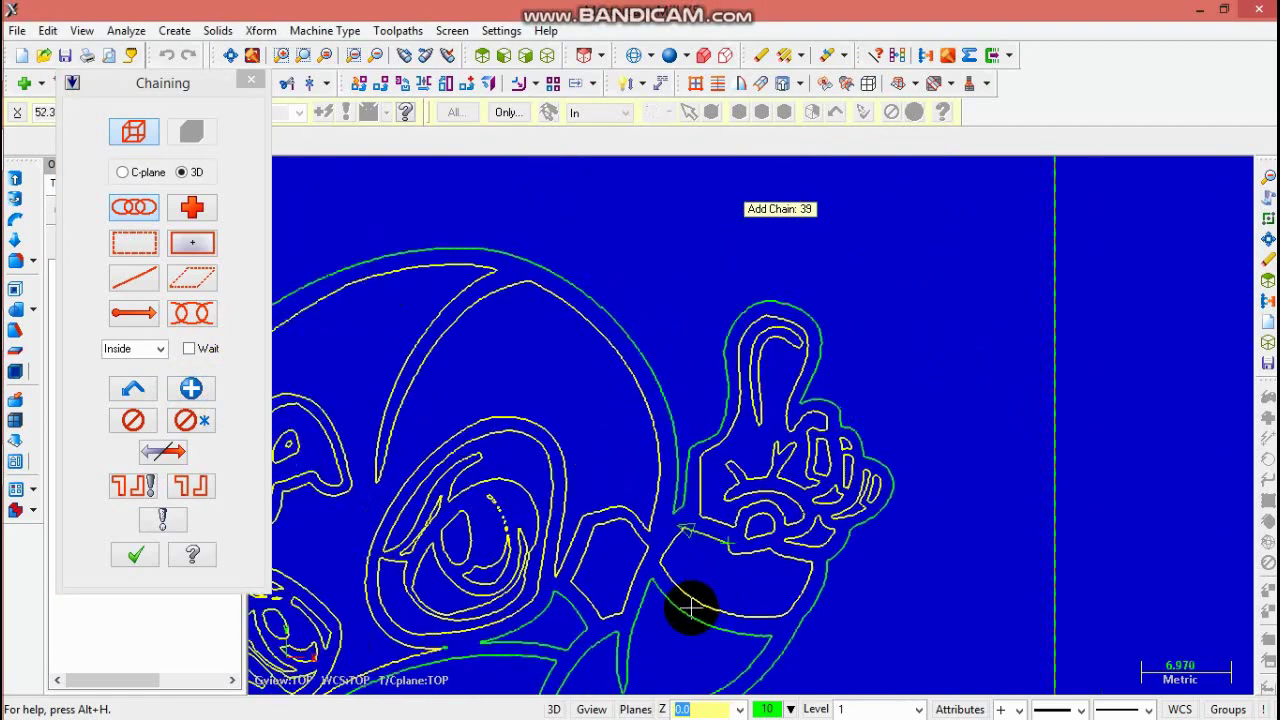
pyautogui.scroll(-1, 689, 641)
pyautogui.scroll(5, 686, 646)
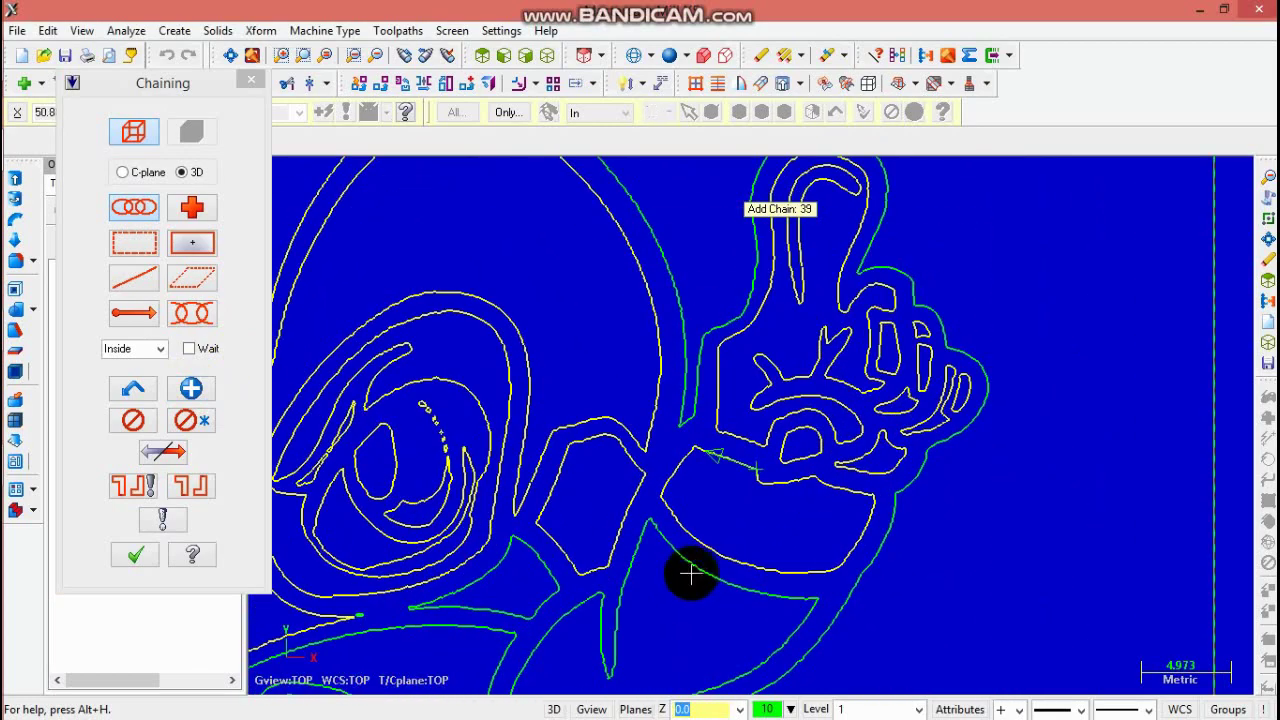
pyautogui.click(689, 564)
pyautogui.scroll(-2, 634, 646)
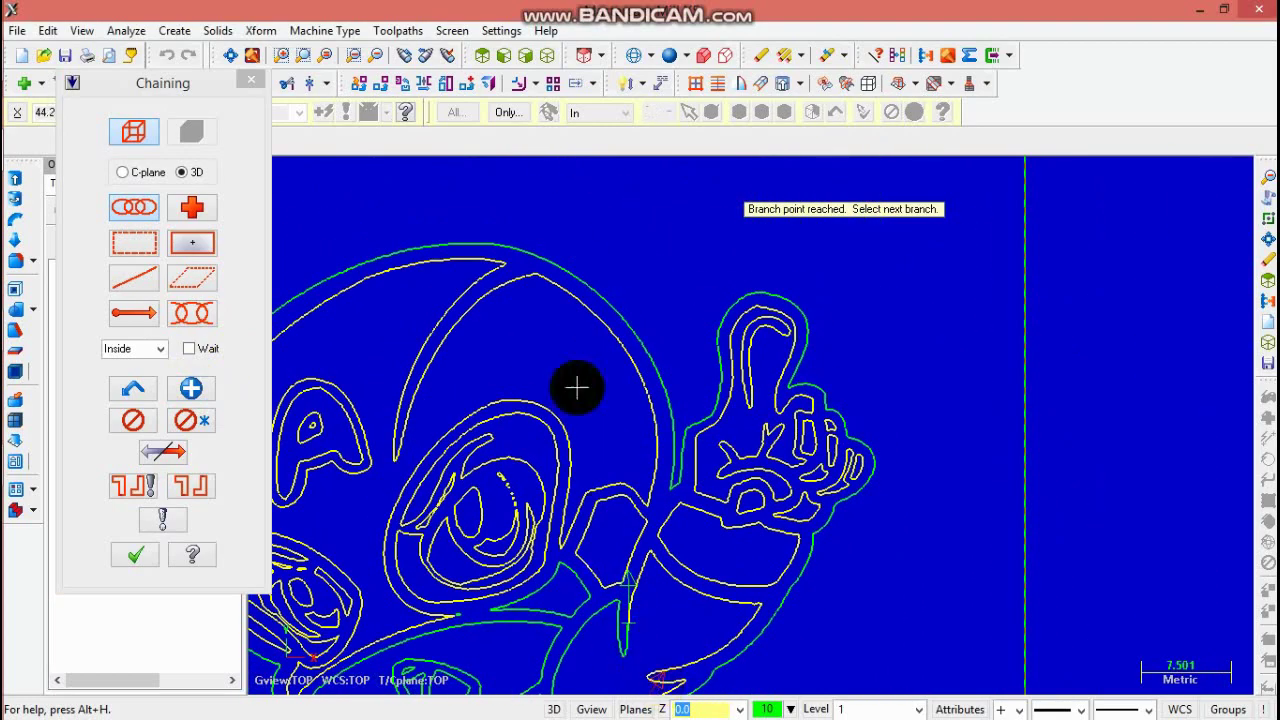
pyautogui.click(376, 54)
pyautogui.click(376, 54)
pyautogui.scroll(5, 714, 543)
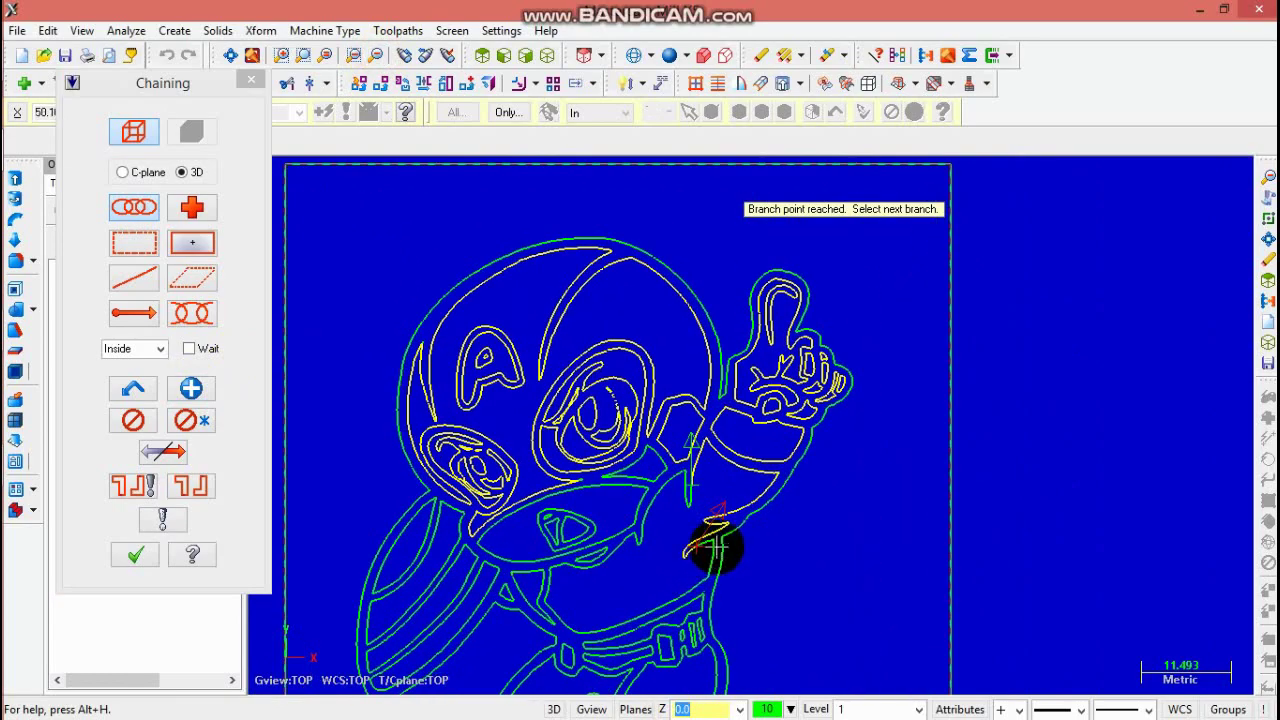
# - Try to continue the arm chain from its branch point onto the torso's side line
pyautogui.click(711, 562)
pyautogui.click(766, 398)
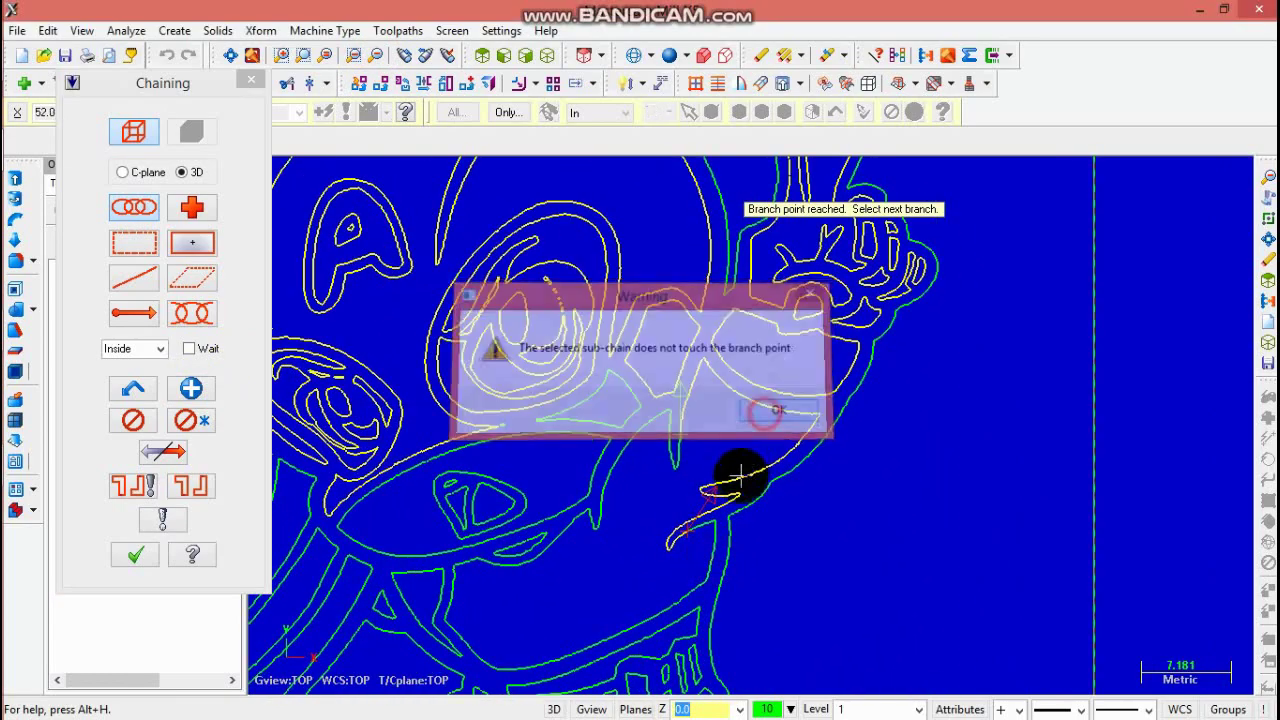
pyautogui.click(711, 519)
pyautogui.click(768, 404)
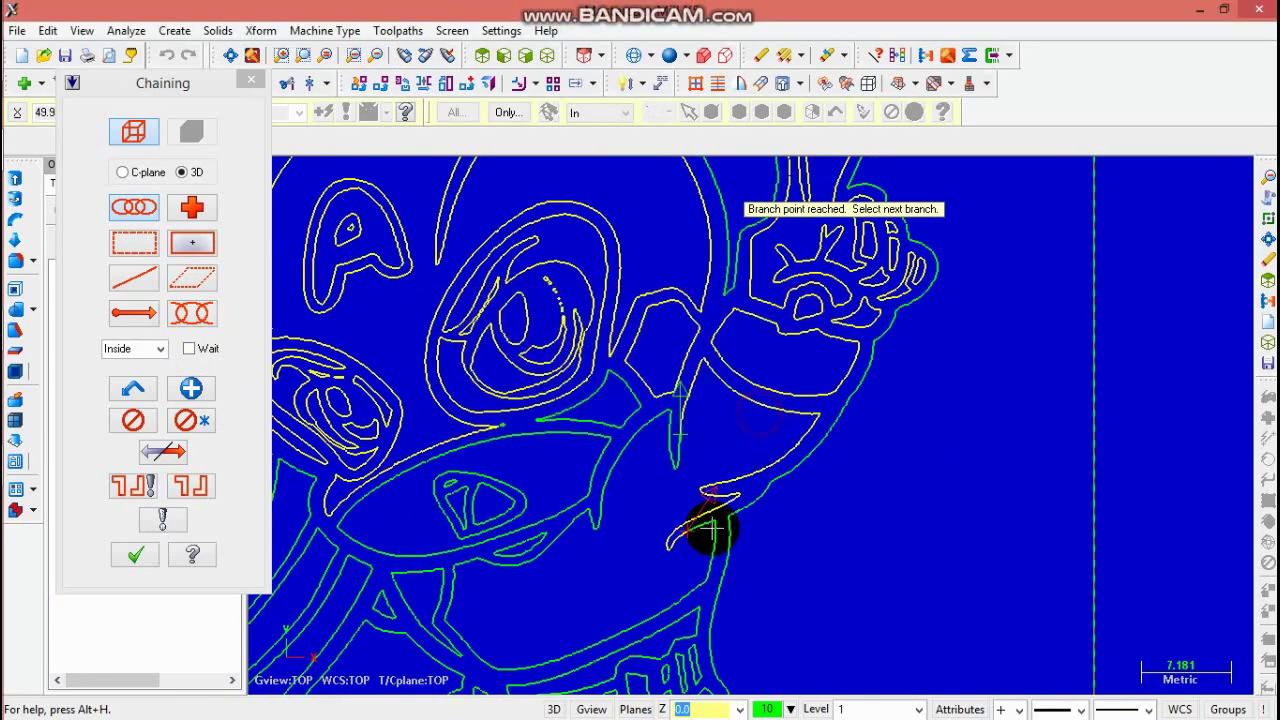
# - Continue the arm chain around the whole torso contour and end the chain
pyautogui.scroll(5, 709, 520)
pyautogui.scroll(1, 675, 540)
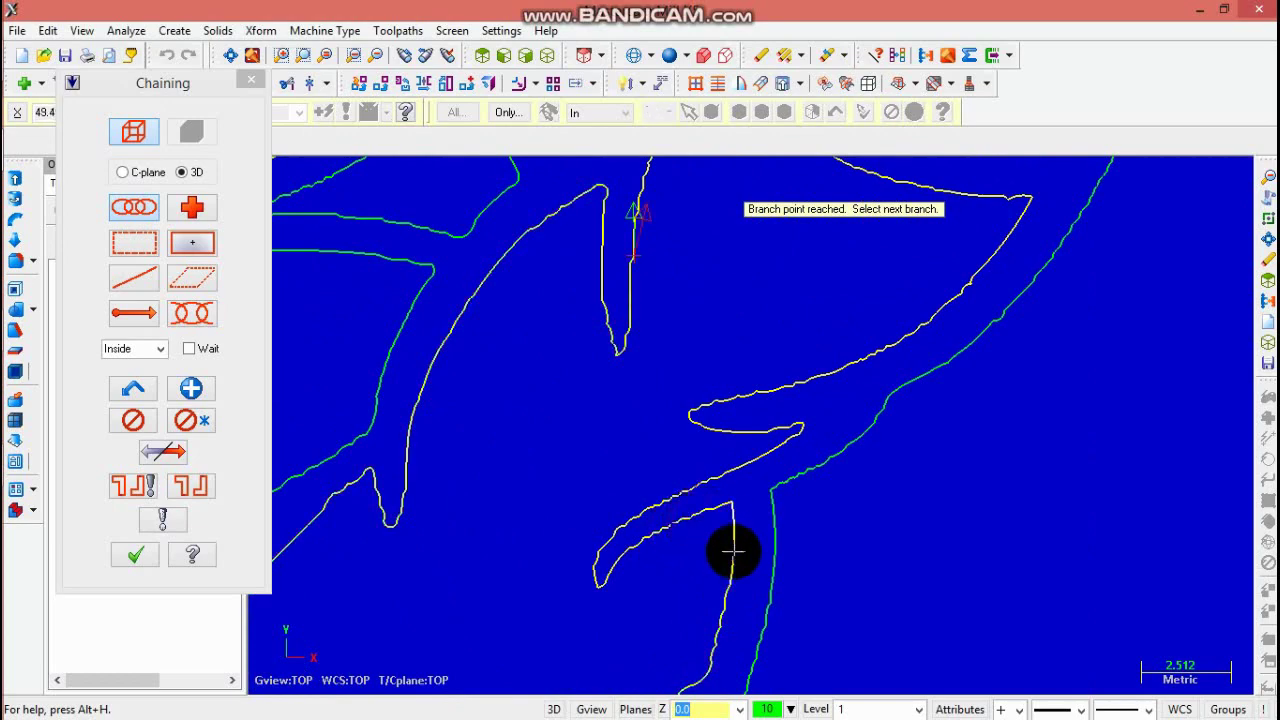
pyautogui.scroll(-9, 700, 520)
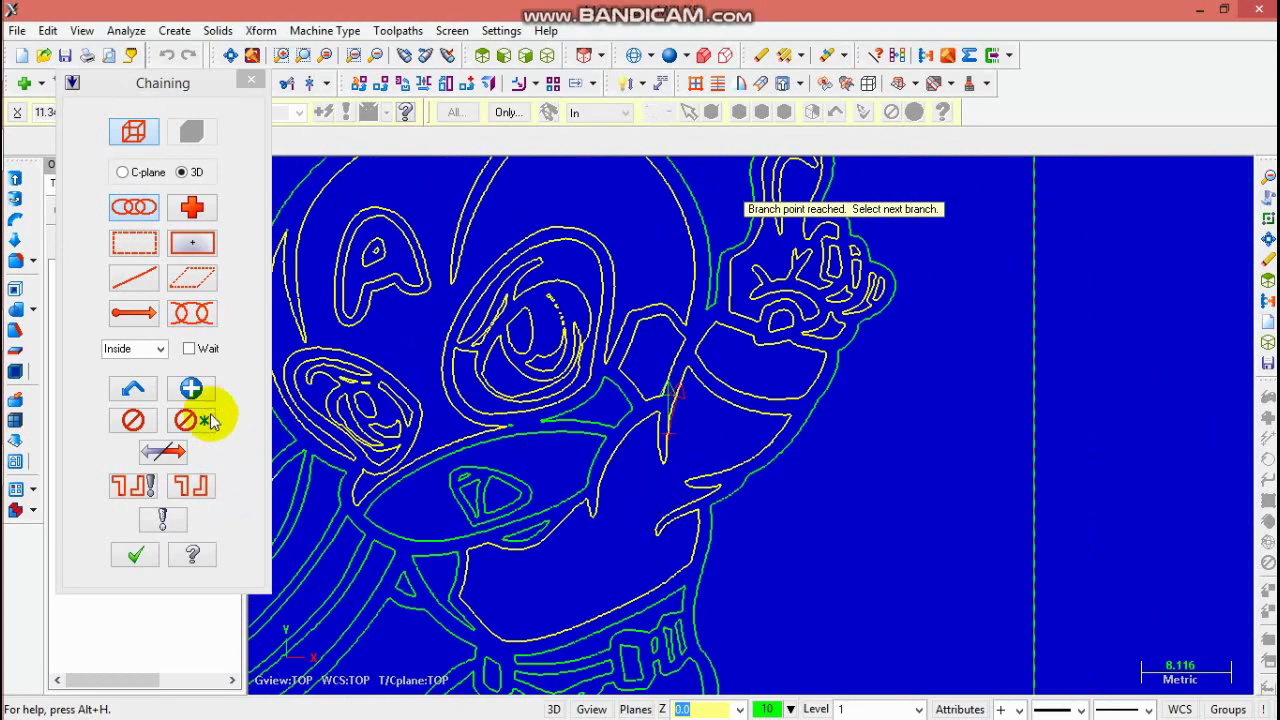
pyautogui.click(192, 388)
# - Chain the thin sliver shape under the chin and end the chain at its branch point
pyautogui.scroll(2, 490, 515)
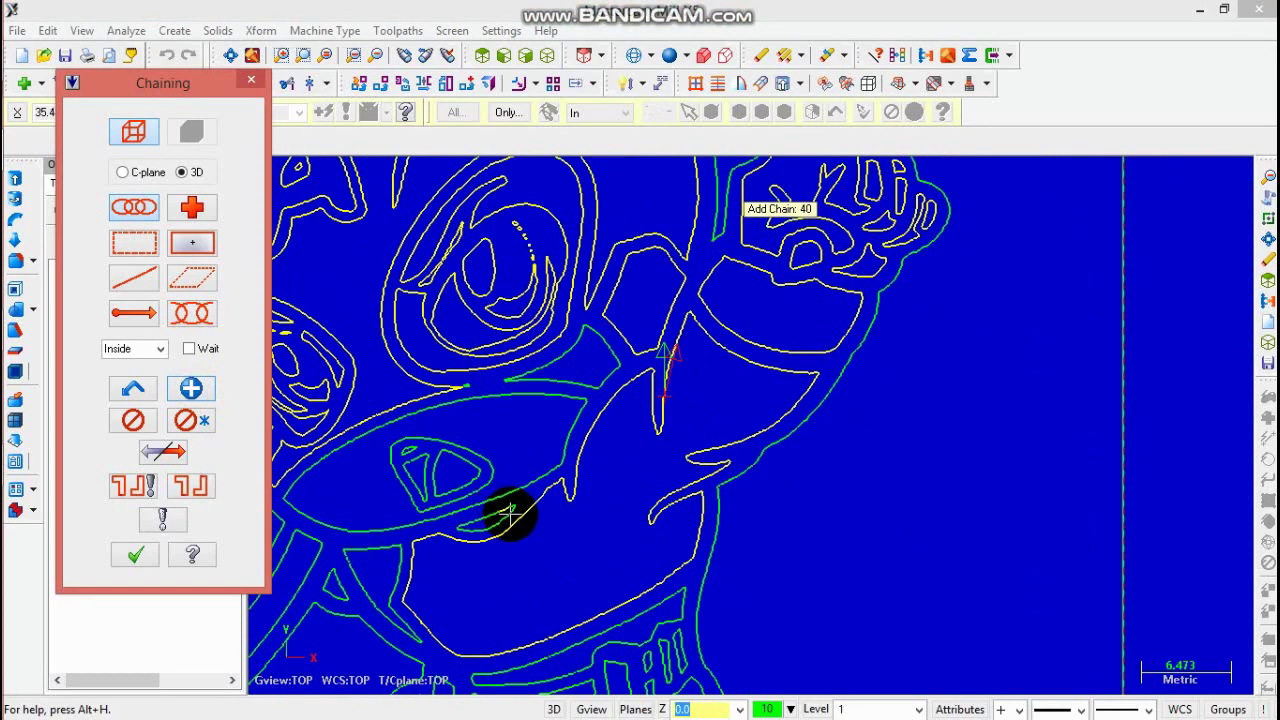
pyautogui.click(512, 515)
pyautogui.scroll(7, 500, 520)
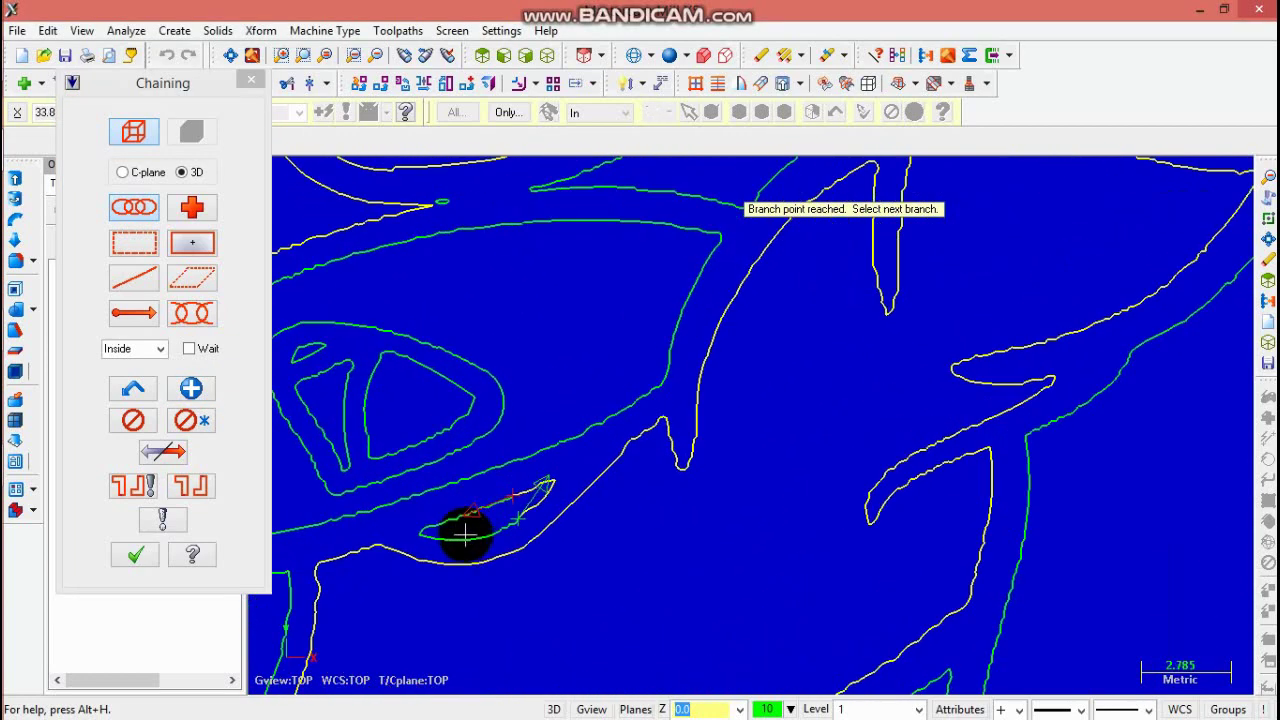
pyautogui.click(192, 388)
# - Chain the lower face outline surrounding the mouth and end the chain at its branch point
pyautogui.click(610, 423)
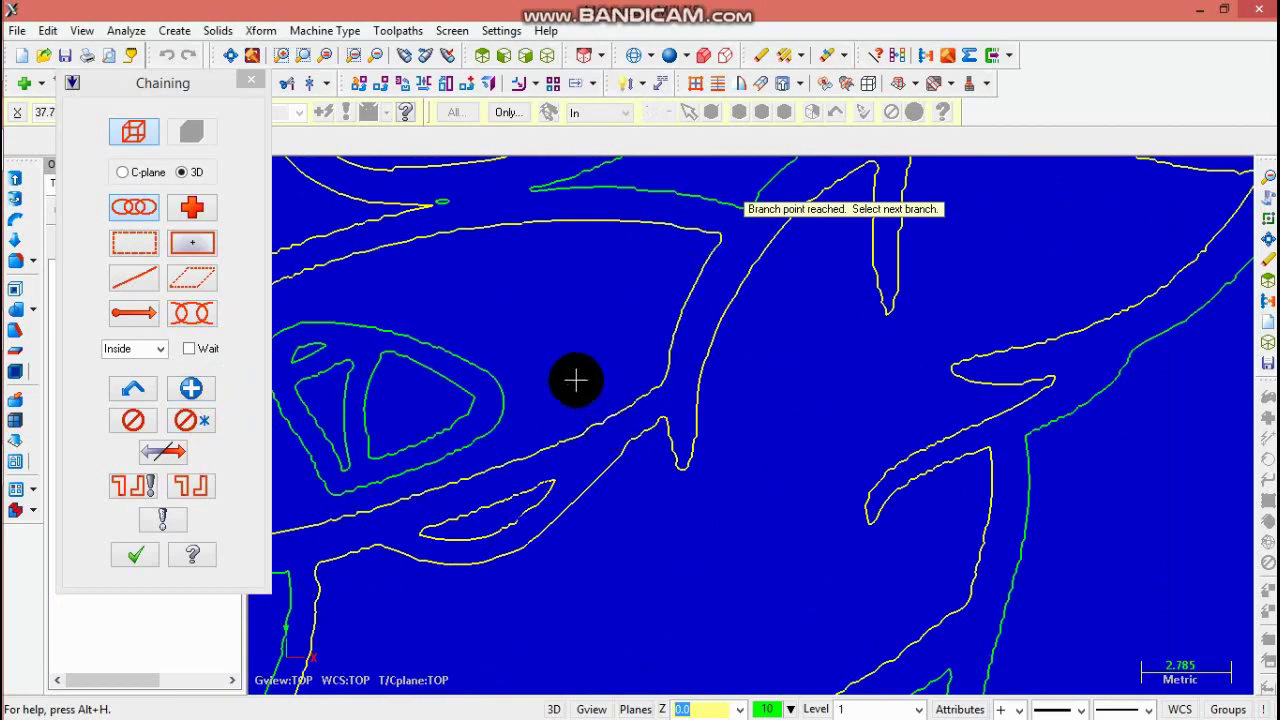
pyautogui.scroll(-8, 486, 314)
pyautogui.scroll(5, 424, 320)
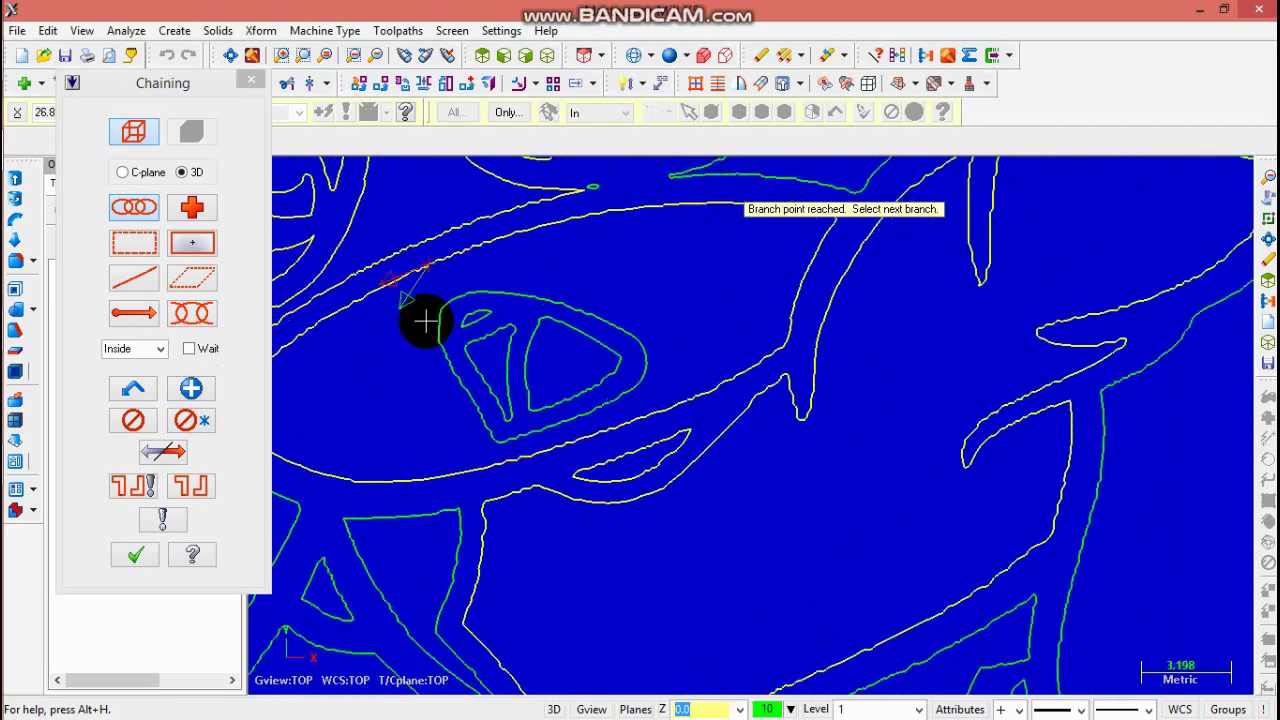
pyautogui.scroll(-3, 400, 310)
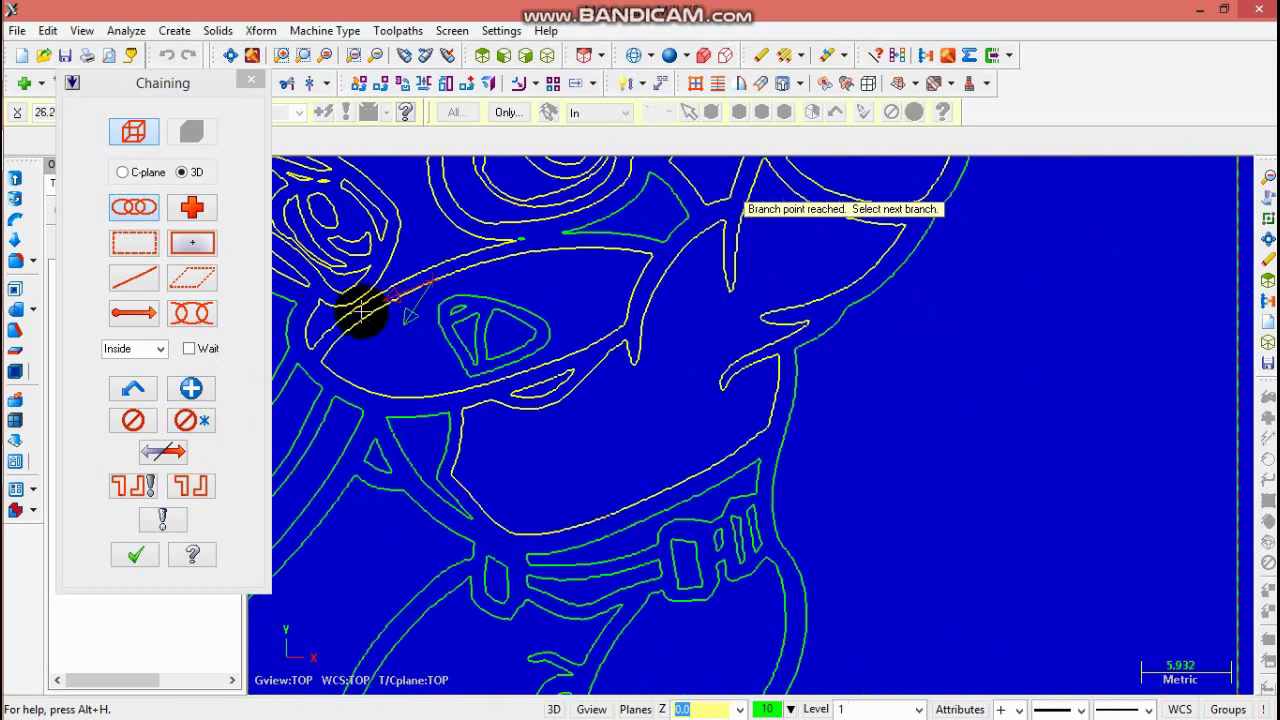
pyautogui.click(196, 390)
# - Add the pointed cheek shape, the tiny loop beside it and the mouth's outer contour as chains
pyautogui.click(610, 237)
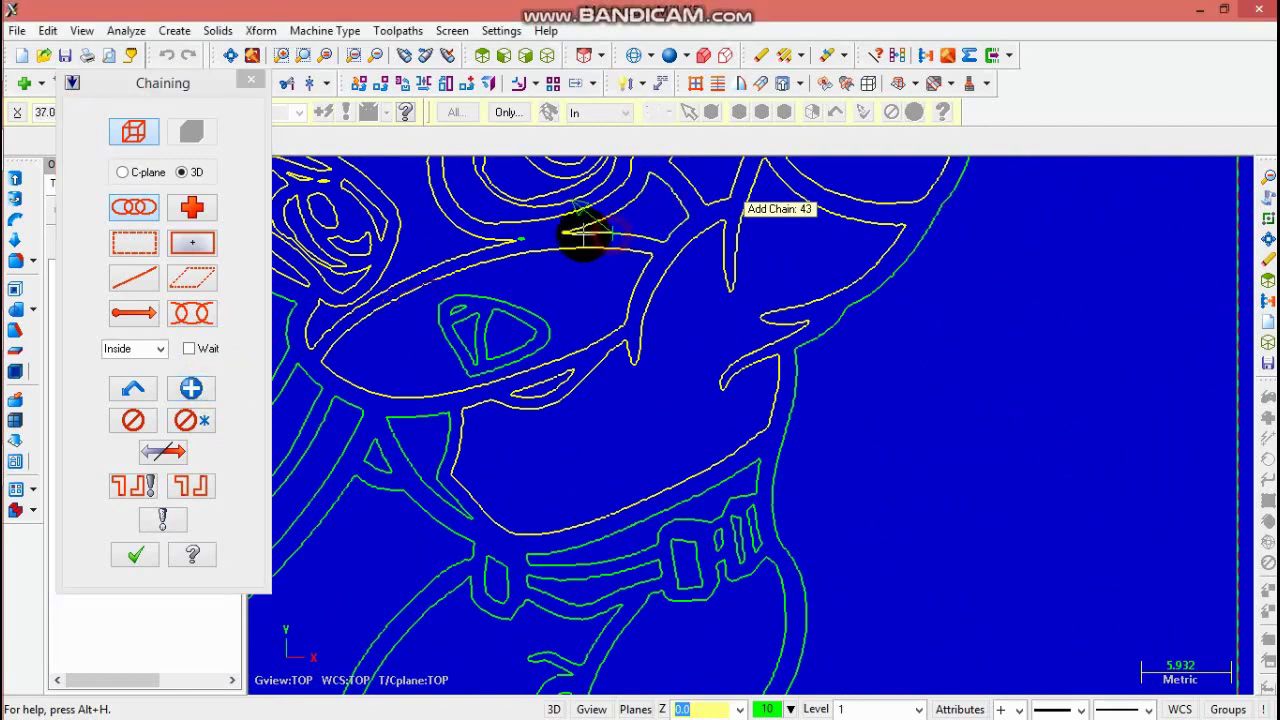
pyautogui.scroll(3, 534, 234)
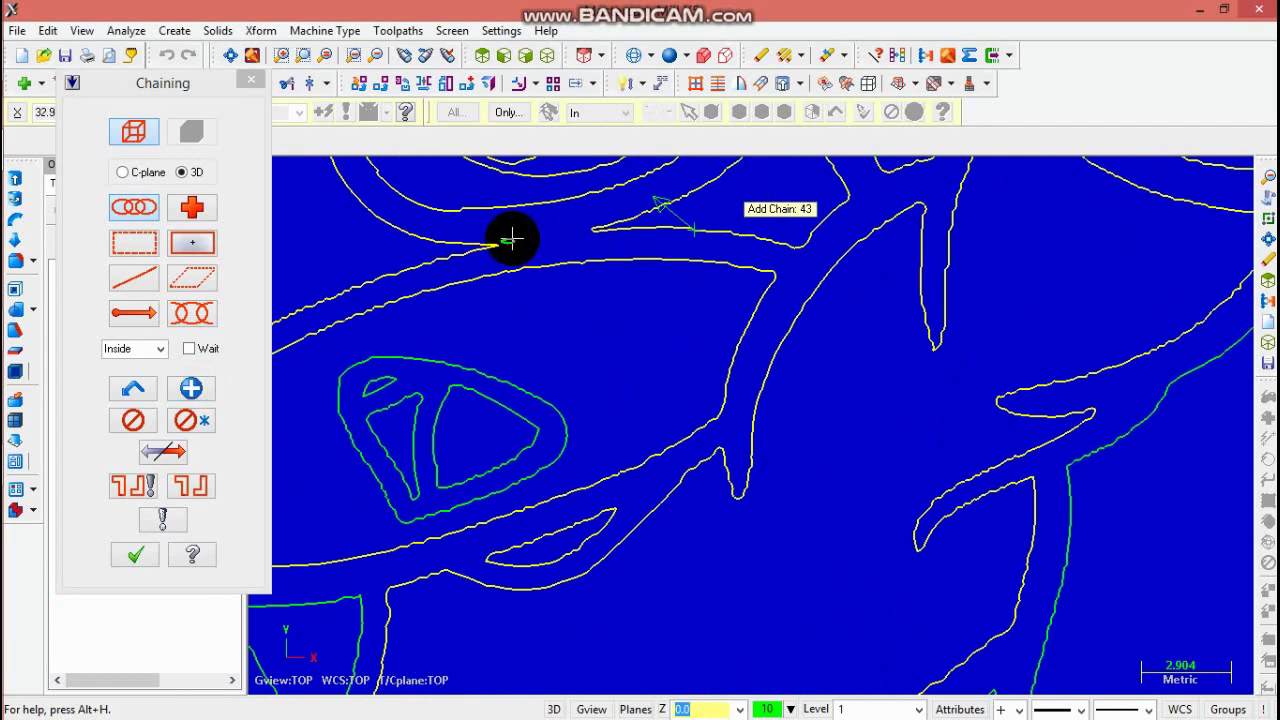
pyautogui.click(527, 385)
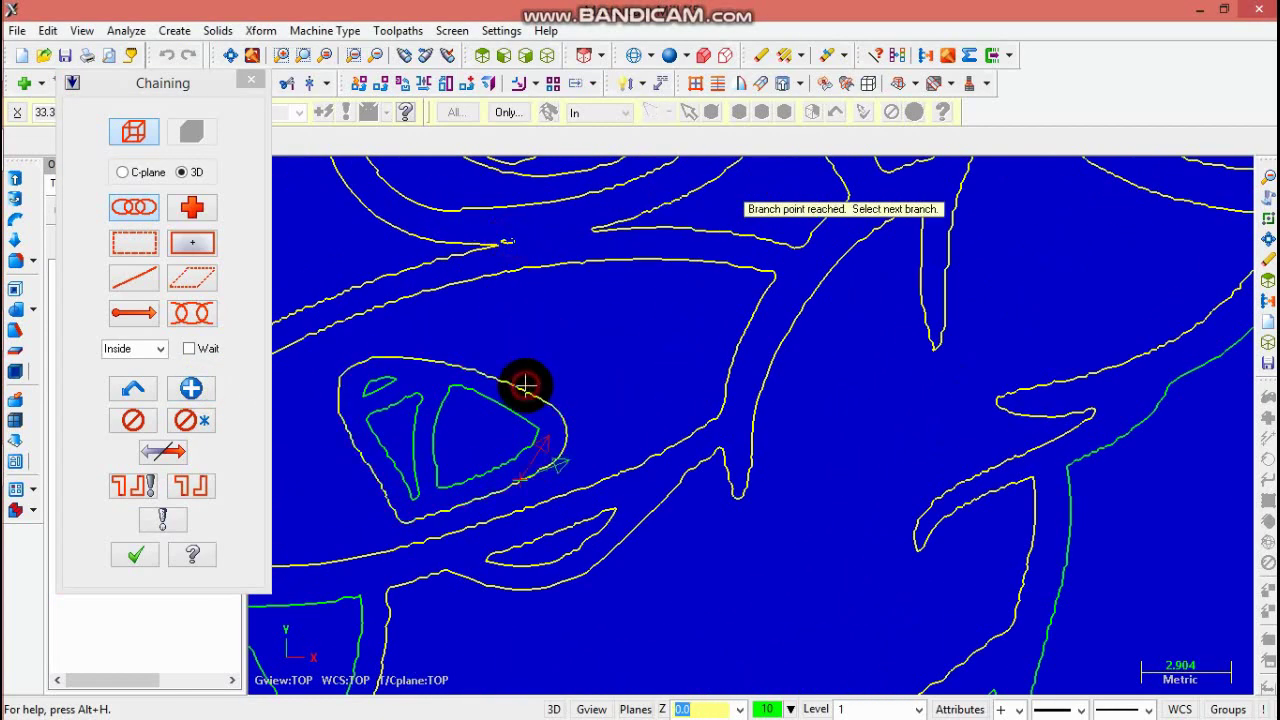
pyautogui.click(191, 388)
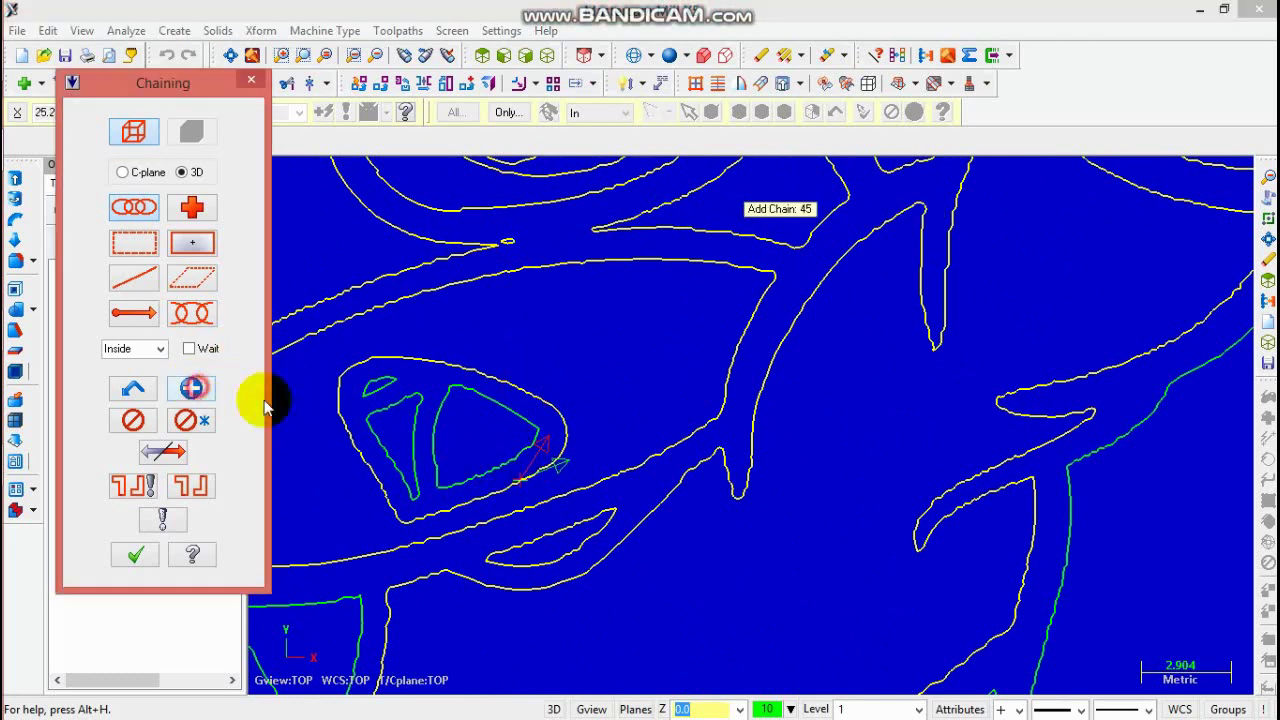
# - Add the three small contours inside the mouth as chains
pyautogui.click(418, 424)
pyautogui.click(441, 412)
pyautogui.click(191, 388)
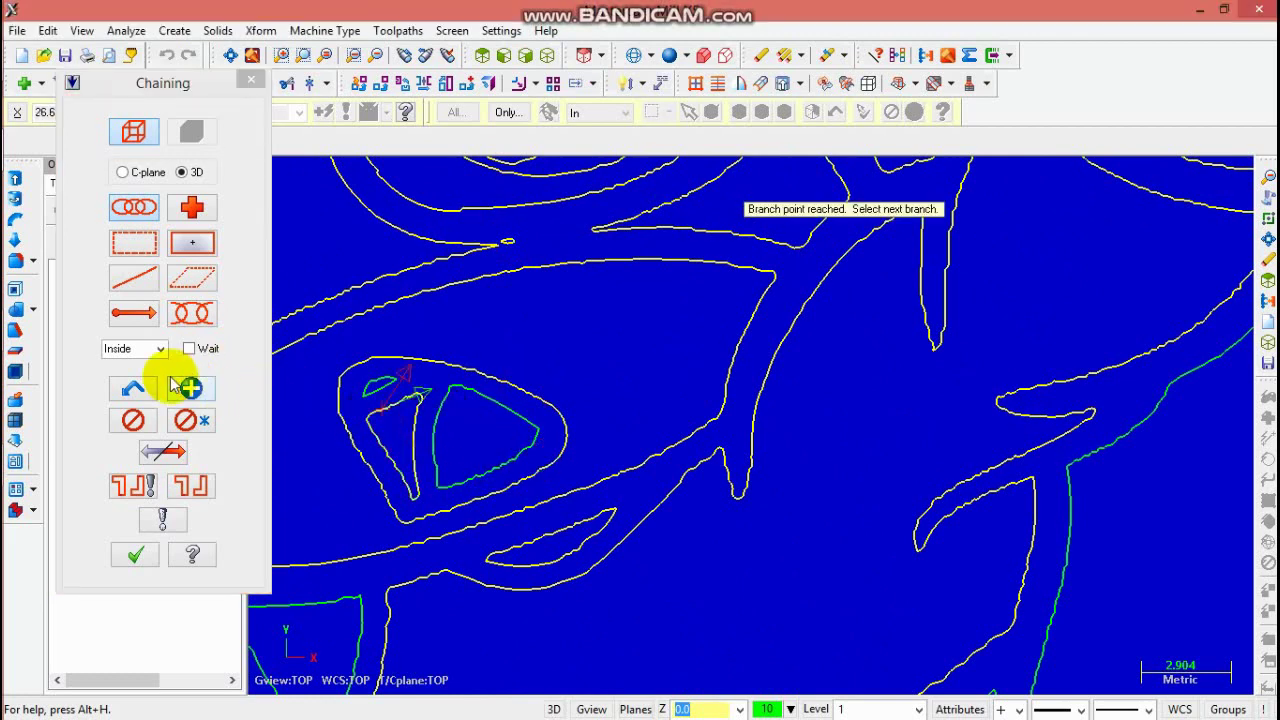
pyautogui.click(392, 392)
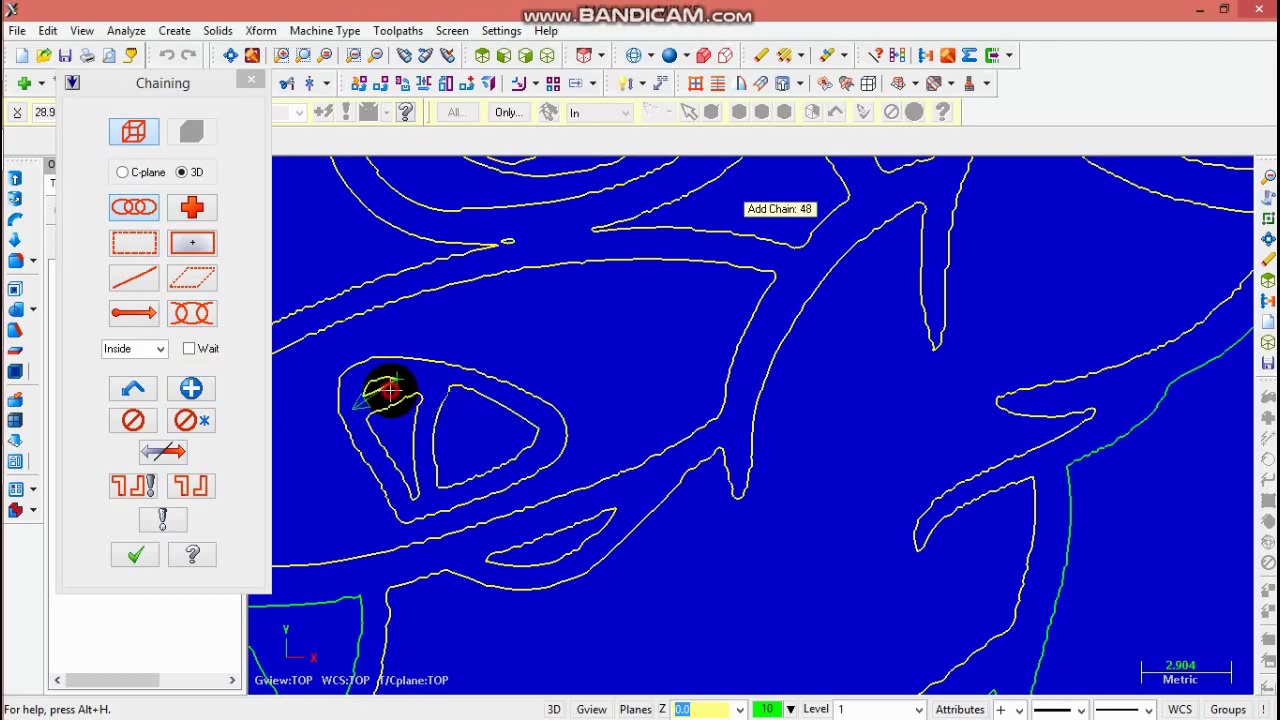
# - Chain the spindle-shaped contour and the adjoining long strip of the lowered arm, ending the strip's chain at its branch point
pyautogui.scroll(-8, 390, 392)
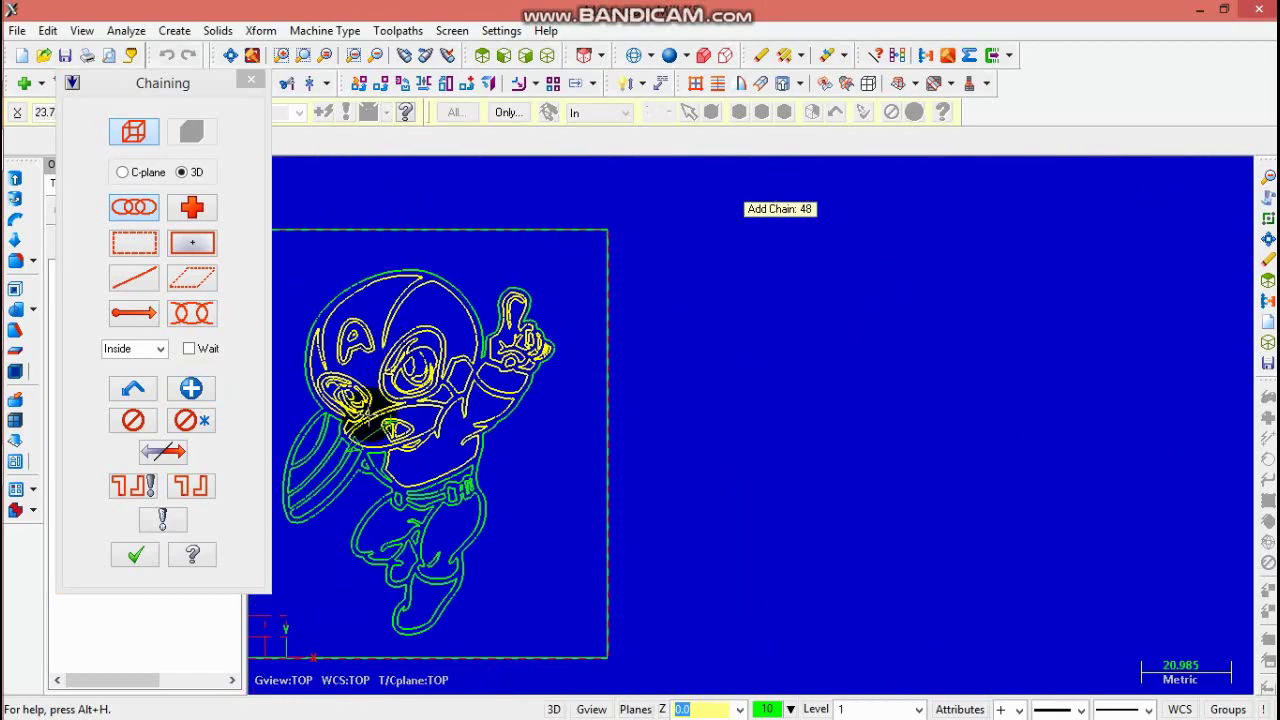
pyautogui.click(373, 55)
pyautogui.click(373, 55)
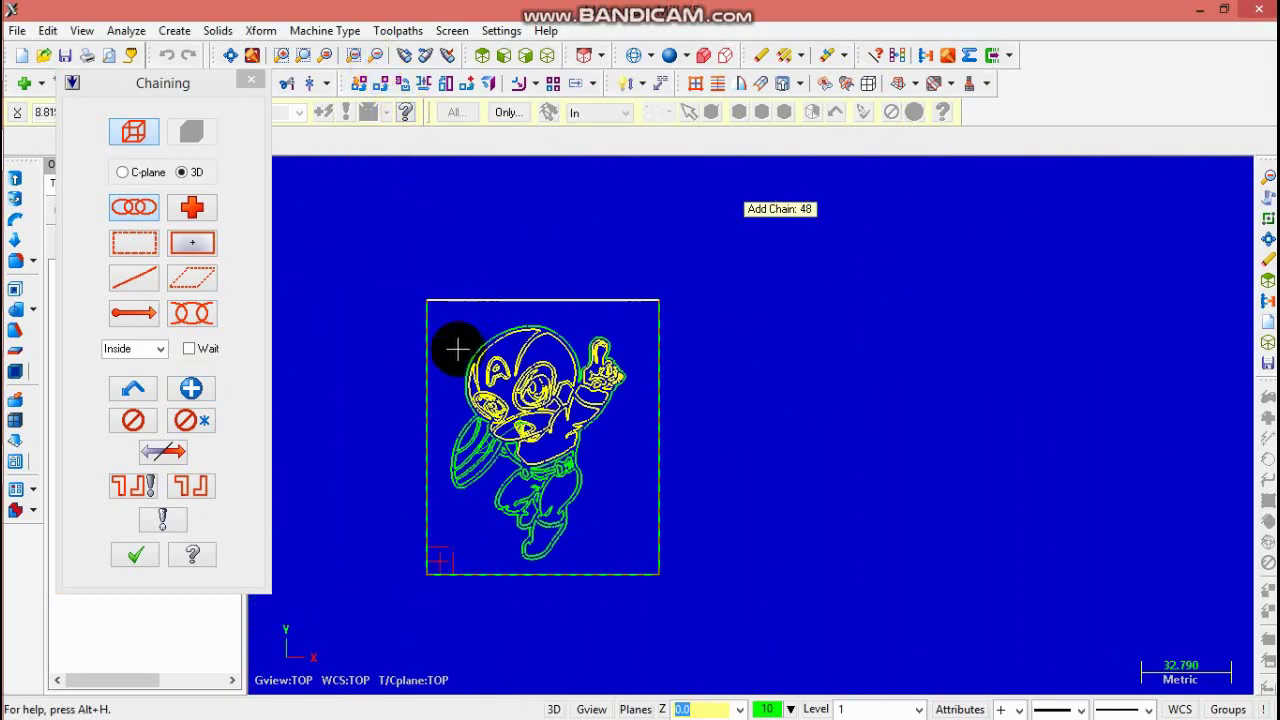
pyautogui.scroll(2, 448, 465)
pyautogui.scroll(4, 448, 465)
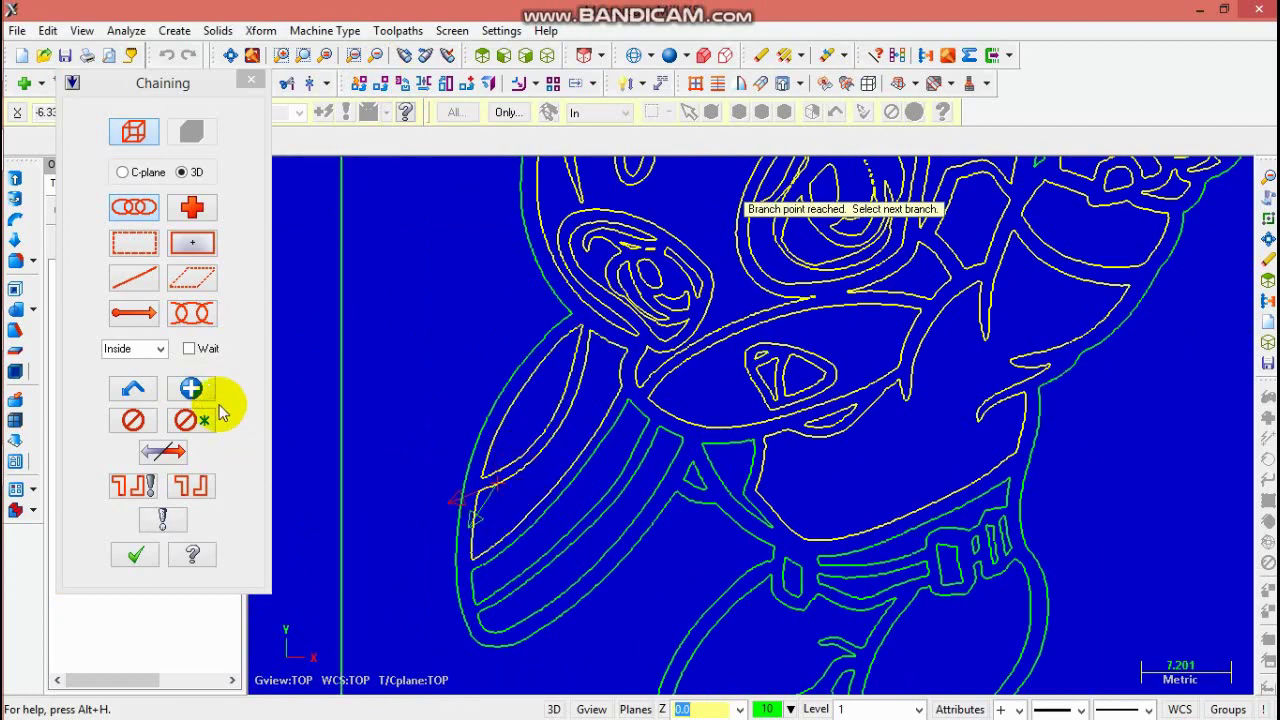
pyautogui.click(190, 390)
# - Chain the two remaining long strips of the lowered arm, ending each chain at its branch point
pyautogui.click(516, 540)
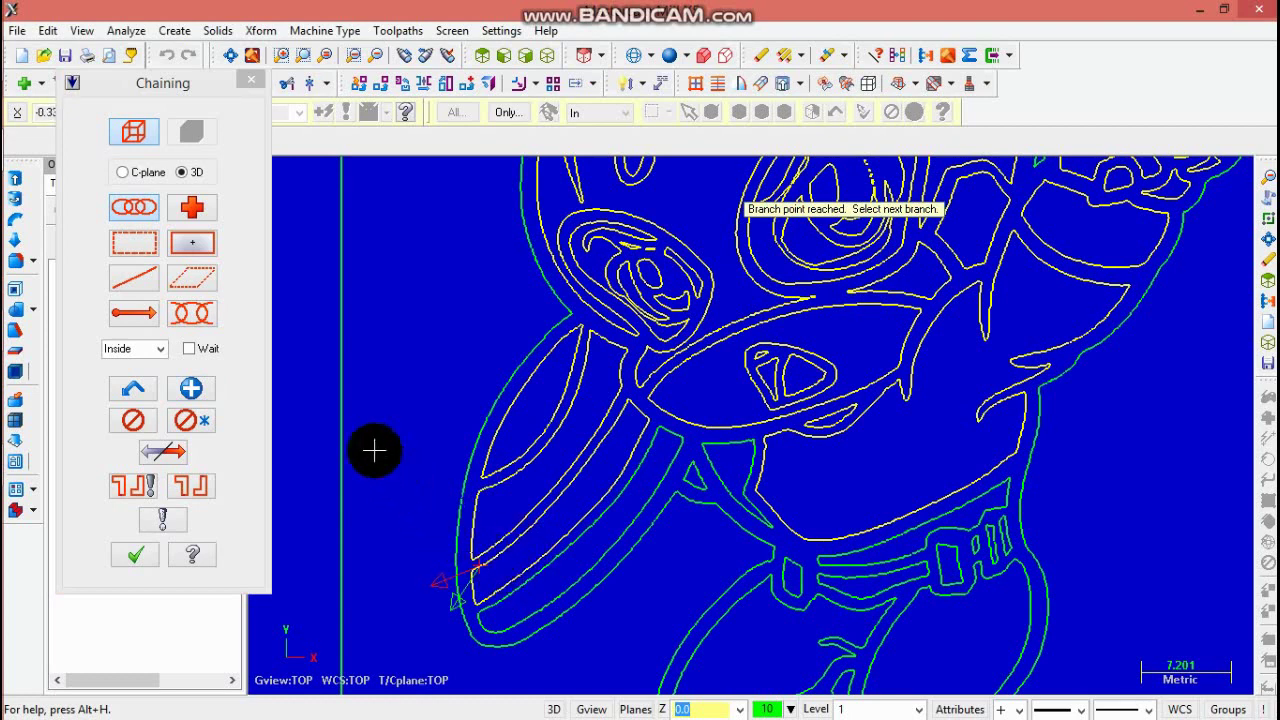
pyautogui.click(193, 390)
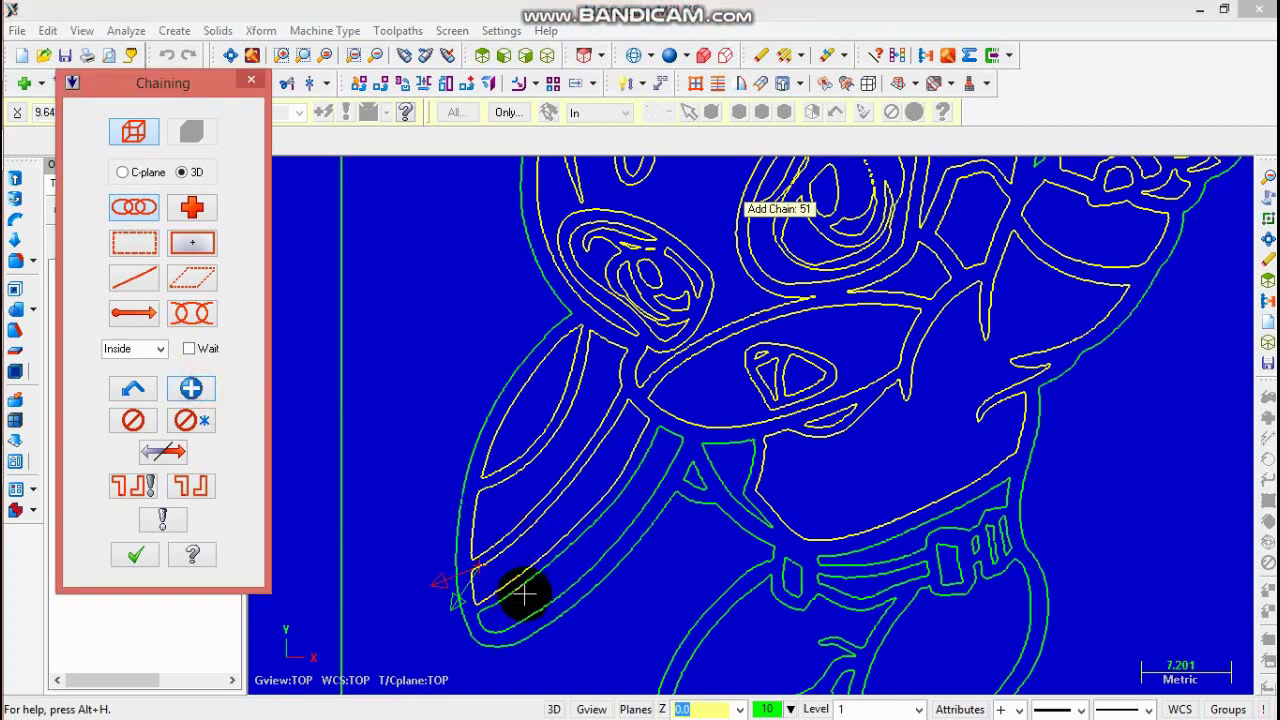
pyautogui.click(524, 588)
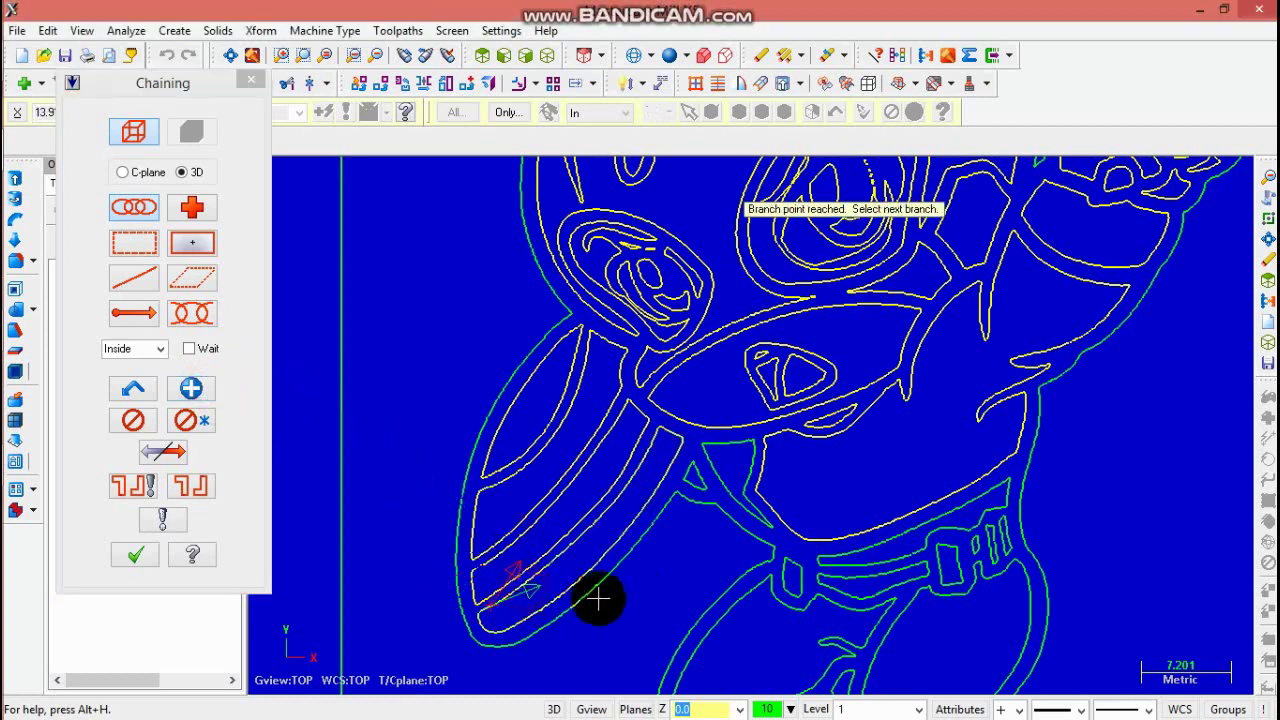
pyautogui.click(190, 388)
# - Chain the small triangle beside the arm and the tapered shape along the torso, ending the latter's chain at its branch point
pyautogui.click(699, 485)
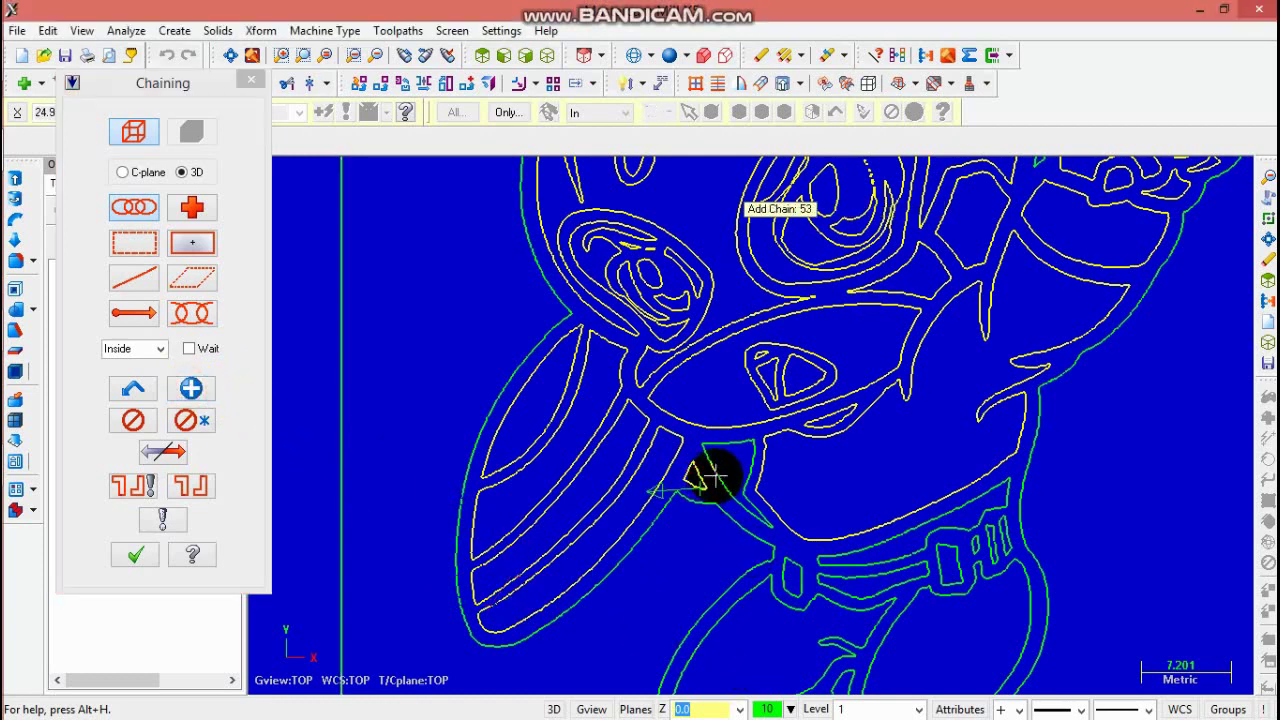
pyautogui.click(719, 476)
pyautogui.click(787, 573)
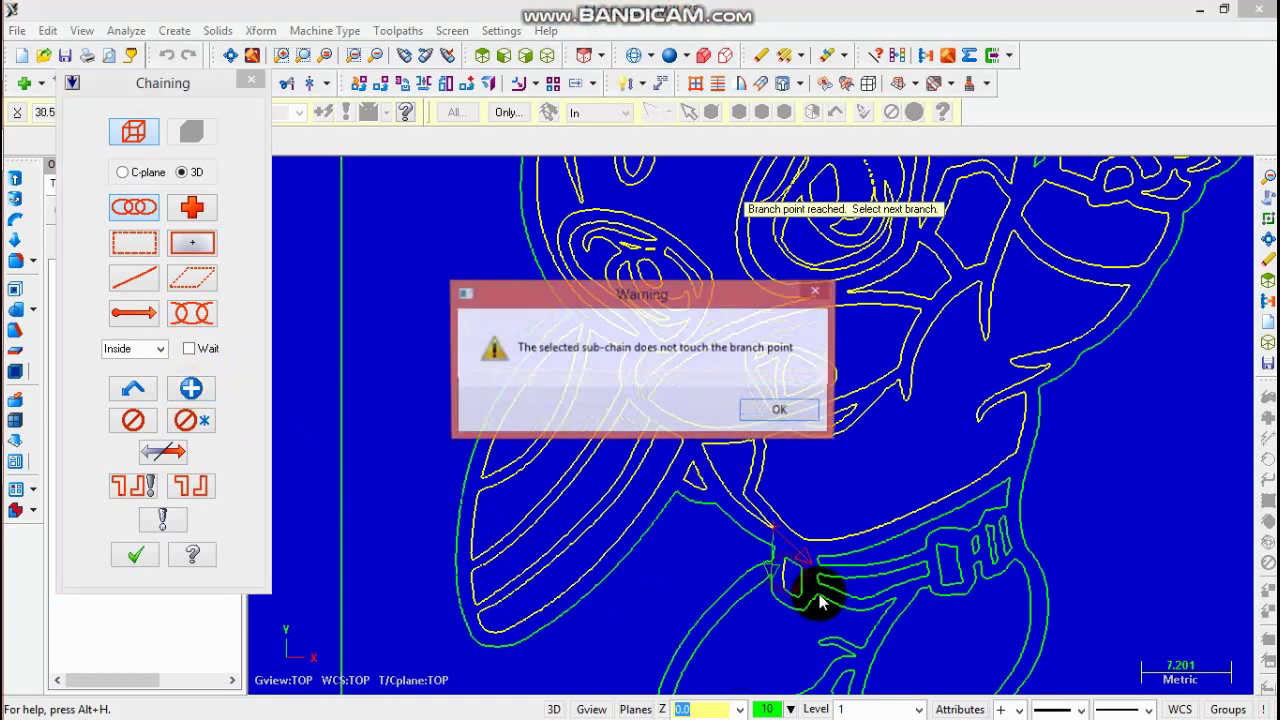
pyautogui.click(780, 409)
pyautogui.click(209, 392)
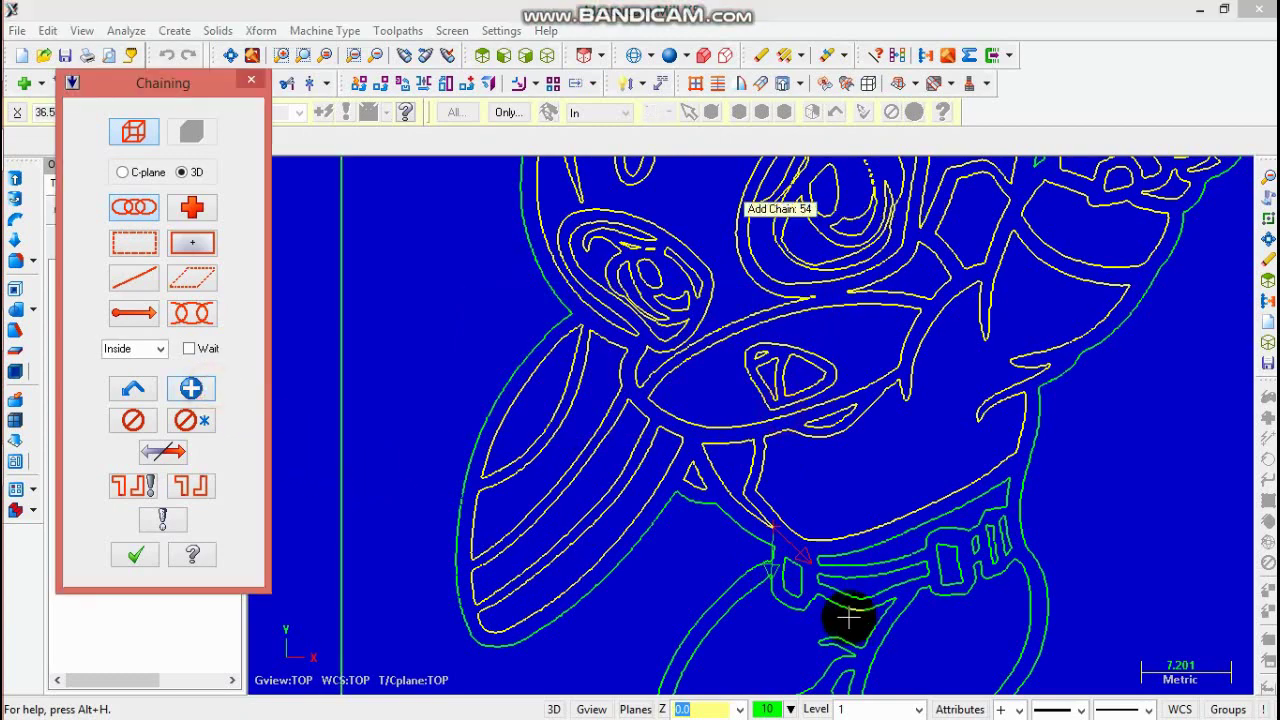
# - Chain the small closed contour at the belt's left end and the upper belt band, ending the band's chain at its branch point
pyautogui.click(803, 581)
pyautogui.scroll(2, 869, 550)
pyautogui.scroll(1, 869, 550)
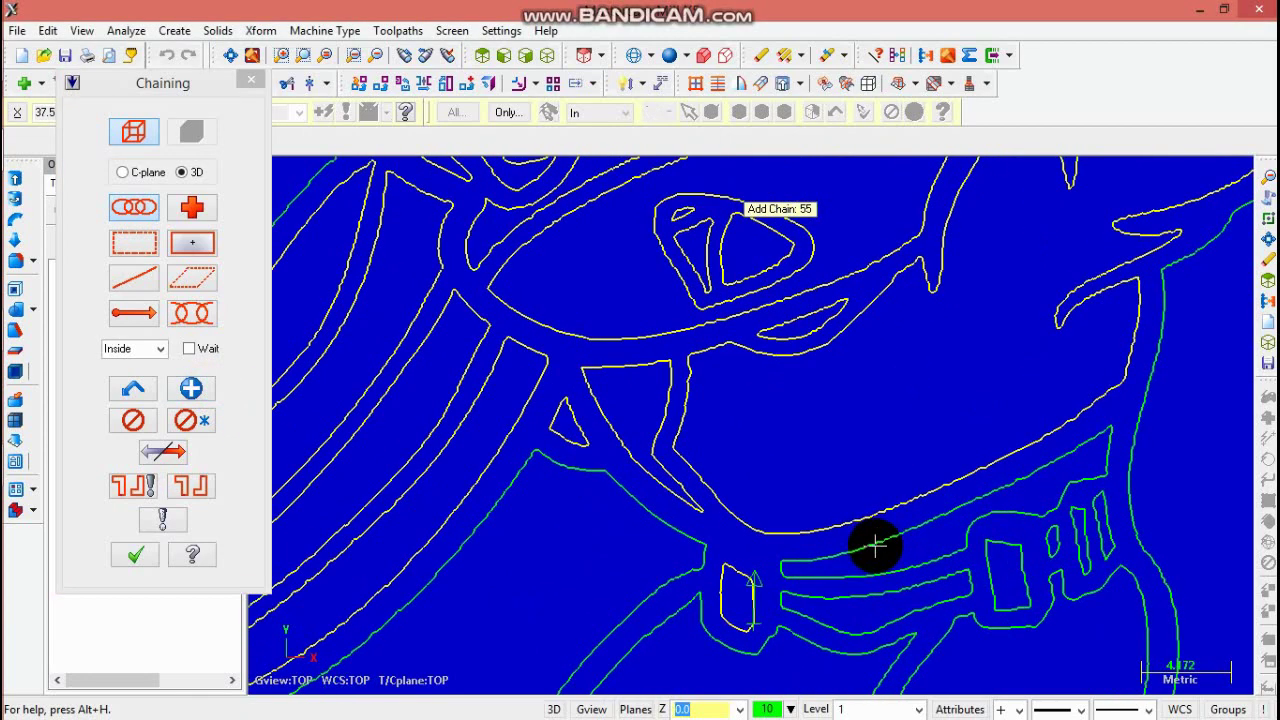
pyautogui.click(885, 575)
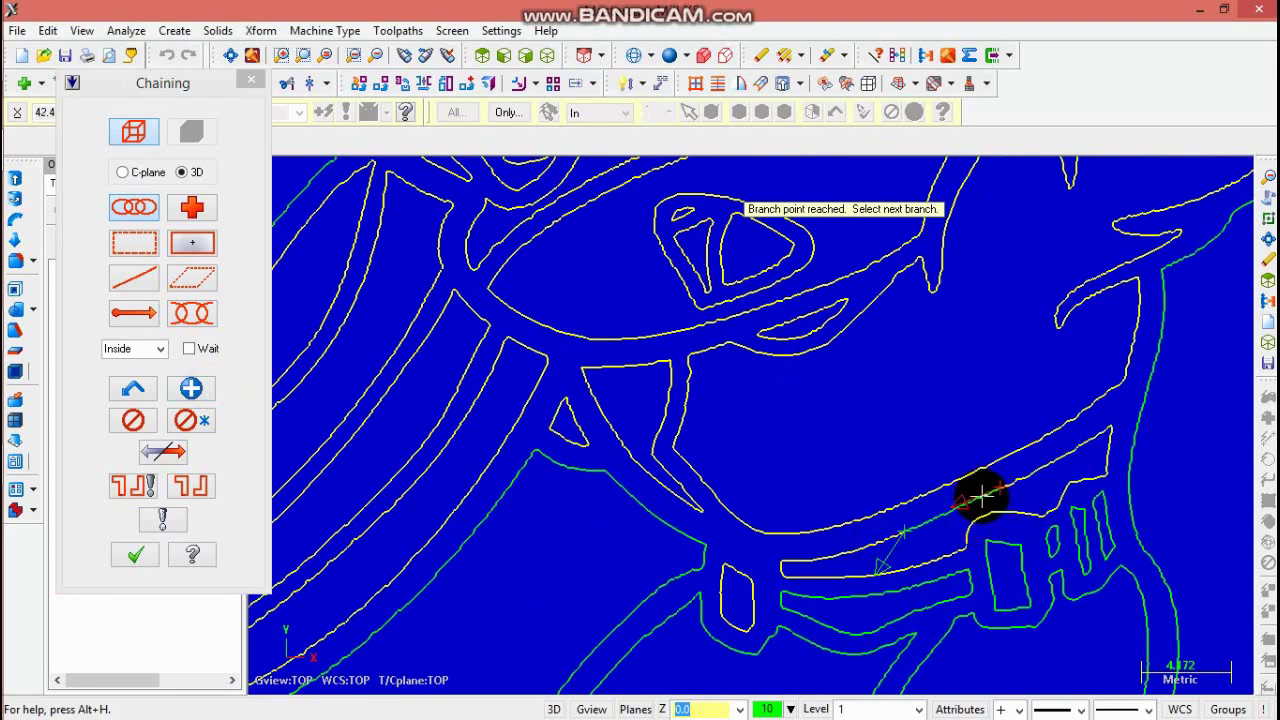
pyautogui.click(920, 528)
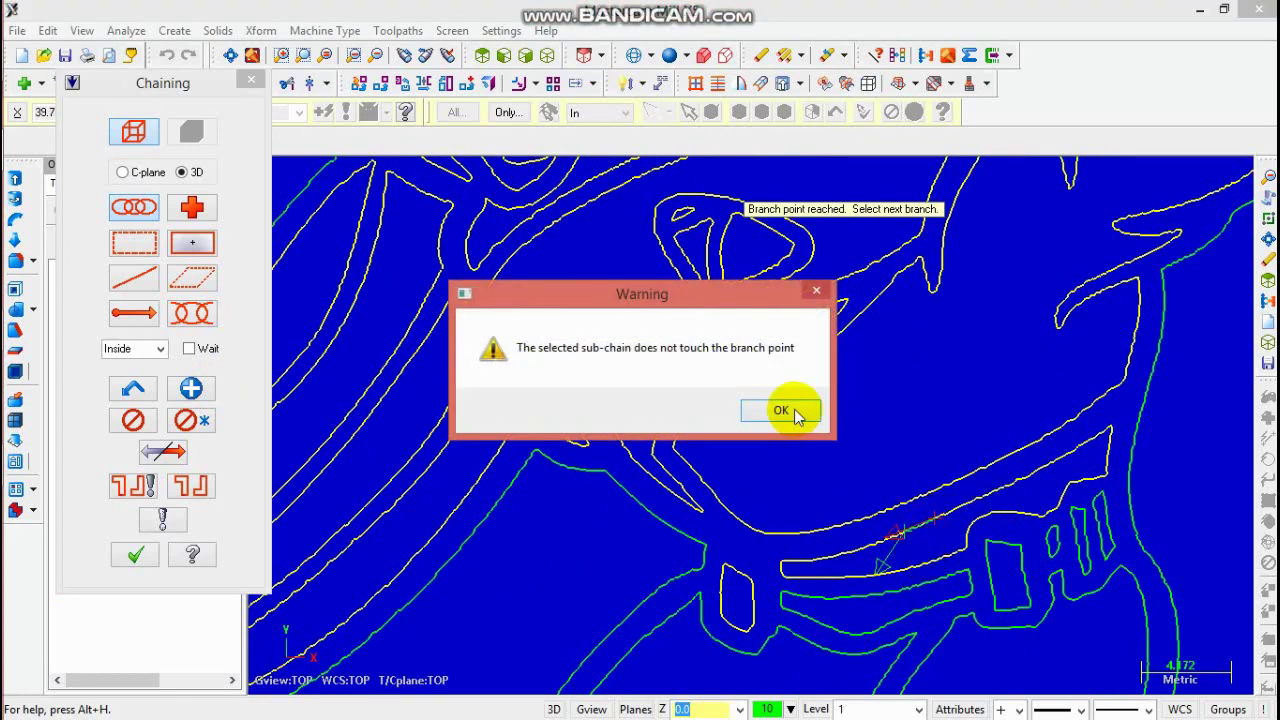
pyautogui.click(781, 410)
pyautogui.scroll(4, 940, 540)
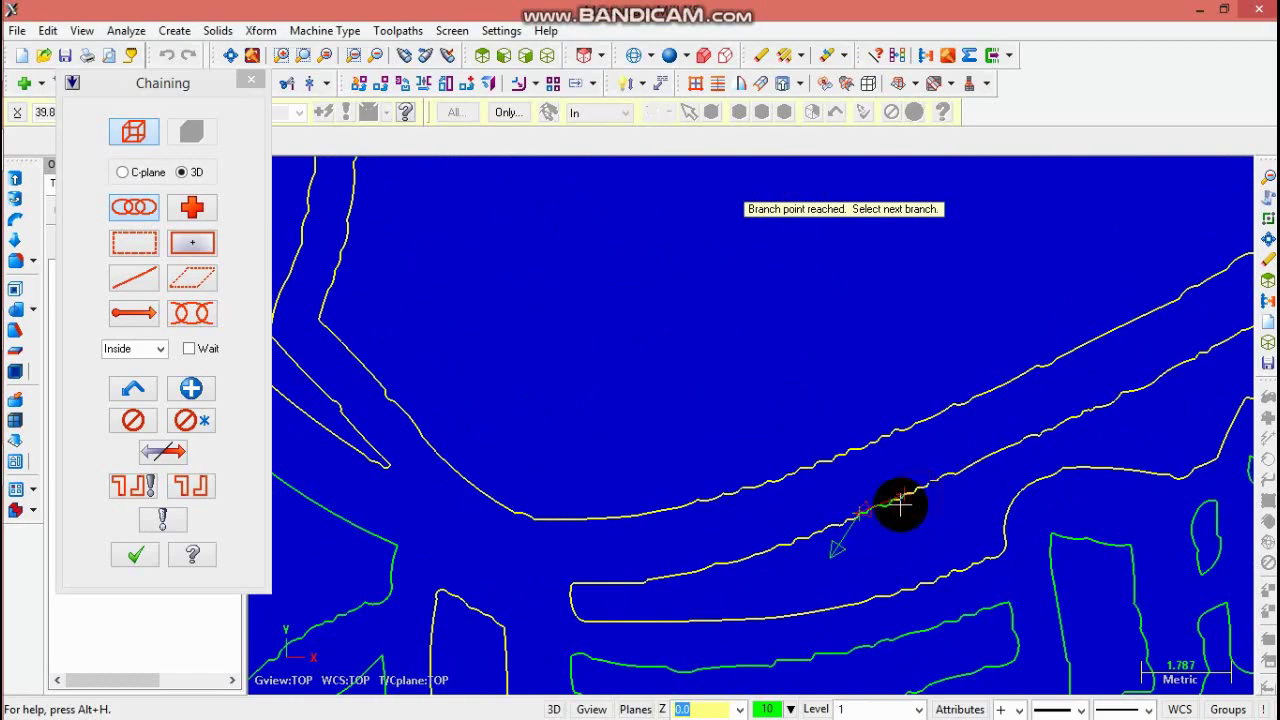
pyautogui.scroll(-6, 880, 520)
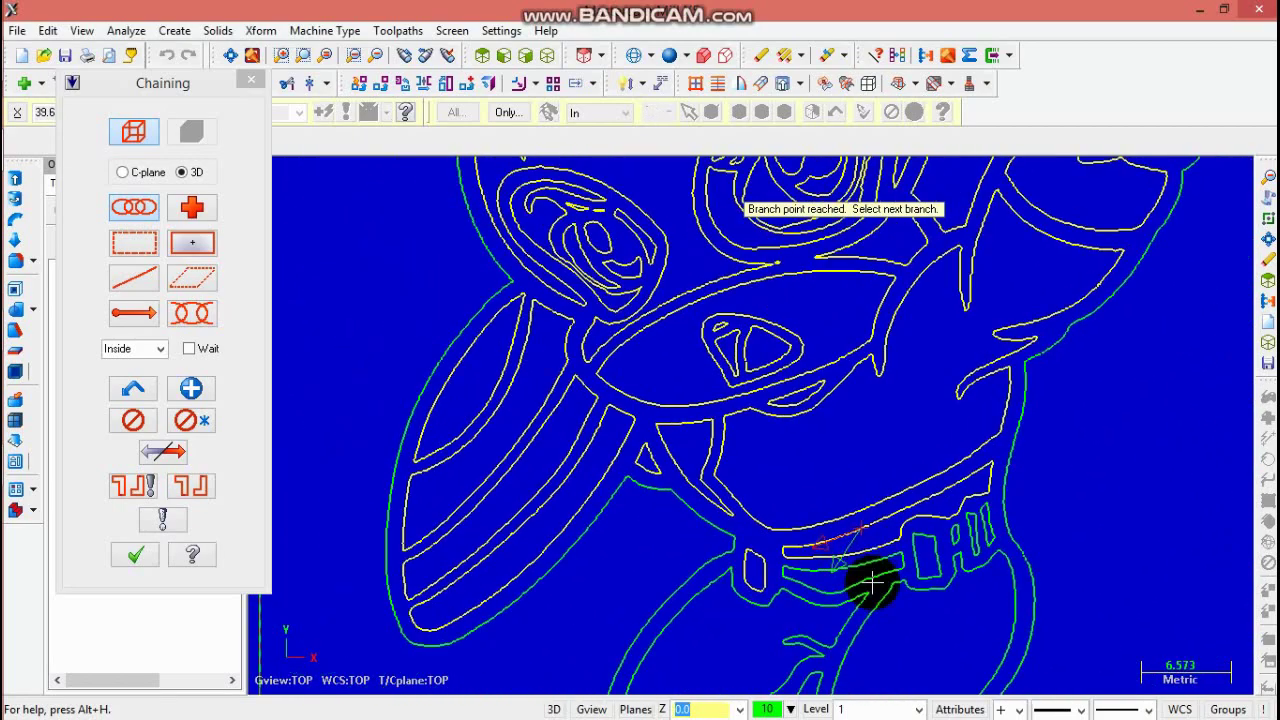
pyautogui.click(191, 389)
# - Add the rectangular buckle, the three small contours beside it and the lower belt band as chains
pyautogui.scroll(3, 949, 614)
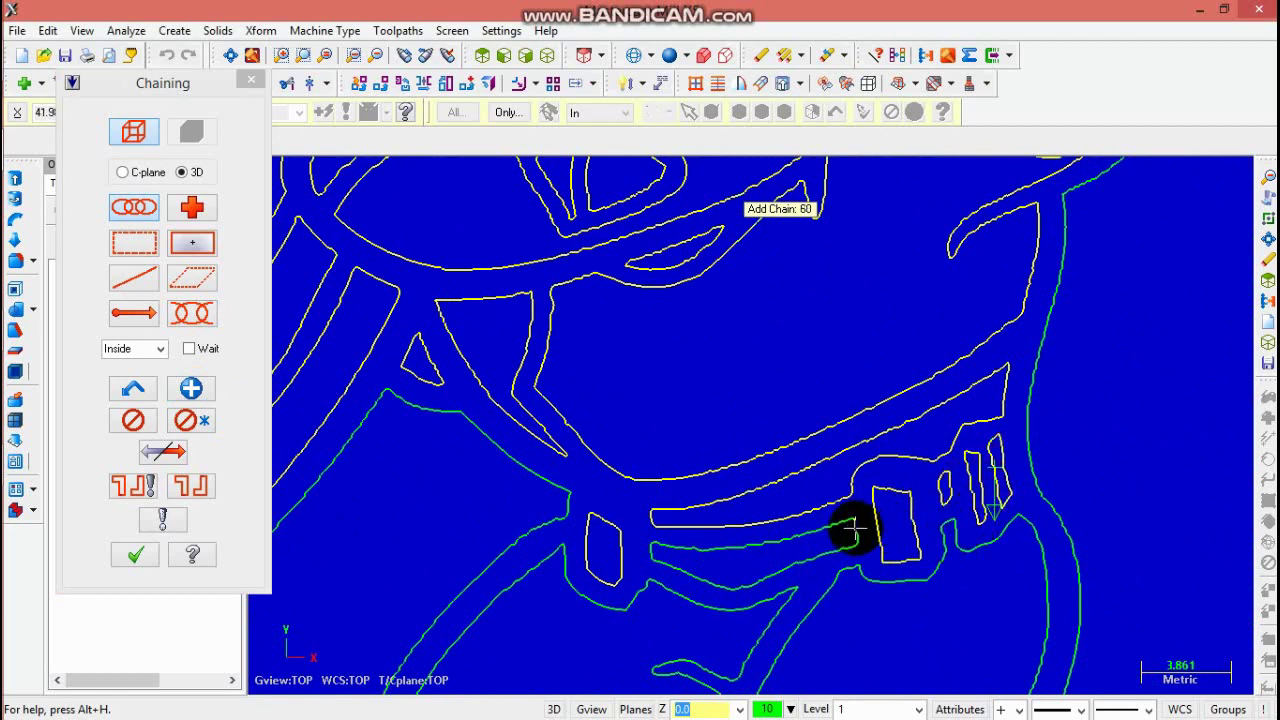
pyautogui.scroll(-3, 665, 592)
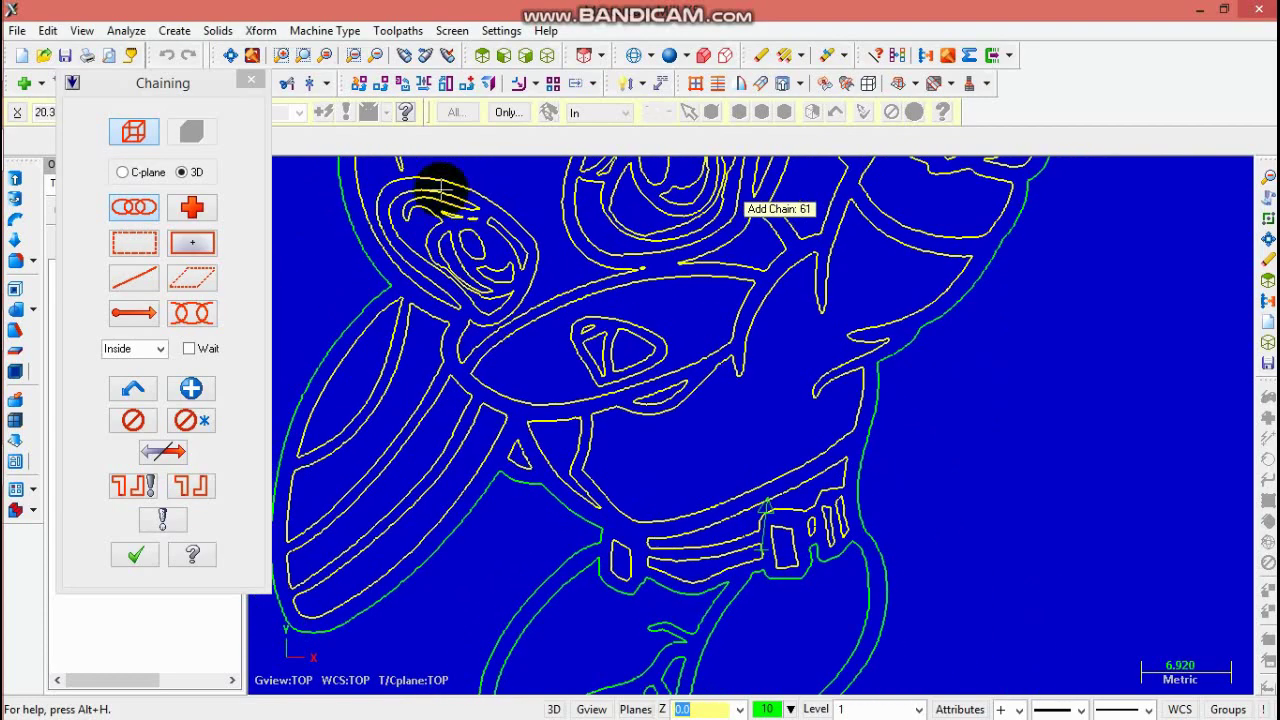
# - Chain the left thigh outline, ending it at its branch point, and add the small triangle and the adjoining lower leg contour
pyautogui.click(380, 56)
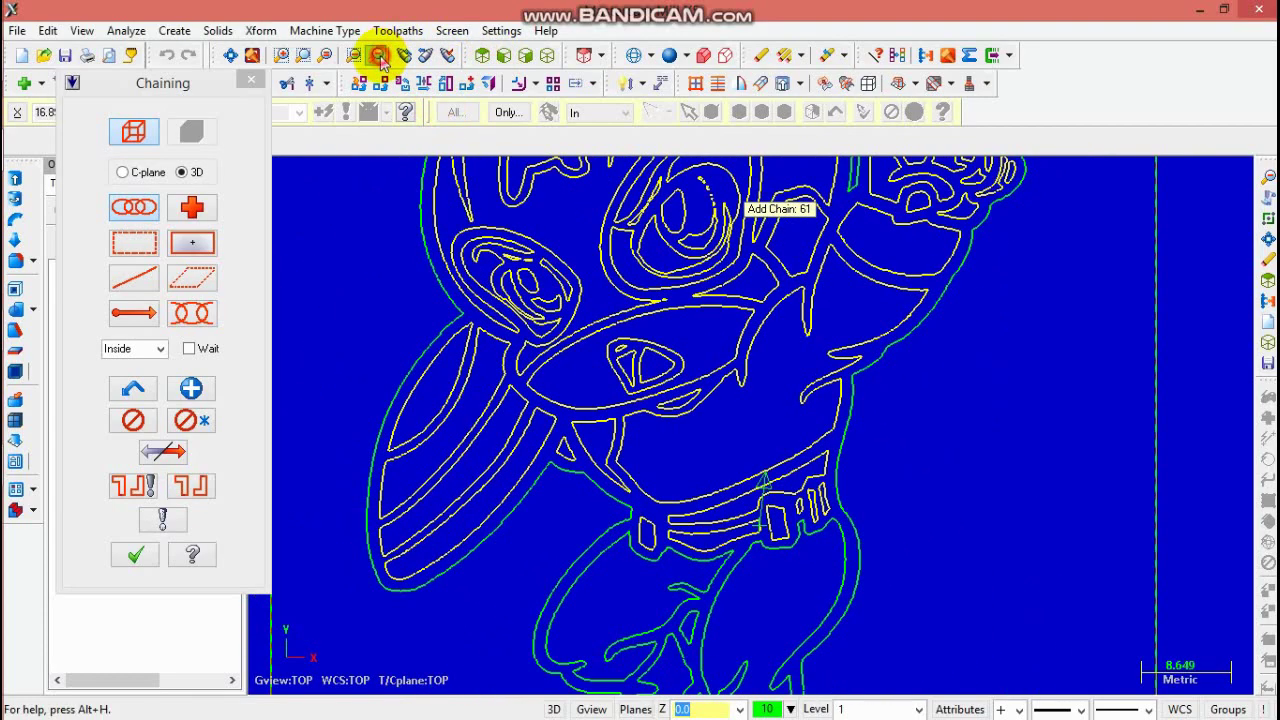
pyautogui.click(380, 56)
pyautogui.click(380, 56)
pyautogui.scroll(4, 650, 525)
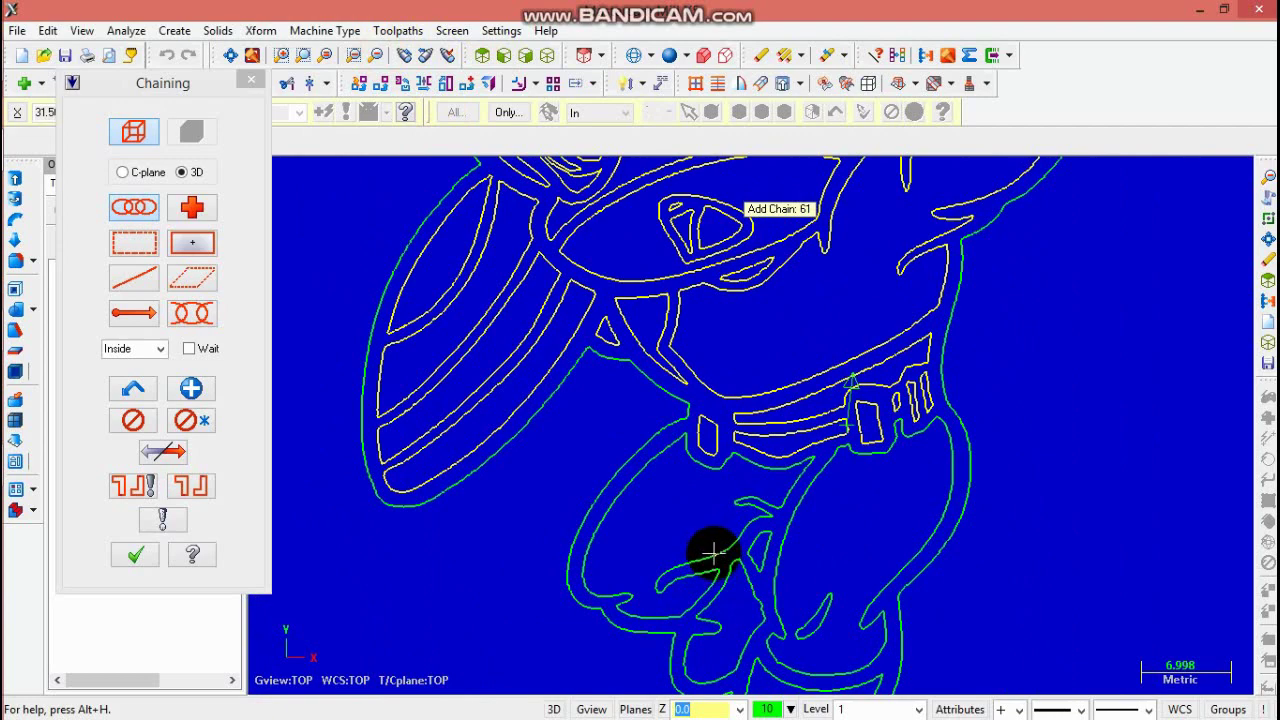
pyautogui.click(714, 552)
pyautogui.scroll(4, 659, 607)
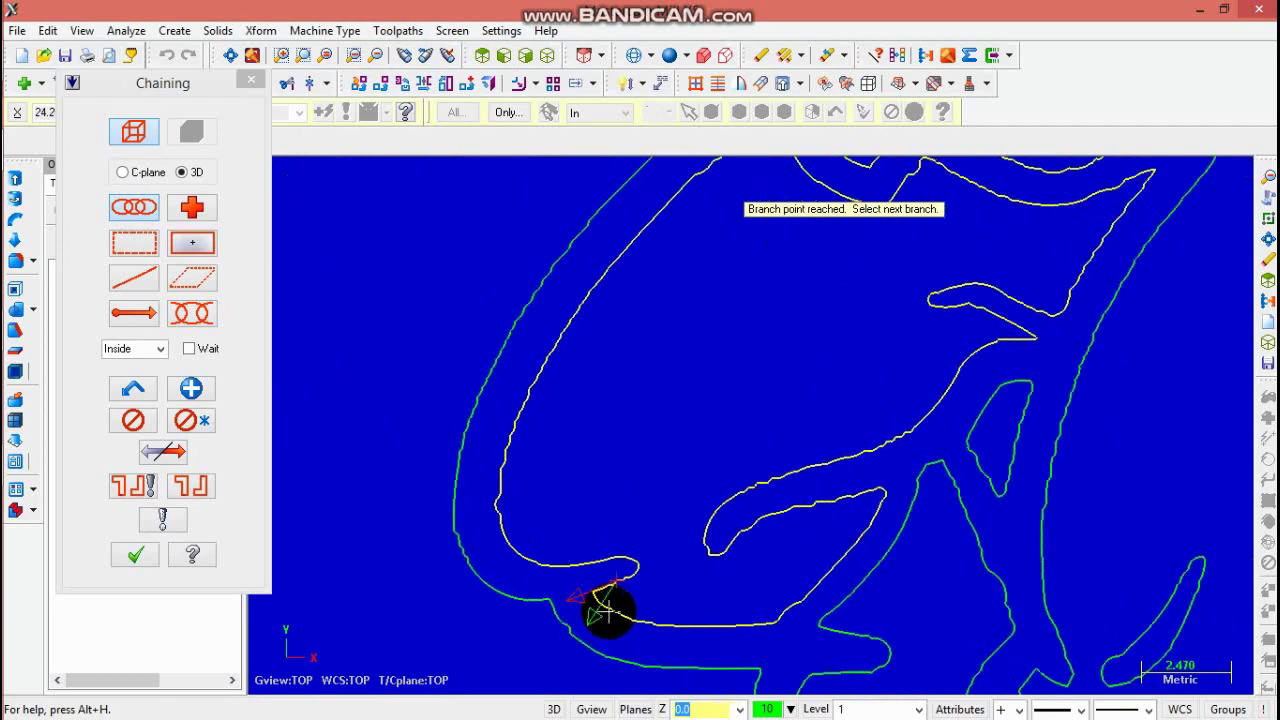
pyautogui.scroll(-5, 660, 607)
pyautogui.click(191, 388)
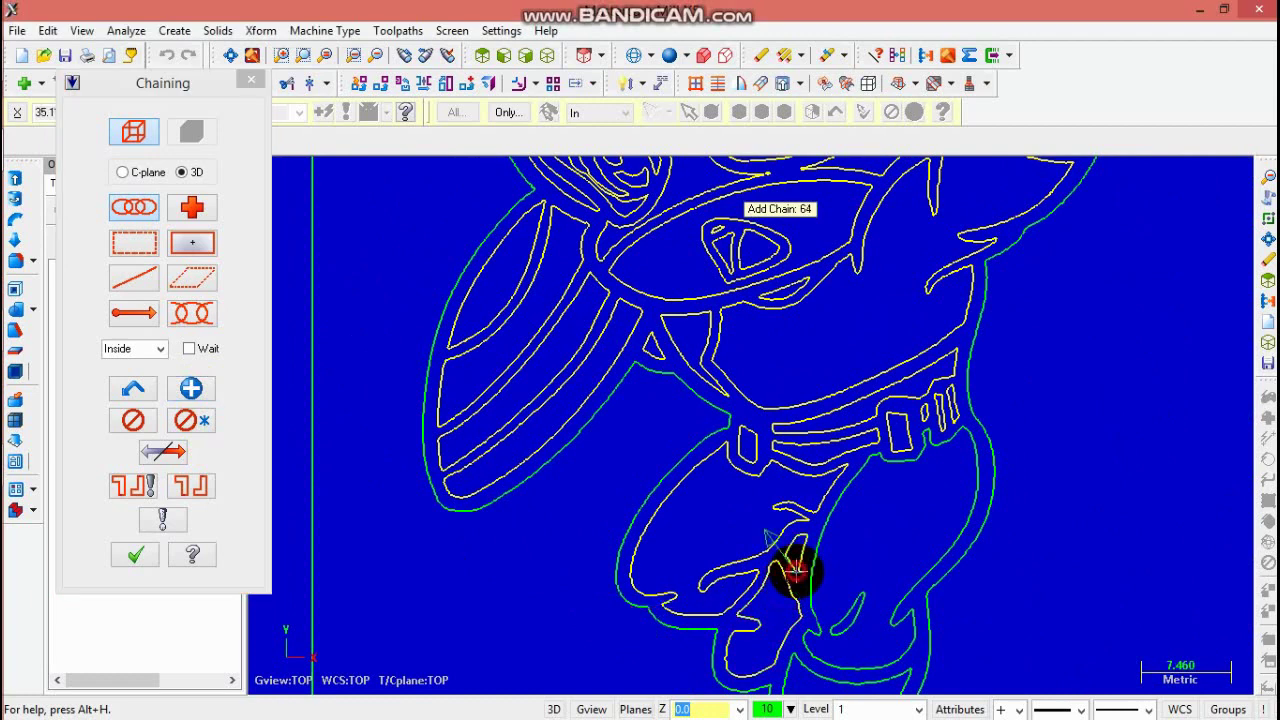
# - Chain the right thigh outline, ending it at its branch point, and add the curved sliver near the knee
pyautogui.click(822, 539)
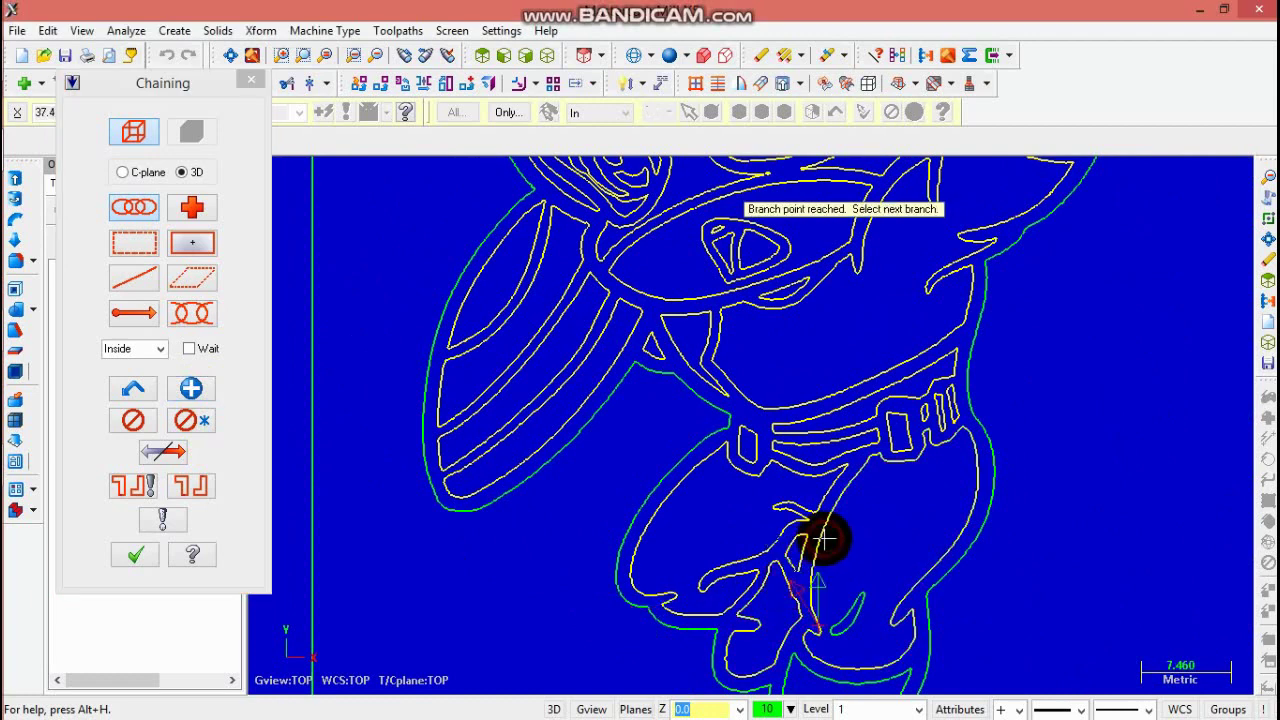
pyautogui.click(191, 388)
pyautogui.click(840, 625)
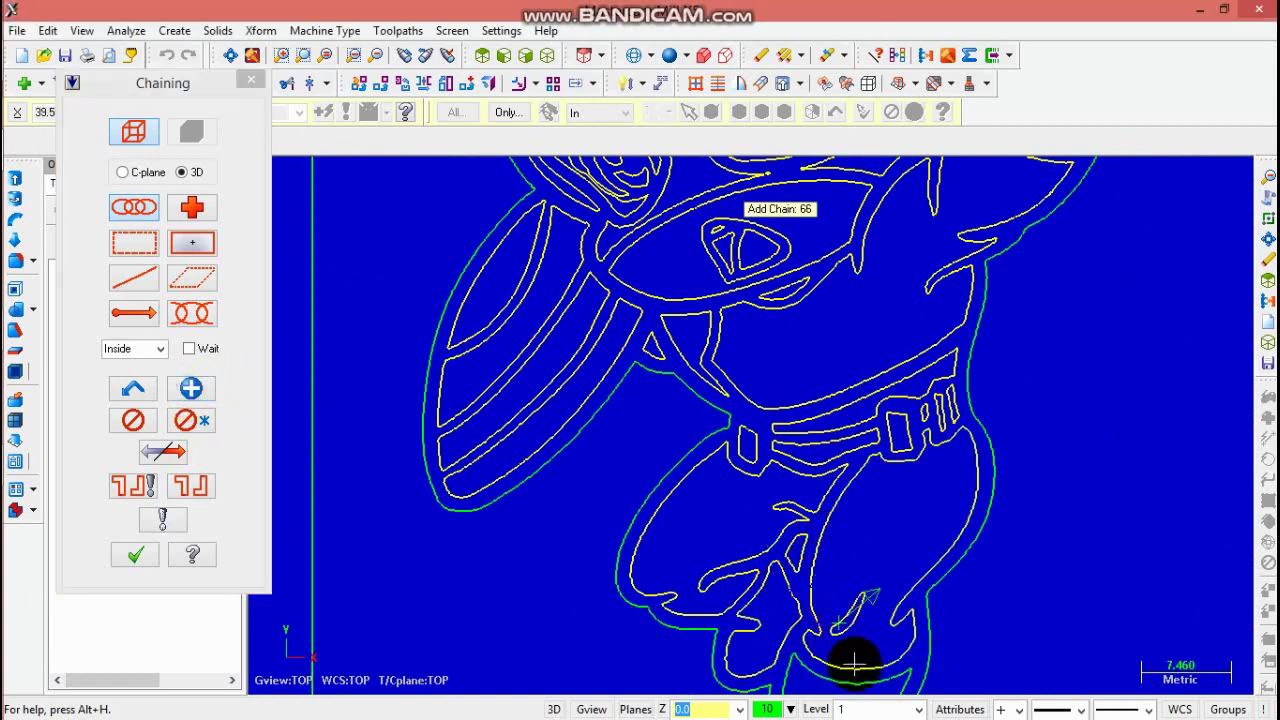
# - Add the boot contour as the last chain and accept the chain selection for the engraving toolpath
pyautogui.scroll(-3, 855, 660)
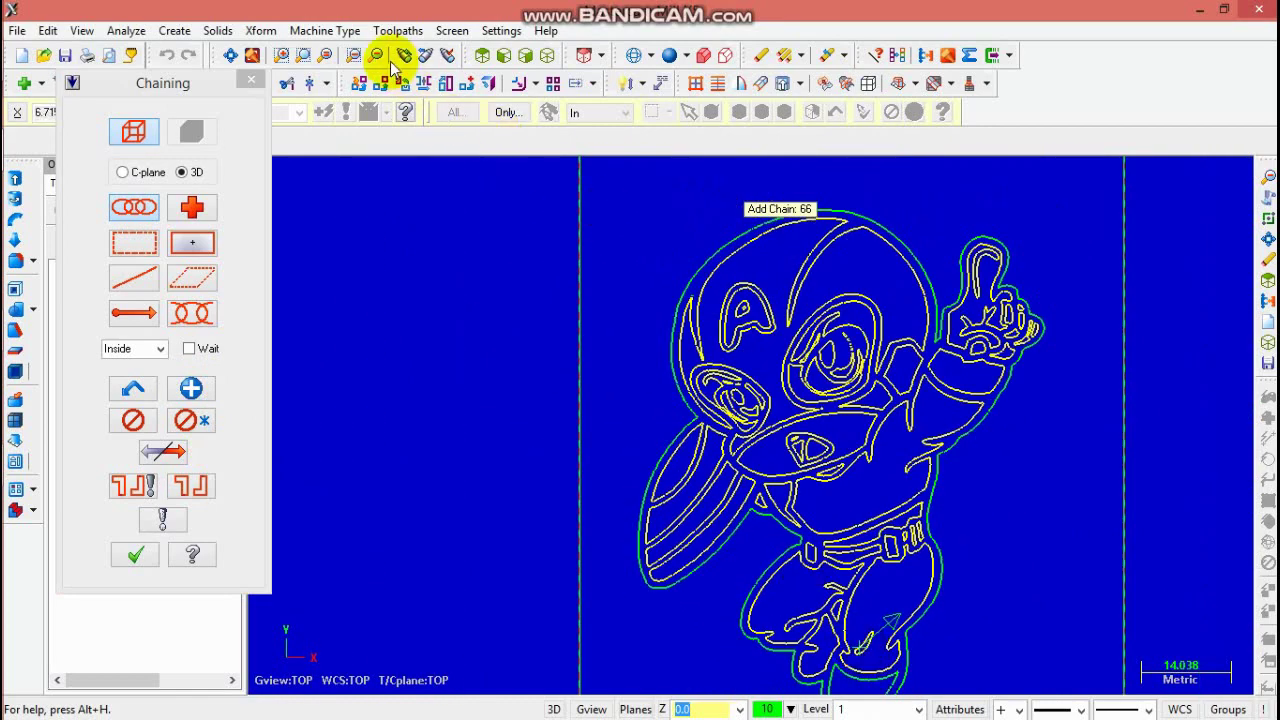
pyautogui.click(385, 60)
pyautogui.scroll(5, 814, 606)
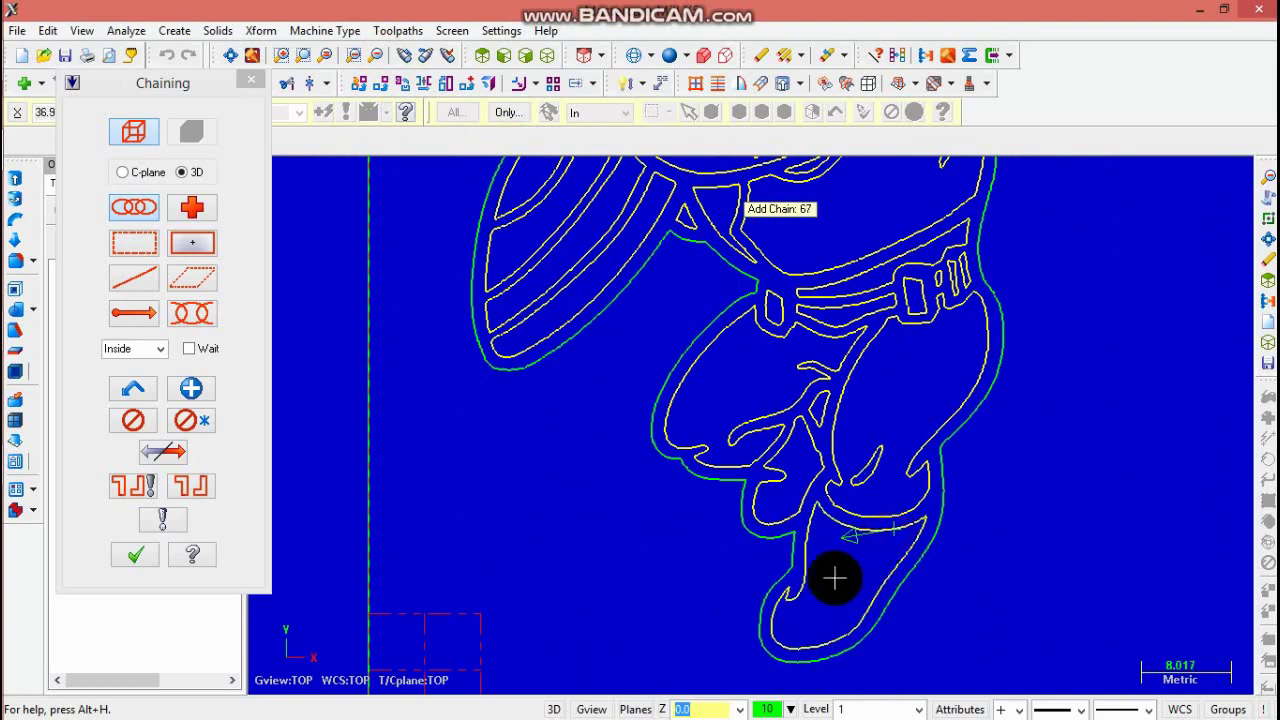
pyautogui.scroll(-3, 820, 565)
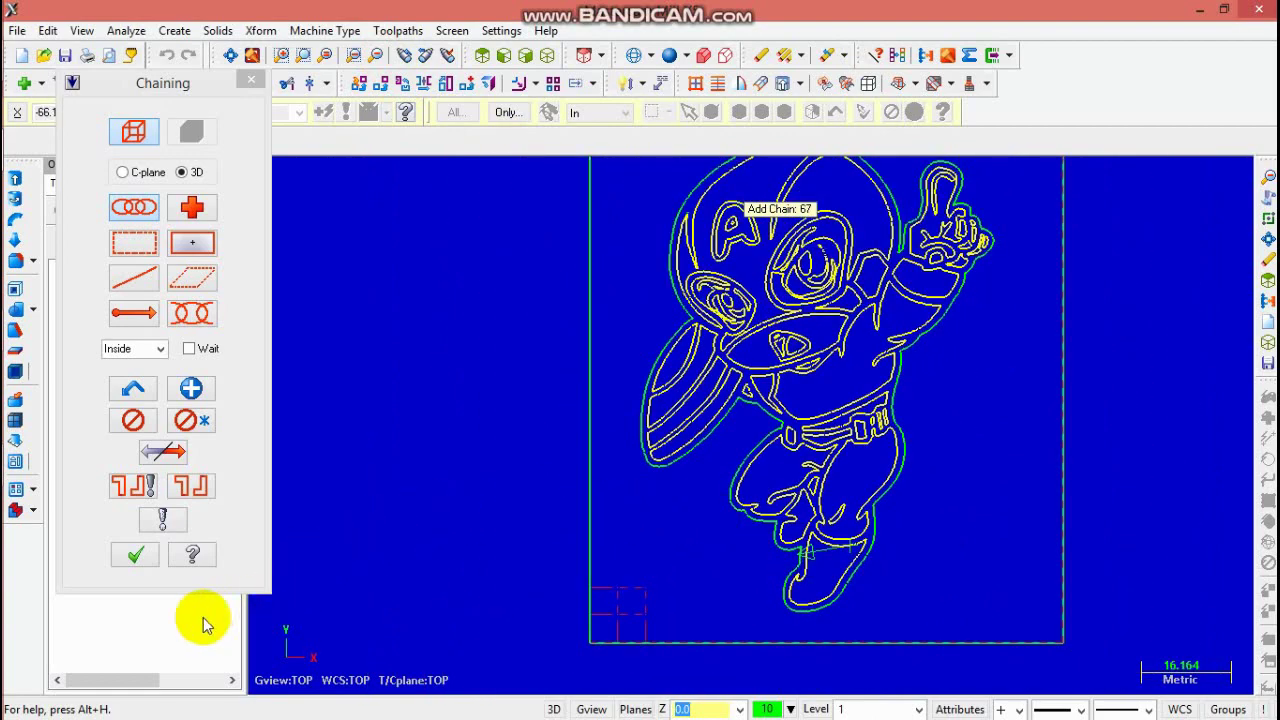
pyautogui.click(140, 558)
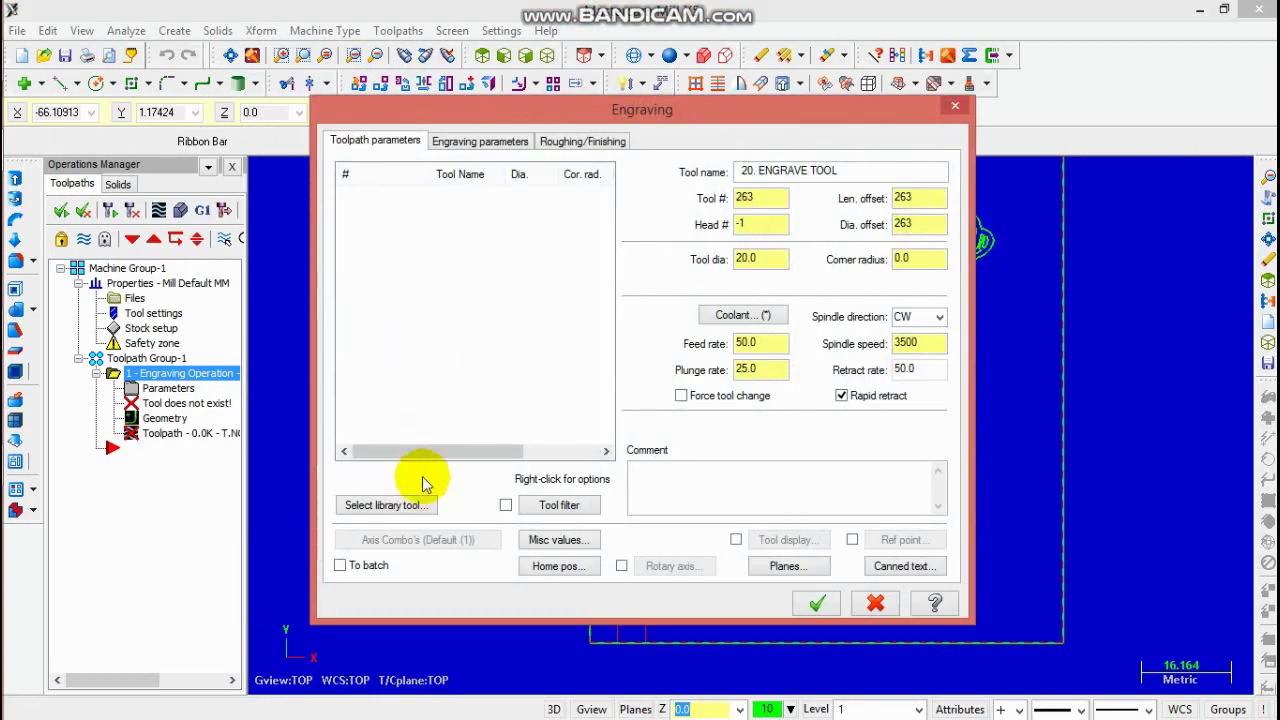
# - Select the 5 mm 30 degree engrave tool, number 260, from the tool library
pyautogui.click(408, 505)
pyautogui.click(355, 360)
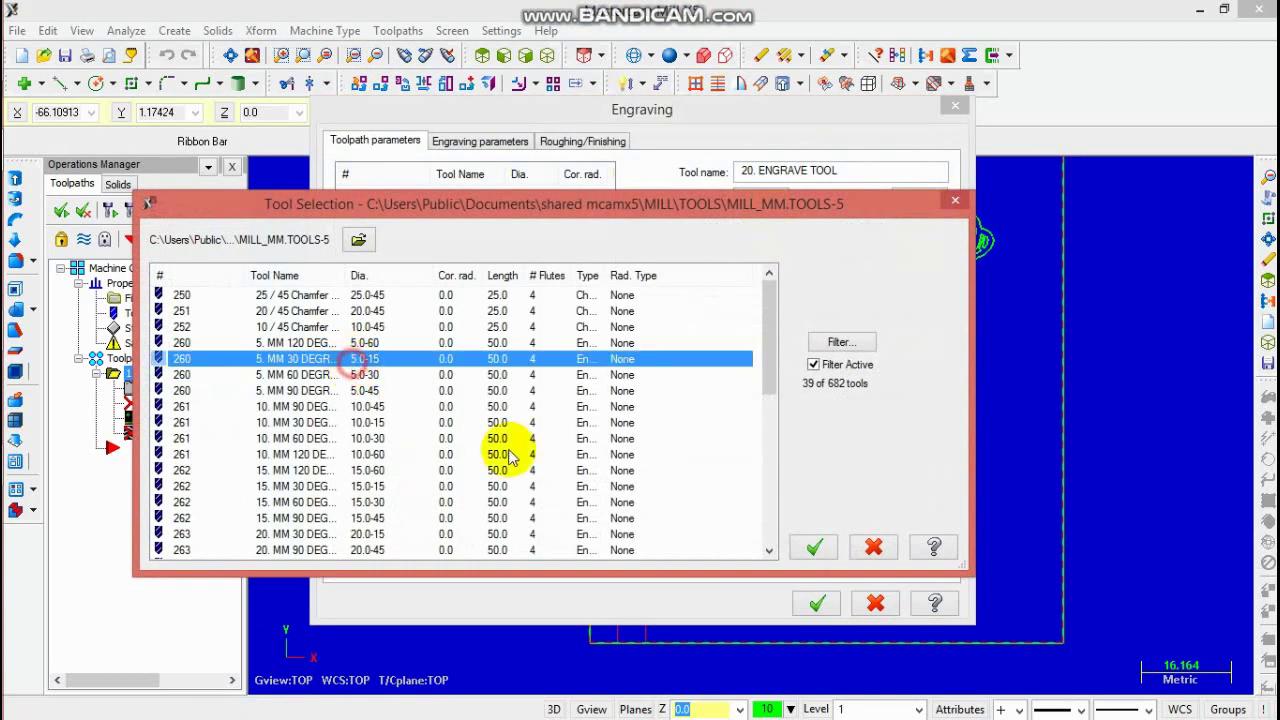
pyautogui.click(808, 550)
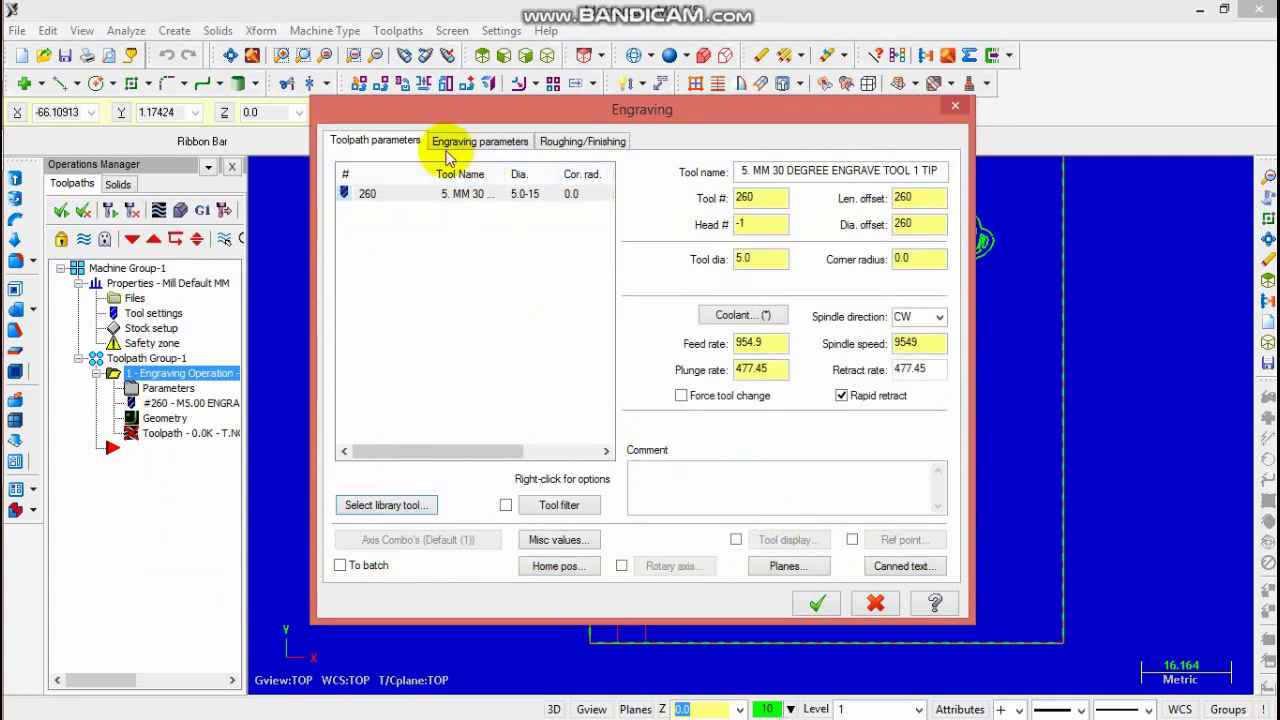
# - Set a negative incremental engraving depth and enable Rough together with First rough, then finish
pyautogui.click(452, 142)
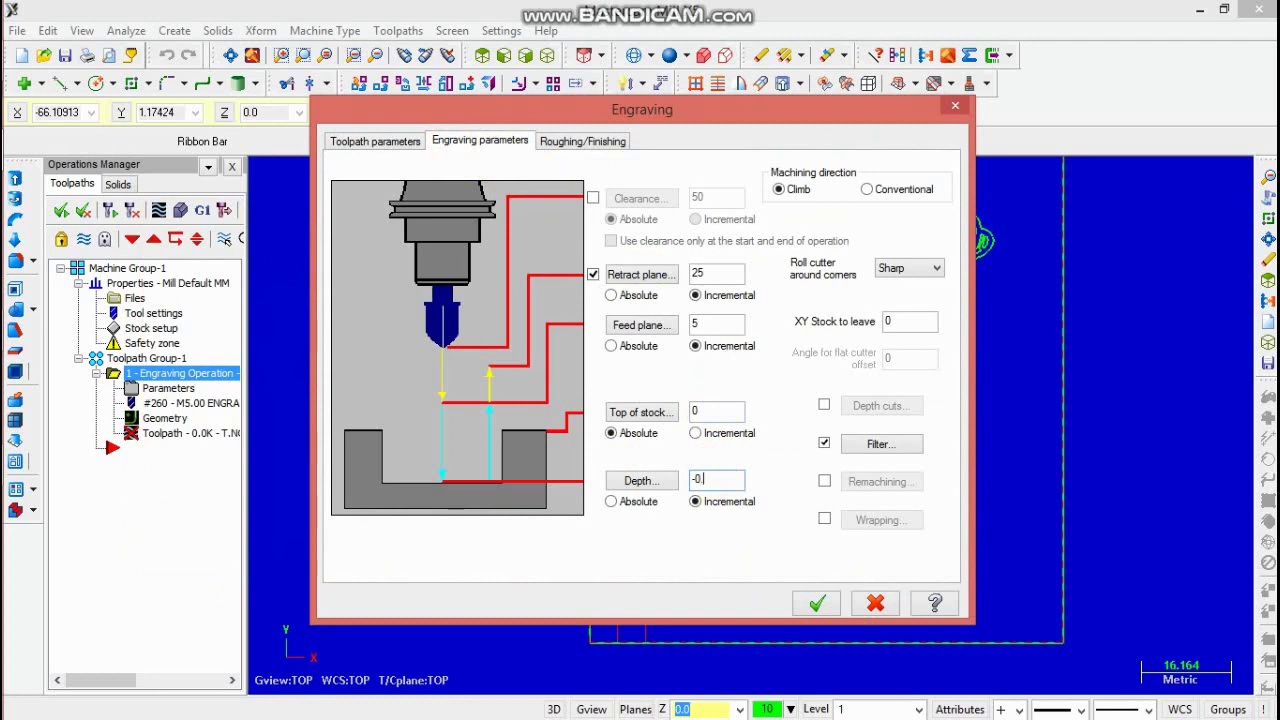
pyautogui.click(596, 142)
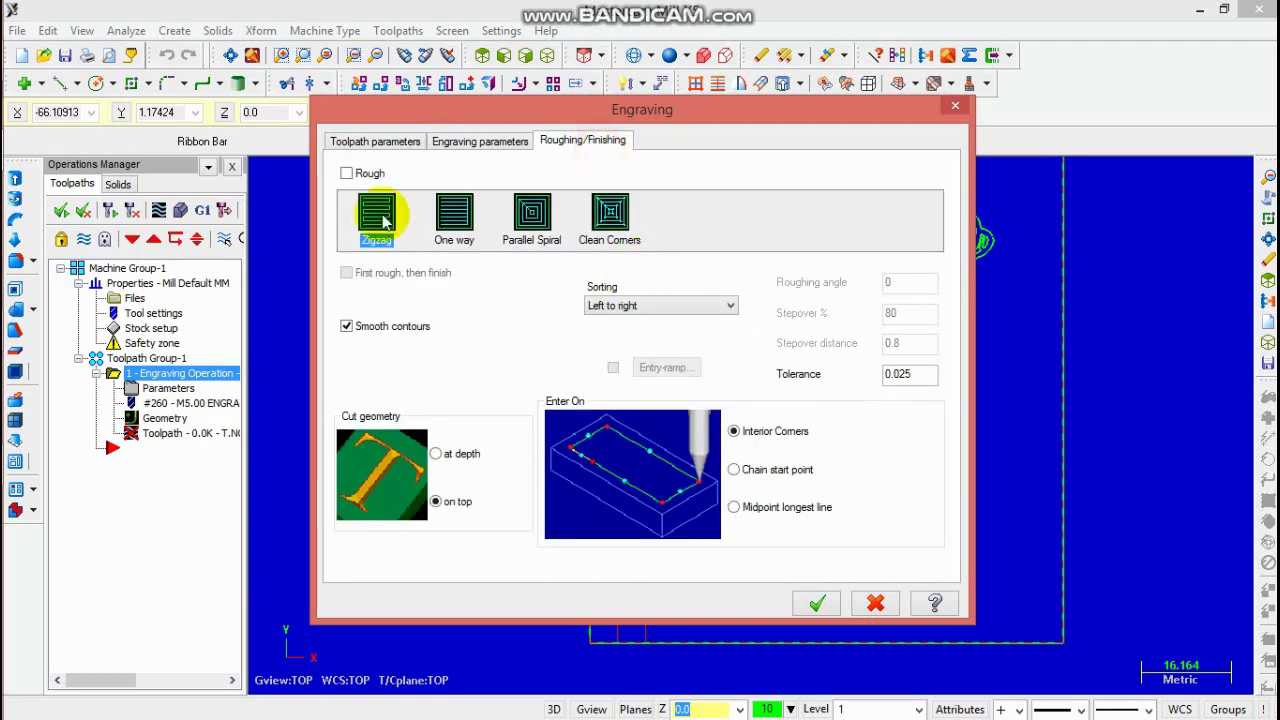
pyautogui.click(360, 172)
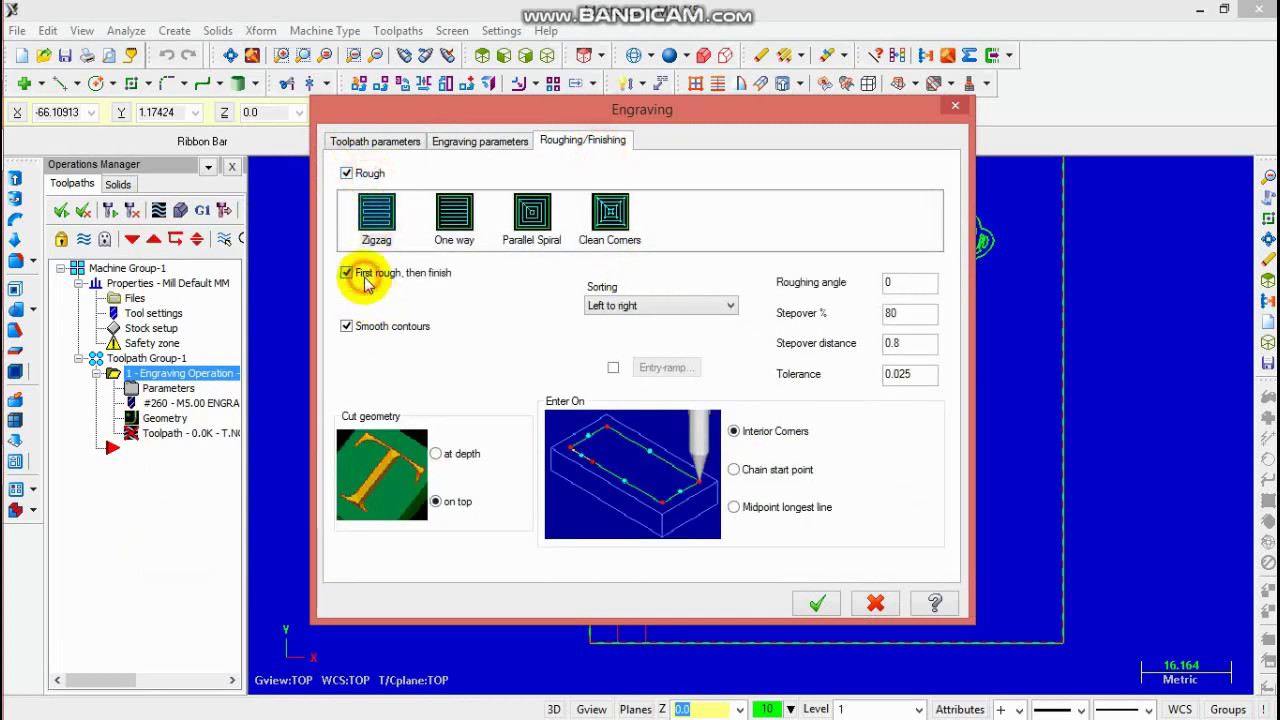
# - Redefine the engrave tool's tip diameter and accept the engraving parameters to generate the toolpath
pyautogui.click(366, 143)
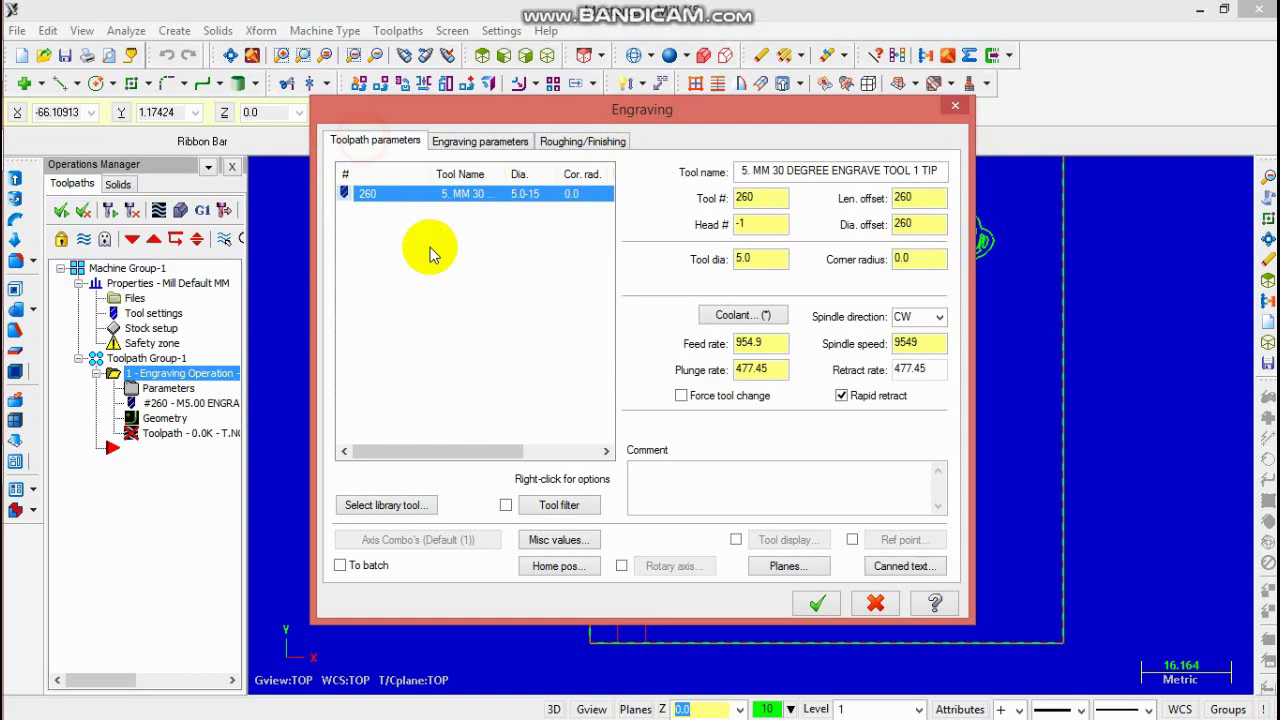
pyautogui.doubleClick(450, 194)
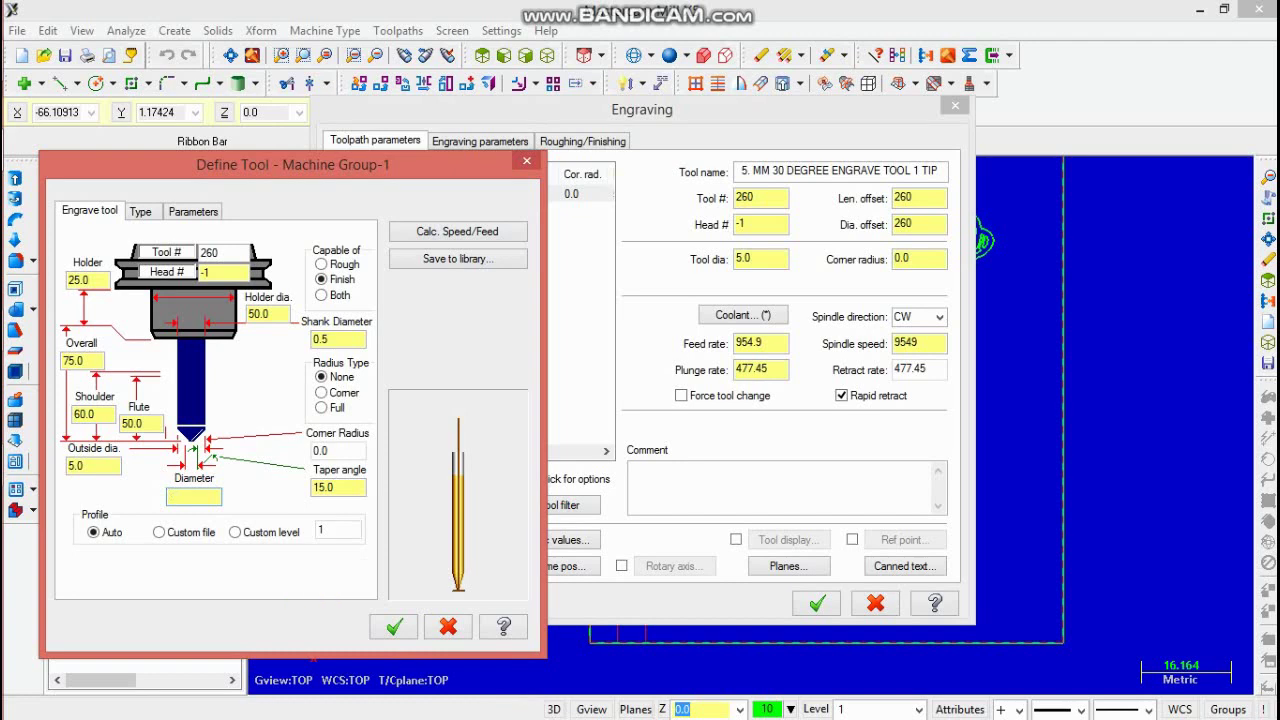
pyautogui.click(395, 628)
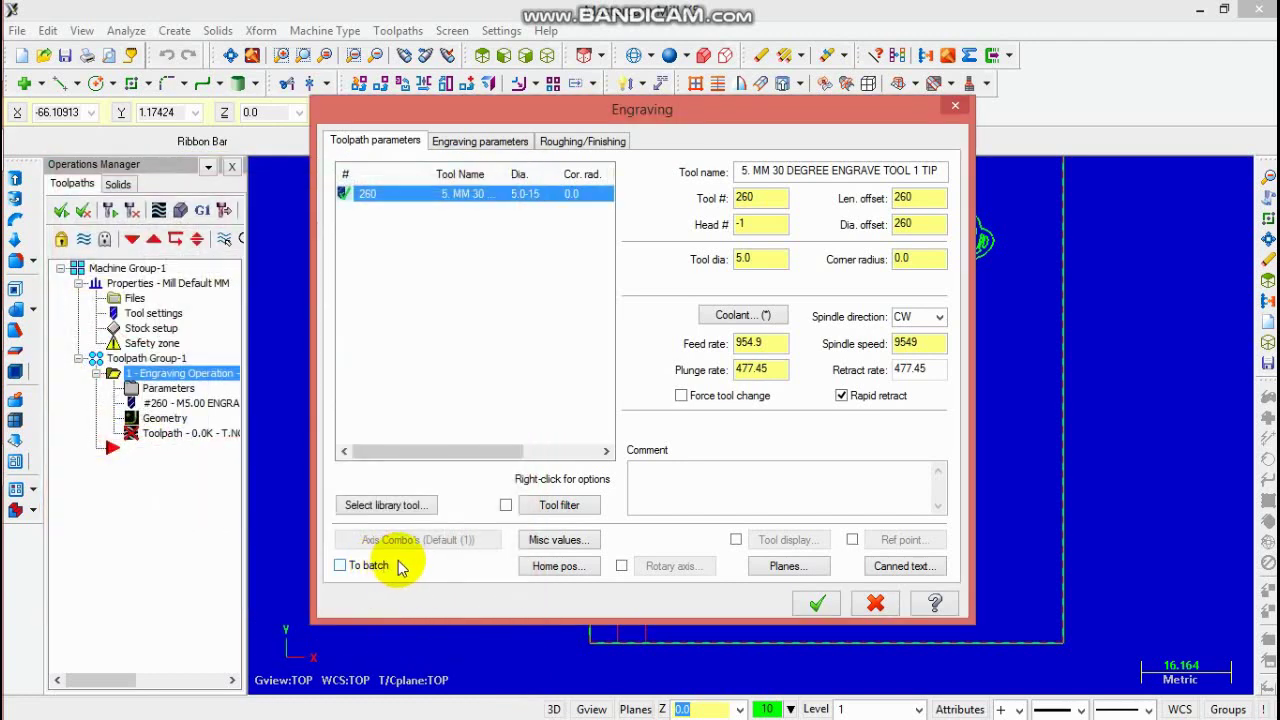
pyautogui.click(810, 603)
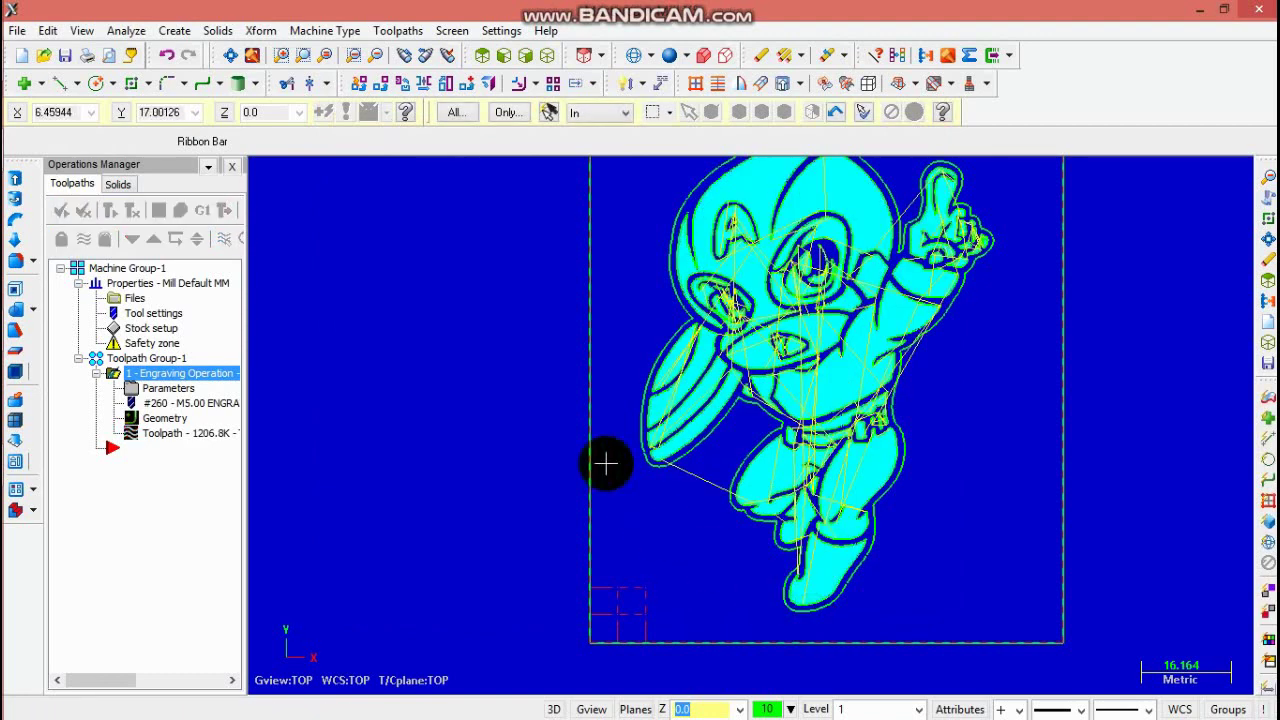
# - Set up a verification of the engraving operation in a fitted isometric view with the tool displayed, 100 moves per step and 10 per refresh
pyautogui.click(180, 210)
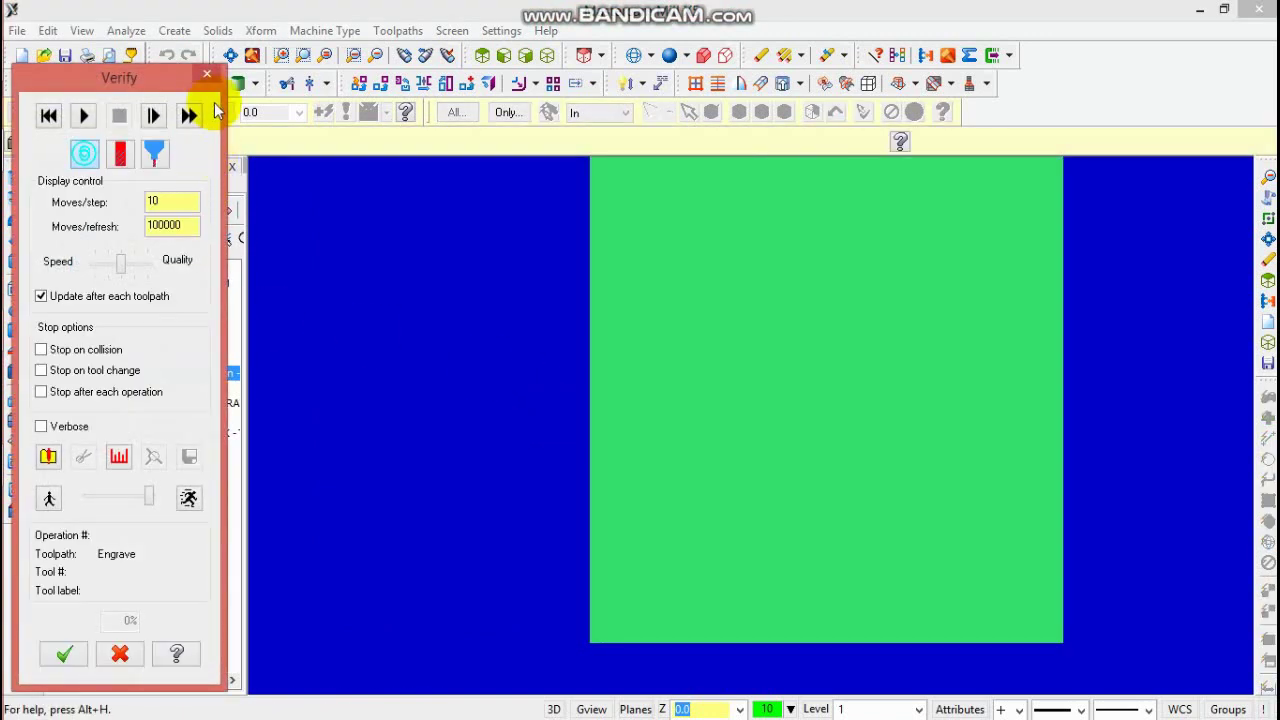
pyautogui.click(325, 55)
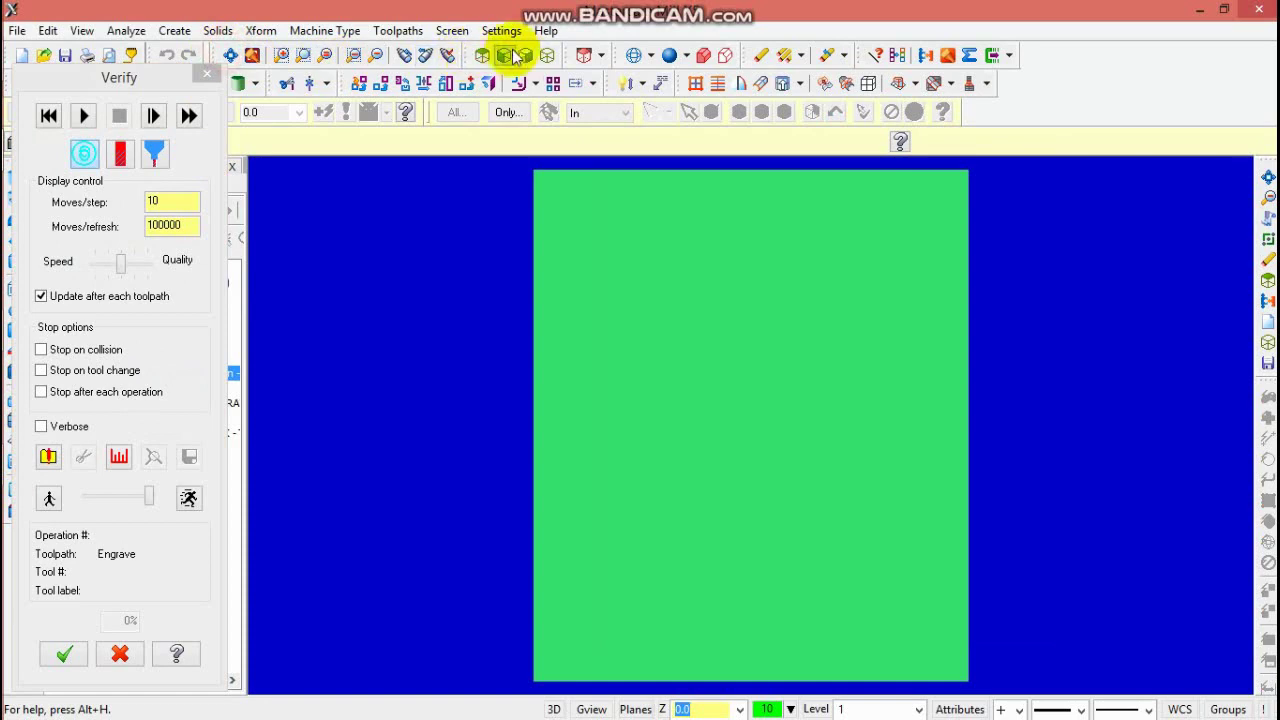
pyautogui.click(548, 55)
pyautogui.click(230, 56)
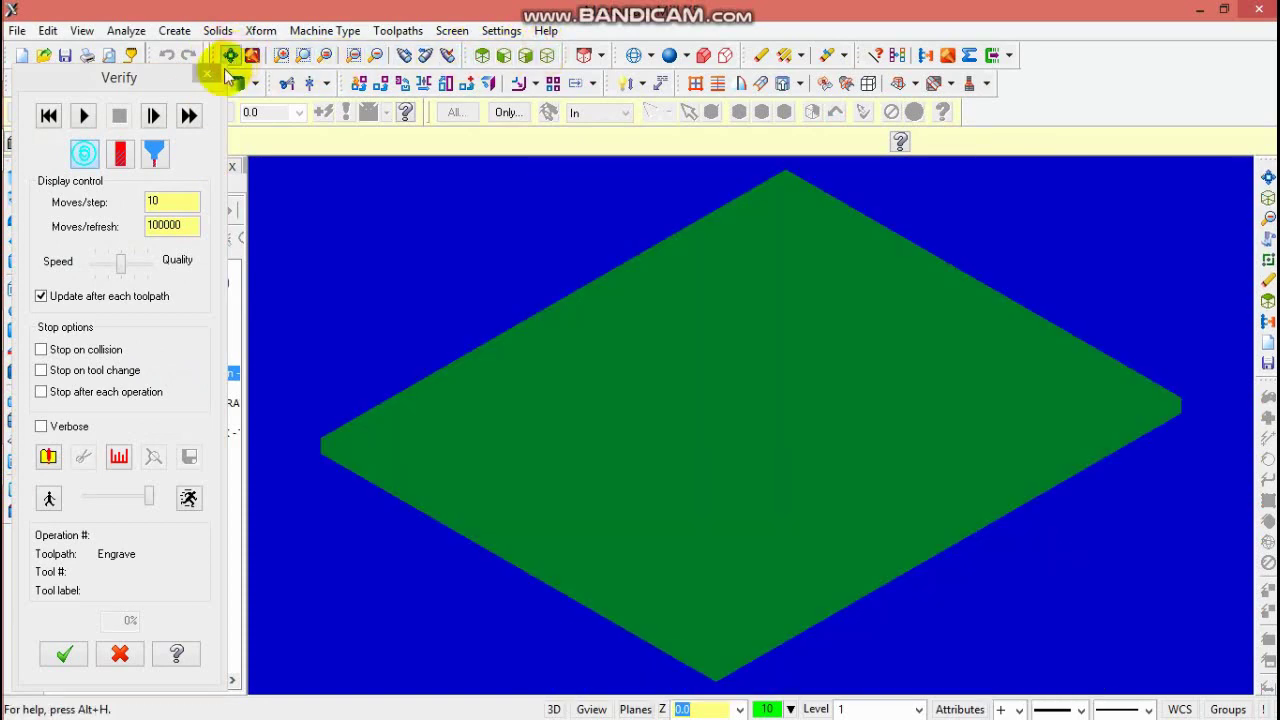
pyautogui.click(126, 158)
pyautogui.click(155, 200)
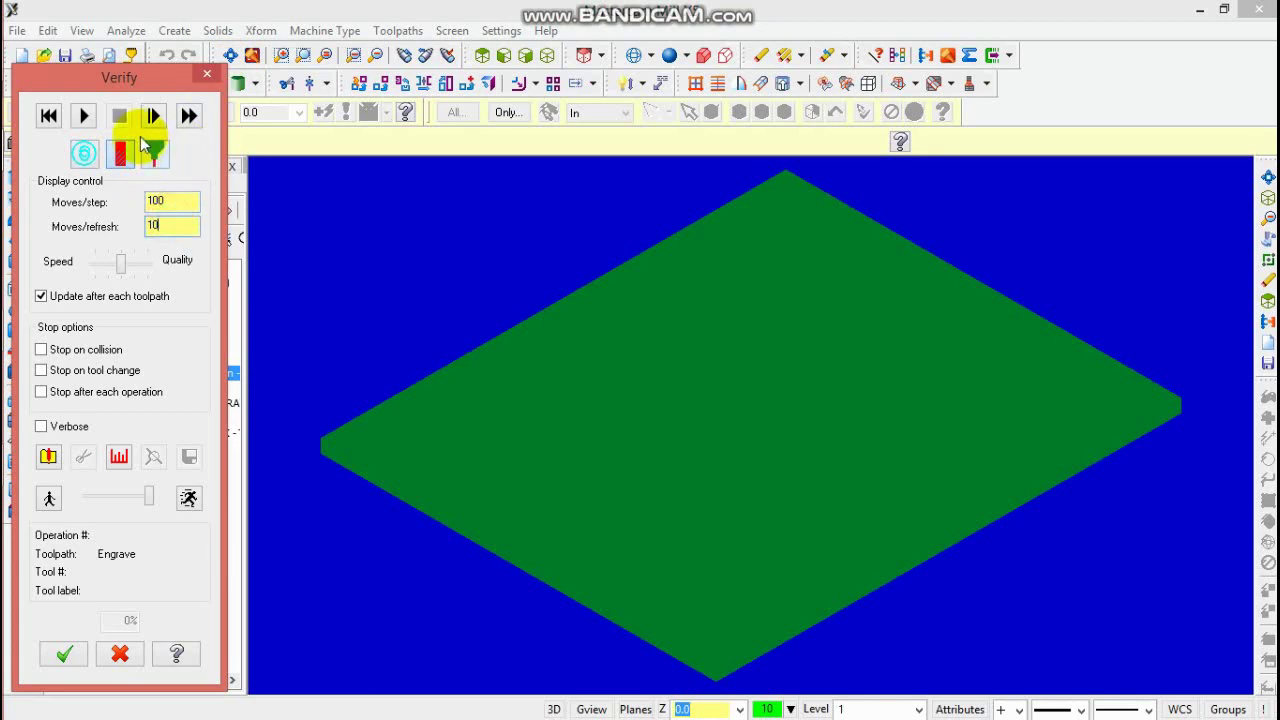
# - Run the engraving simulation to completion, inspect the machined character at a tilted angle, and accept the verification
pyautogui.click(96, 120)
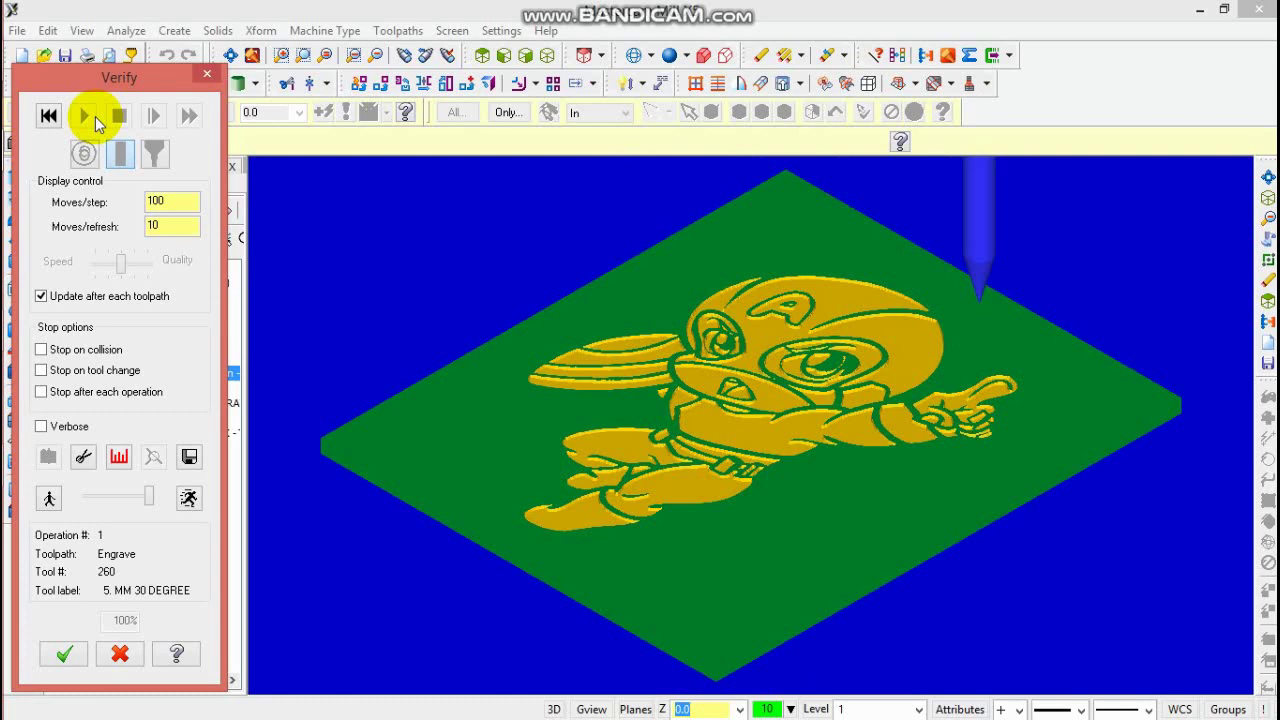
pyautogui.moveTo(640, 432); pyautogui.dragTo(491, 544, button='middle')
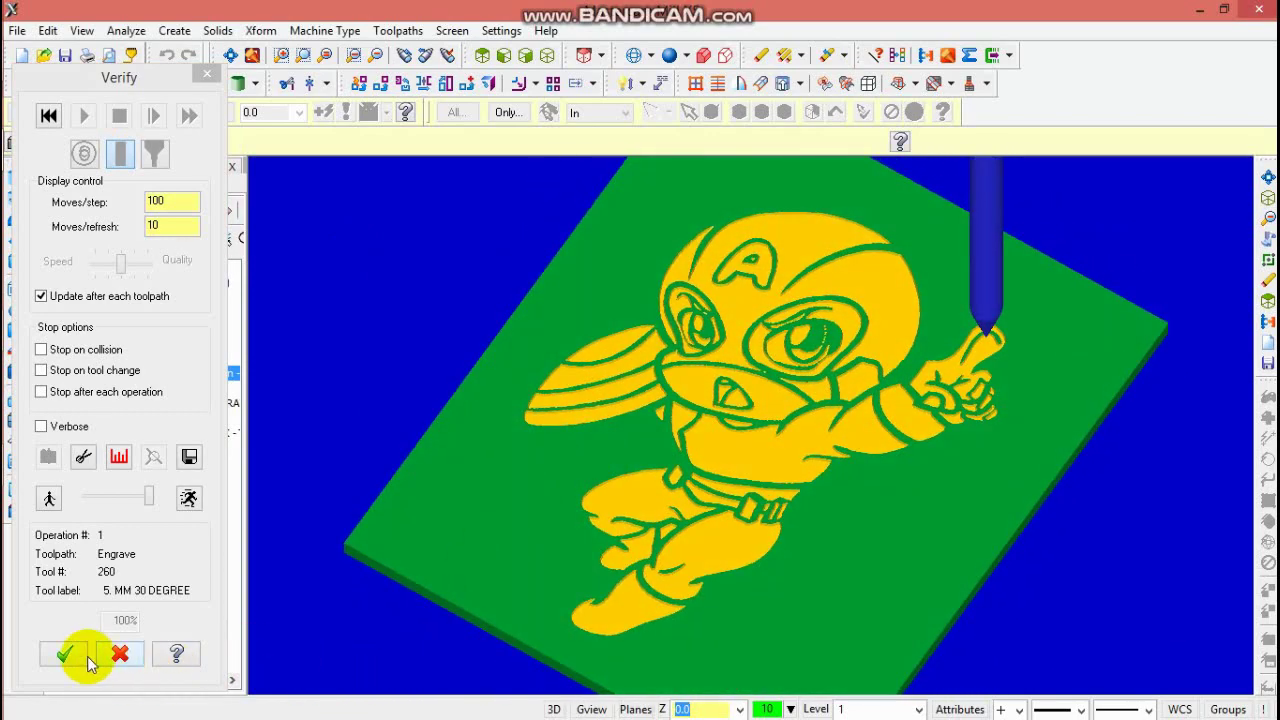
pyautogui.click(70, 655)
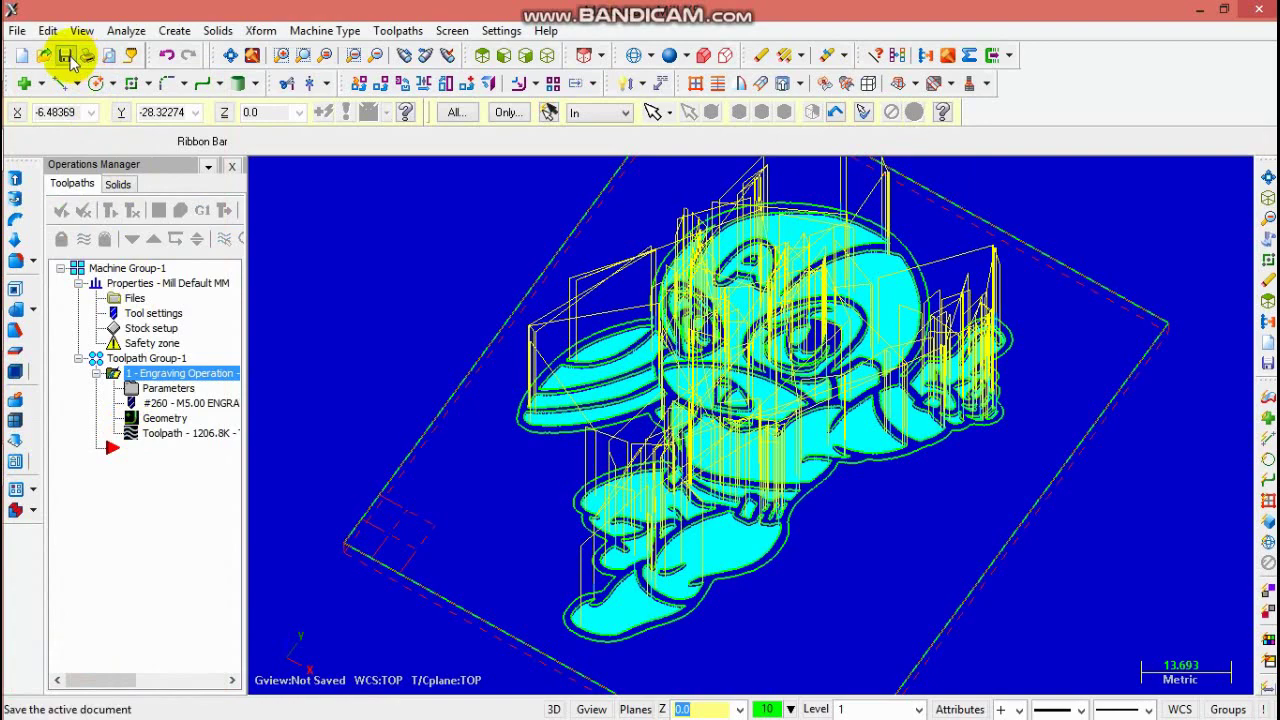
# - Start saving the drawing with its engraving toolpath as a Mastercam X5 file in the MCX folder
pyautogui.click(65, 55)
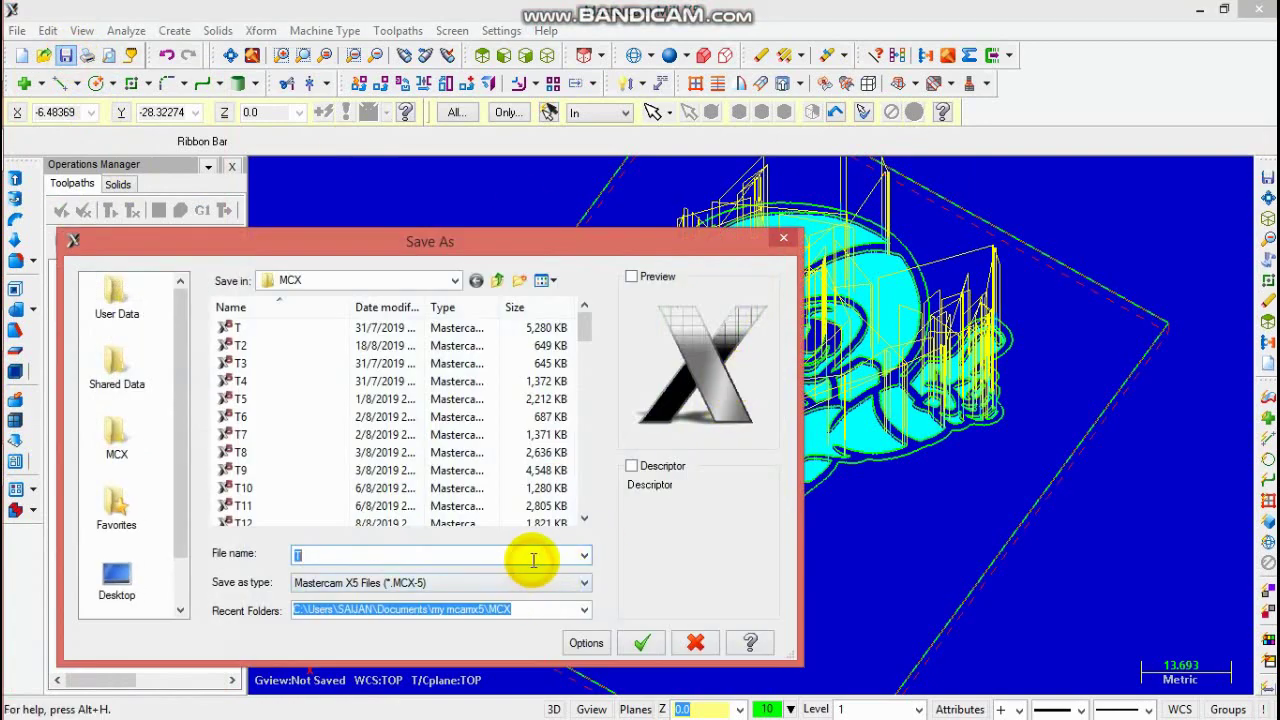